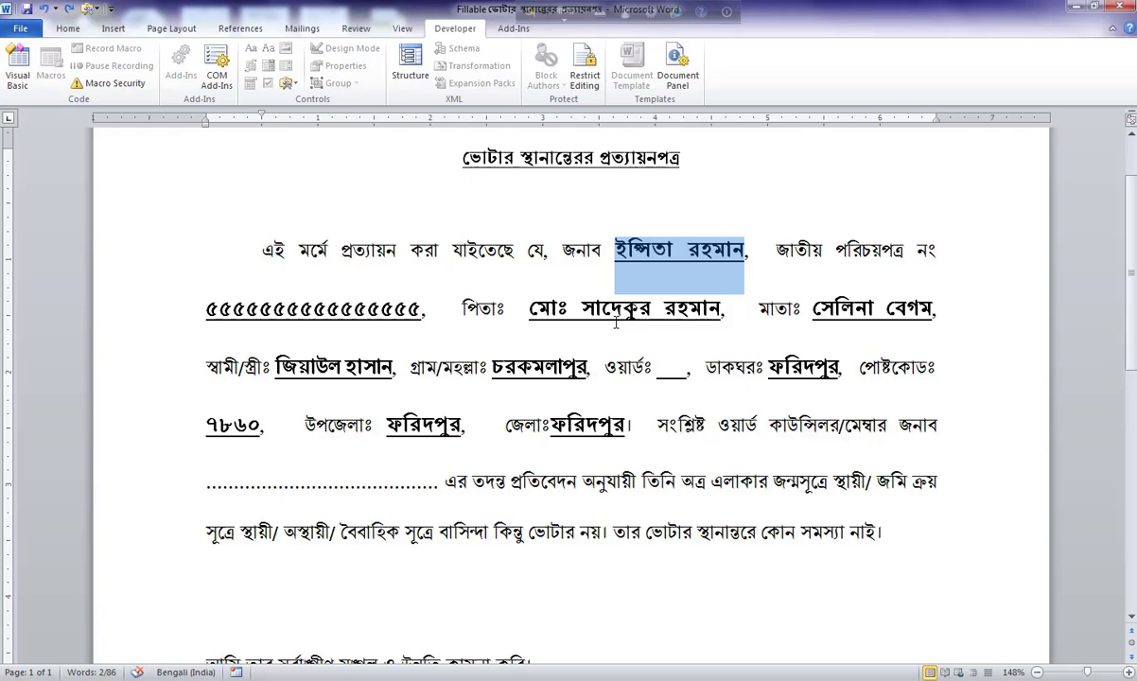
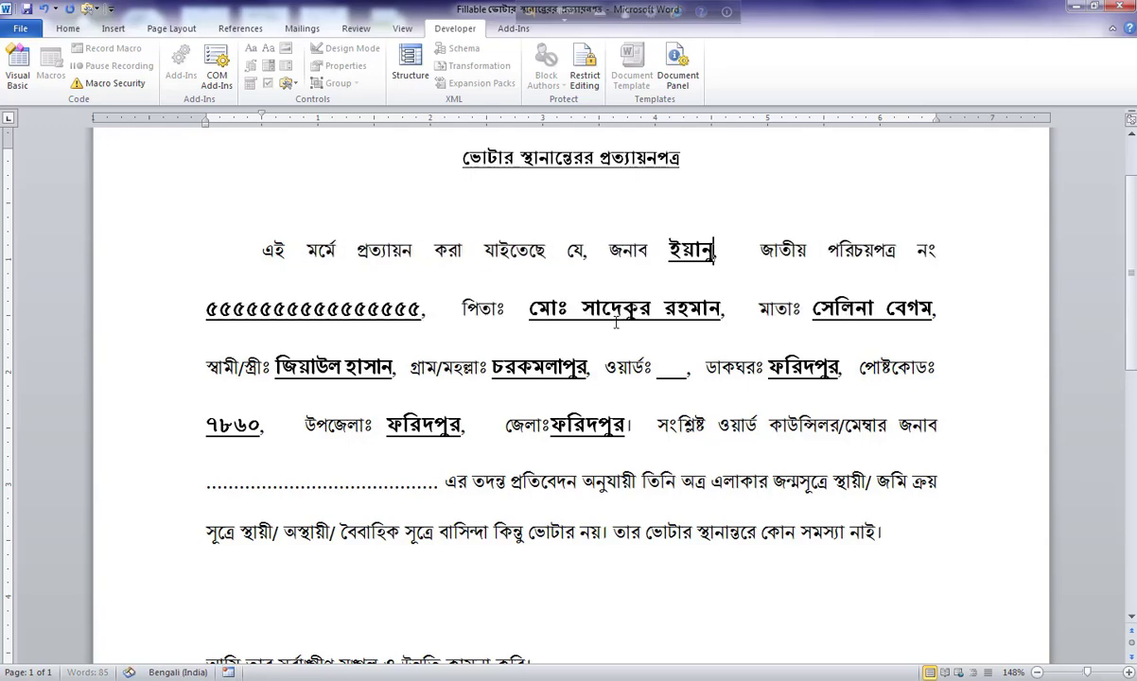
Enter the applicant's full name in Bengali and move to the national ID field.
key(Tab)
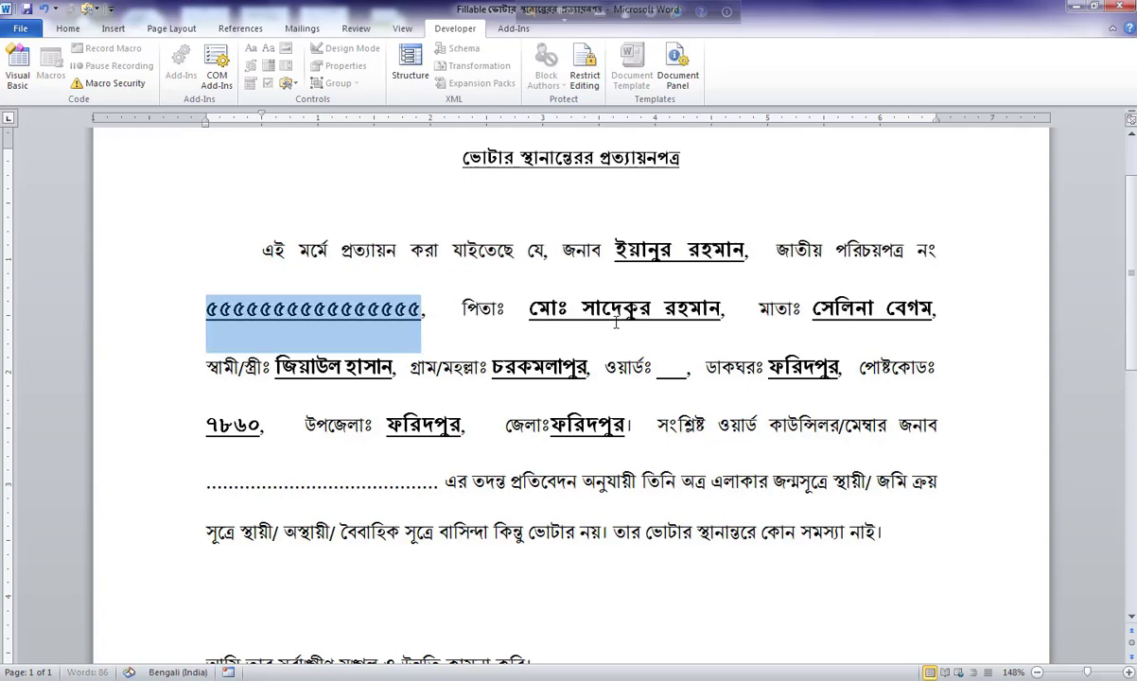
key(alt+shift)
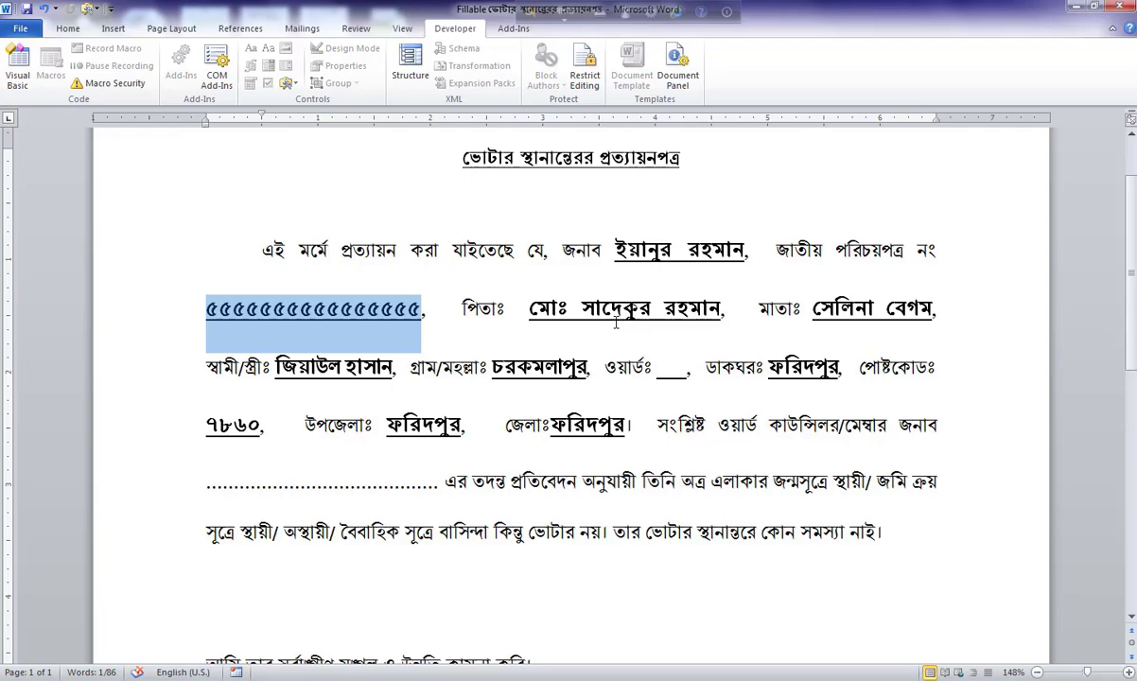
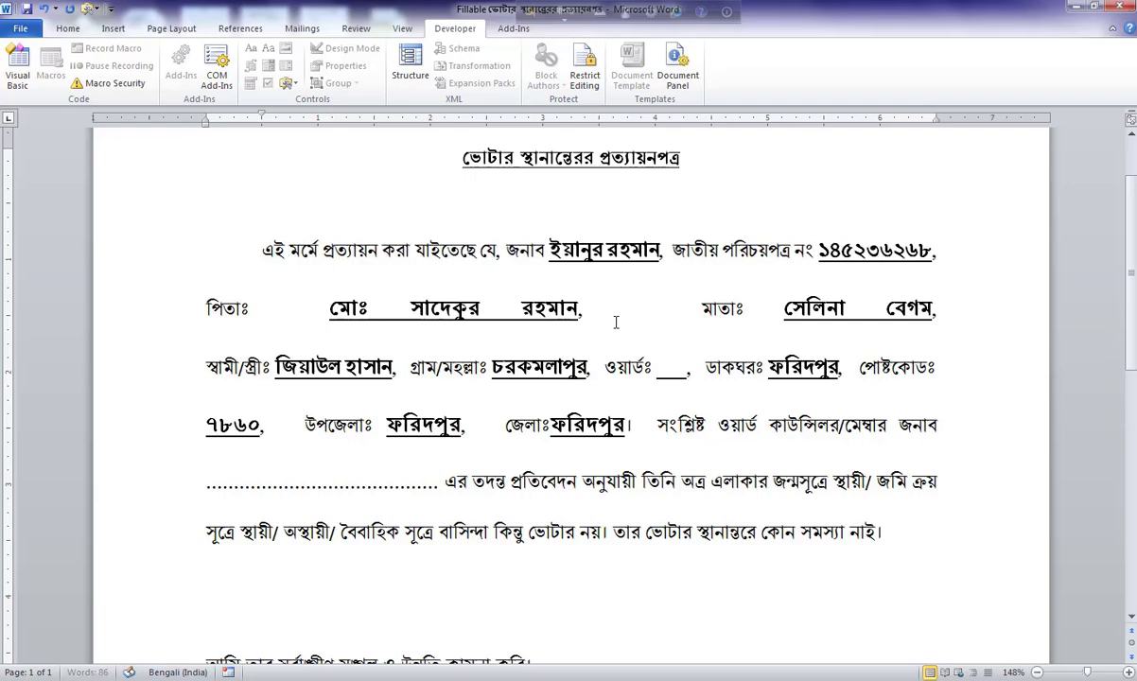
Re-enter the national ID number in Bengali digits and dismiss the Windows colour-scheme prompt.
key(Tab)
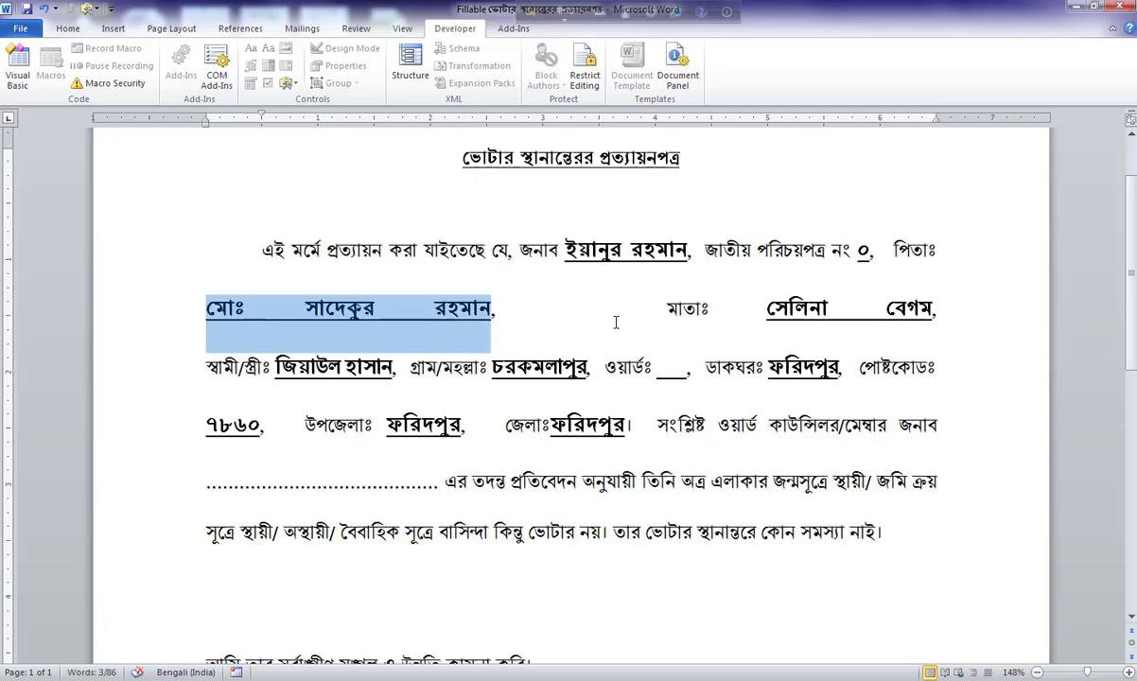
key(shift+Tab)
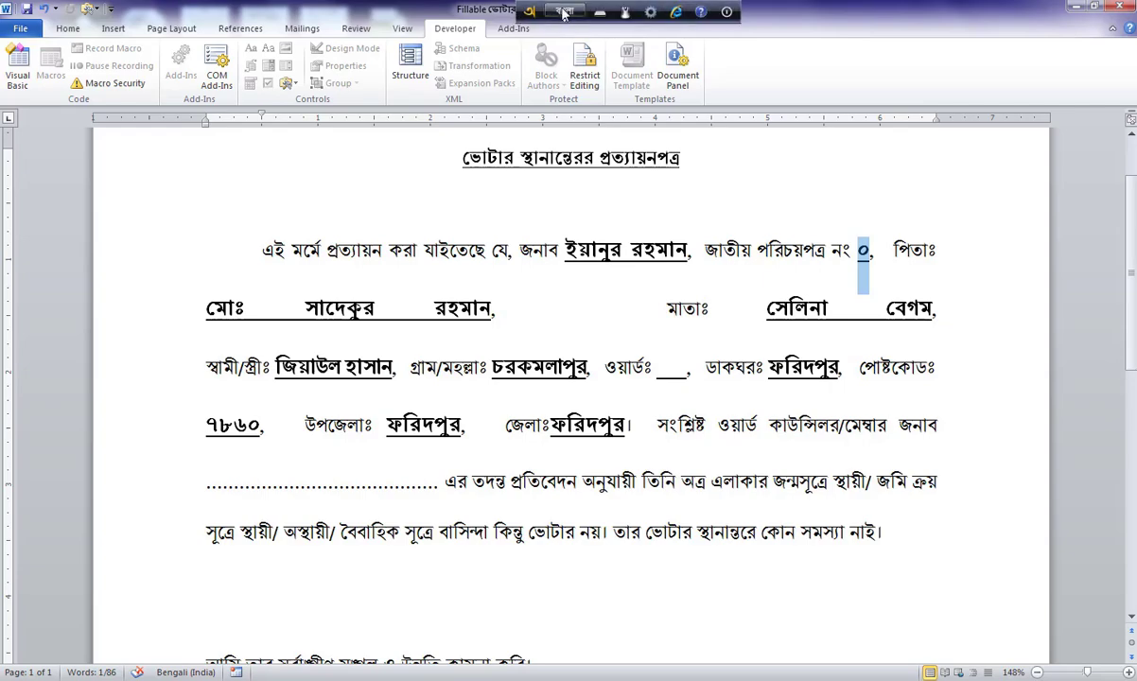
click(563, 12)
click(864, 261)
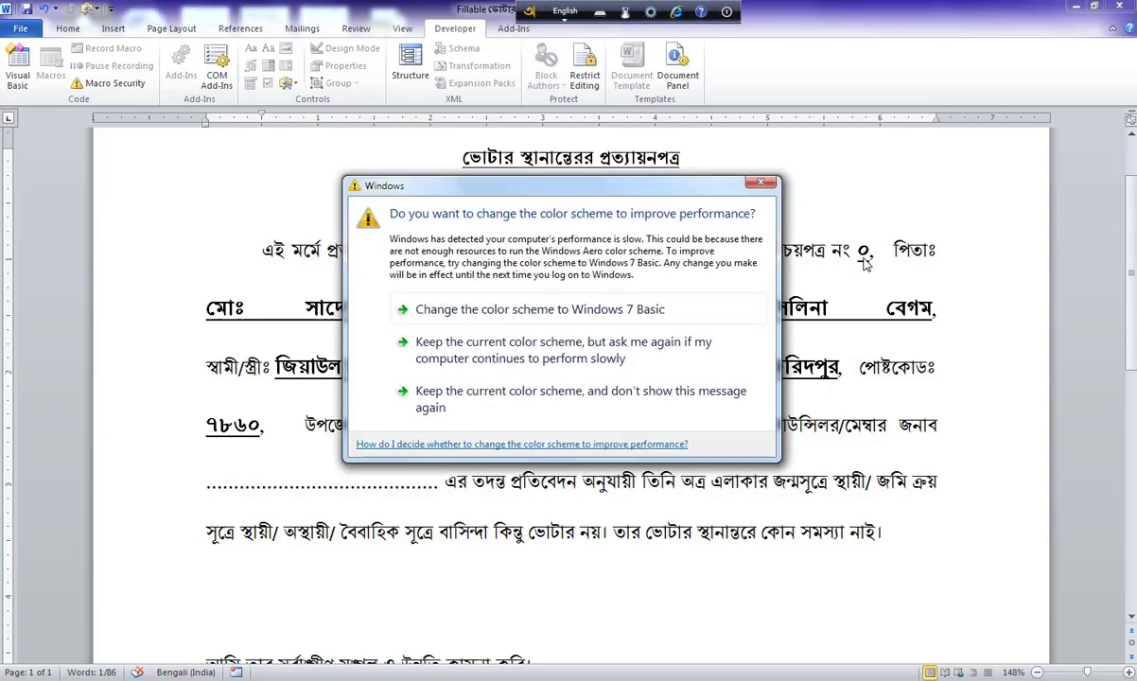
click(762, 184)
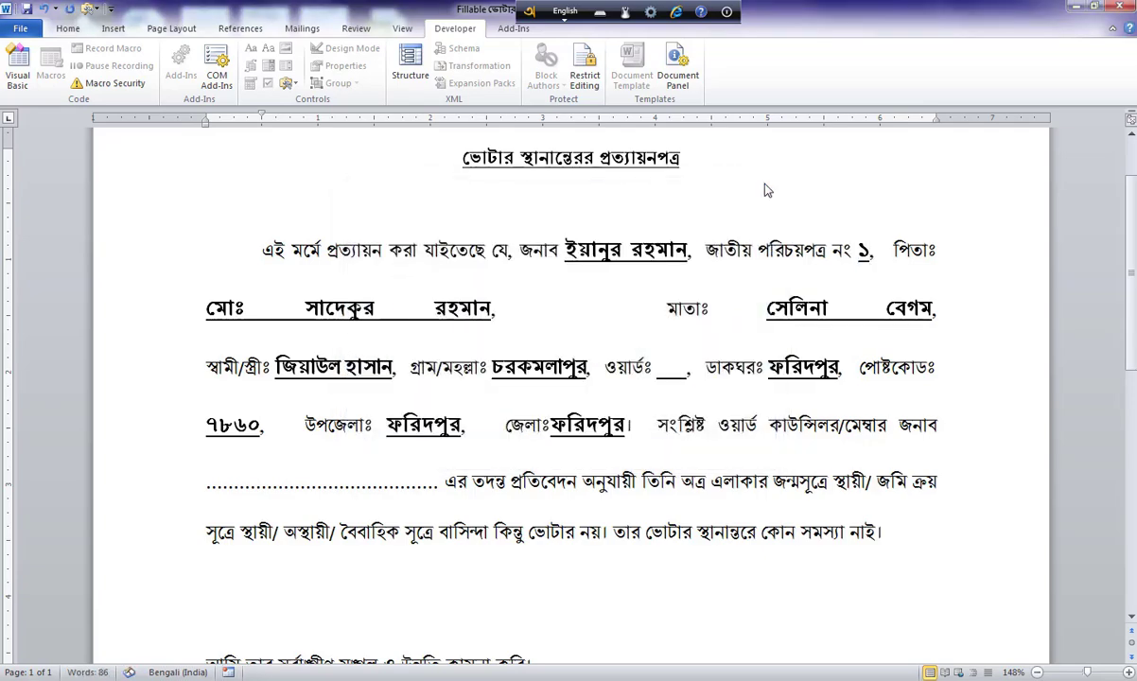
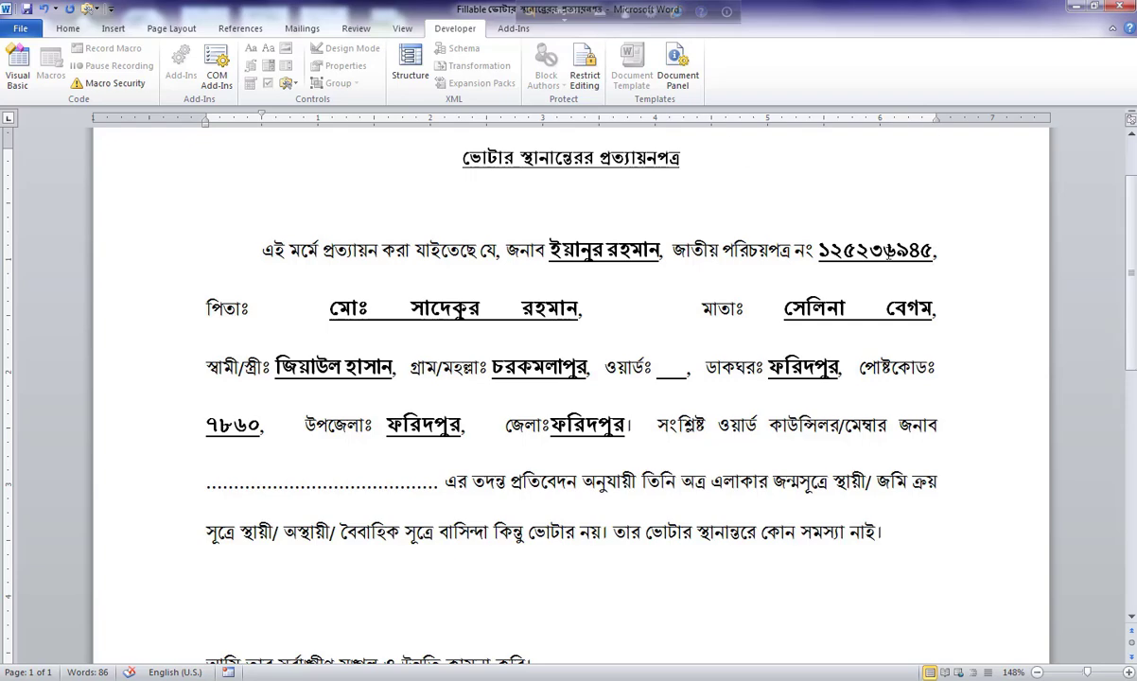
Fill the father's-name field with the new father's name in Bengali.
click(878, 250)
key(Tab)
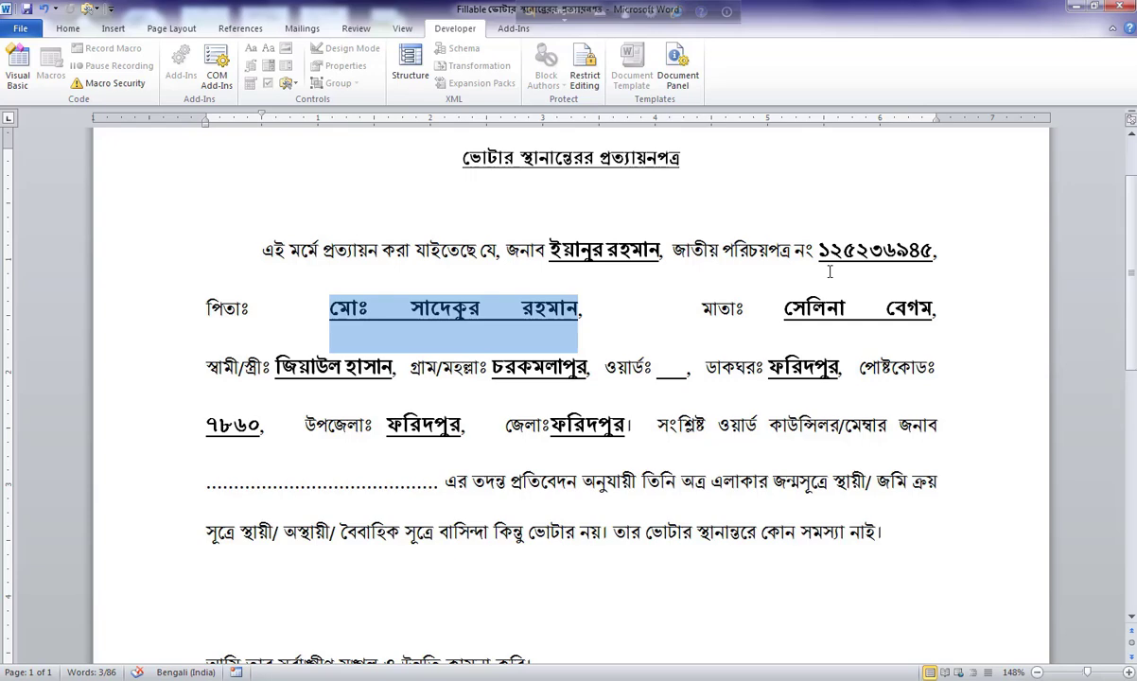
text(mx)
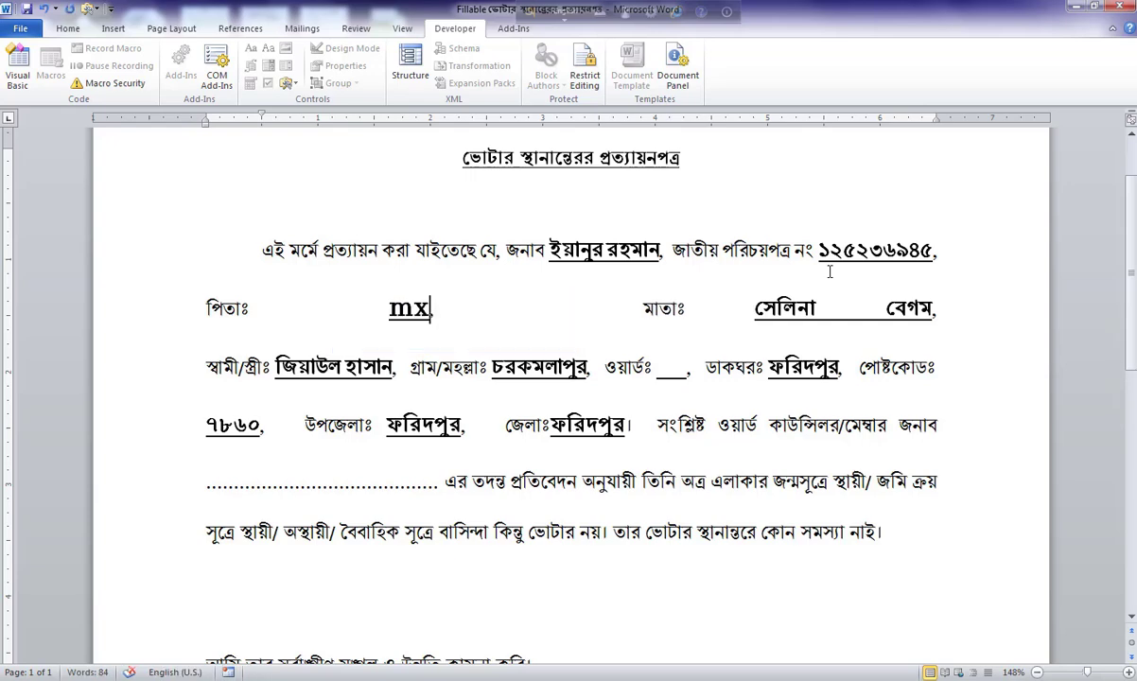
key(BackSpace)
key(BackSpace)
key(F12)
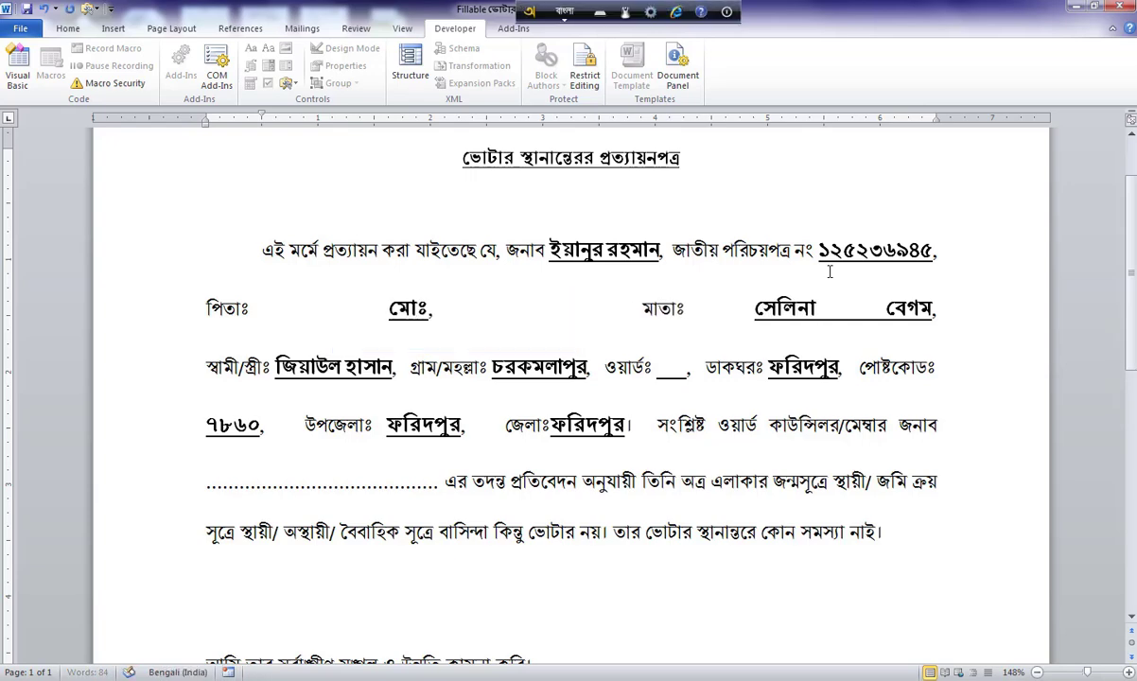
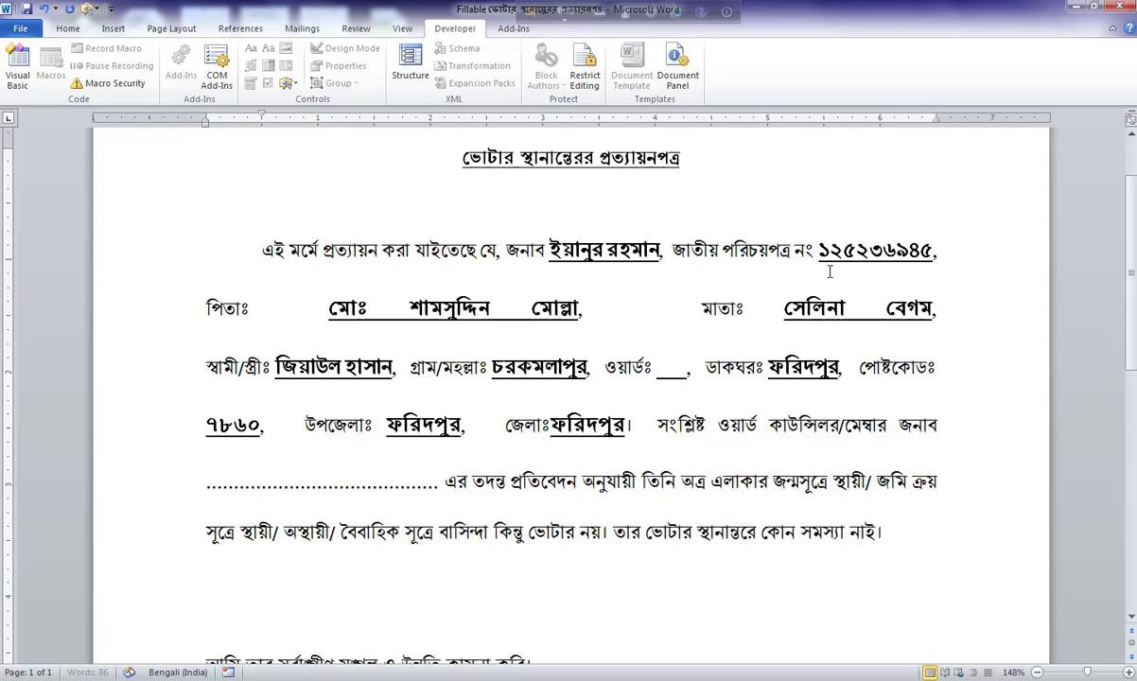
Replace the mother's name with the new full name, fixing typos along the way.
key(Tab)
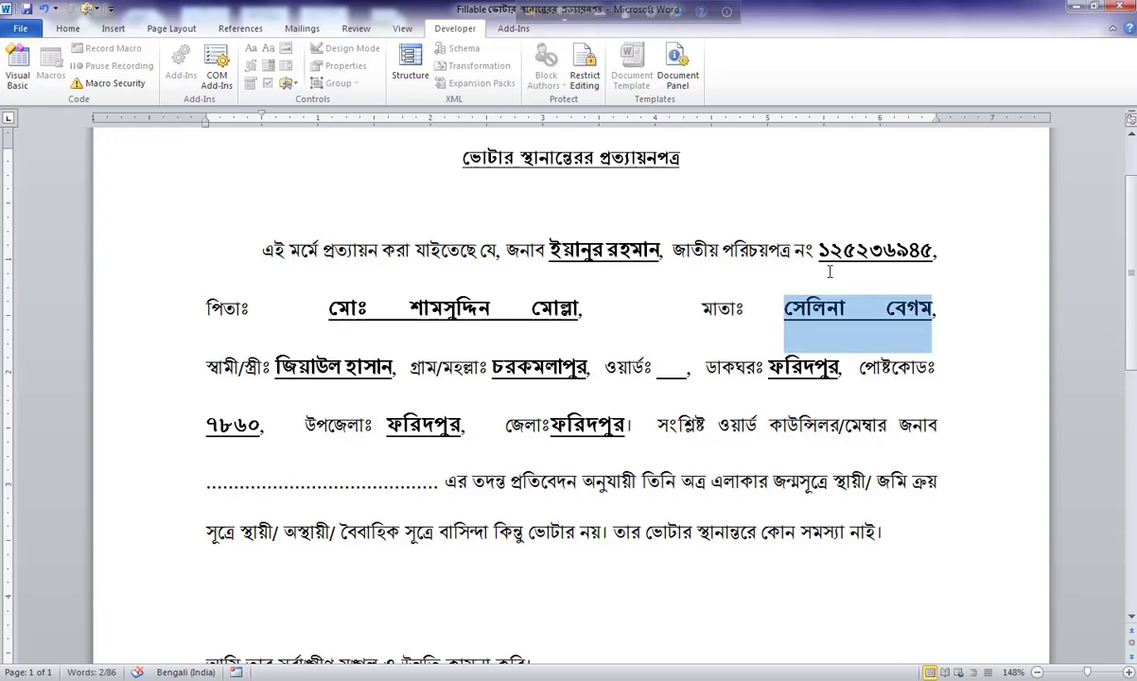
key(Delete)
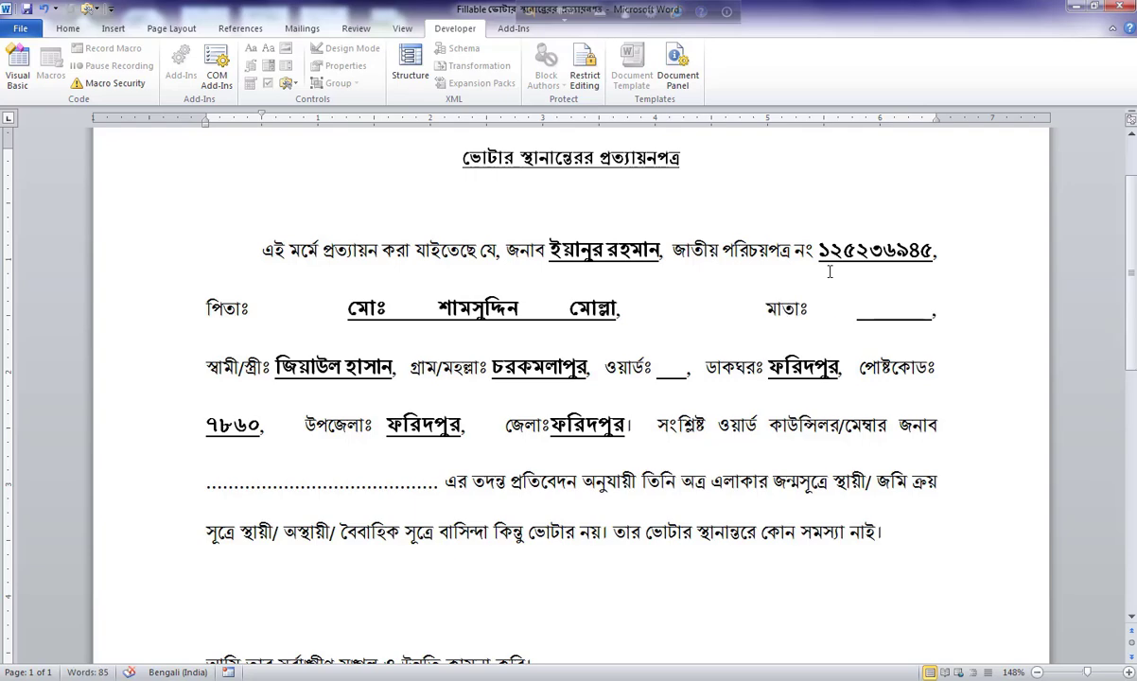
text(ইশিত)
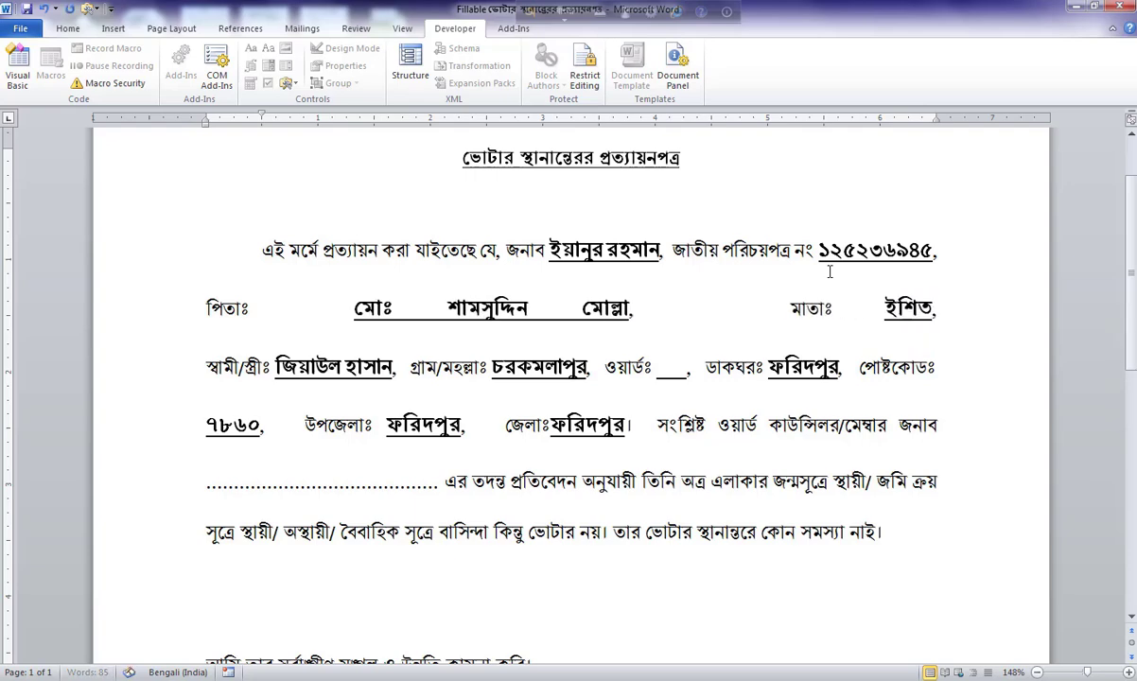
text(া)
key(BackSpace)
key(BackSpace)
key(BackSpace)
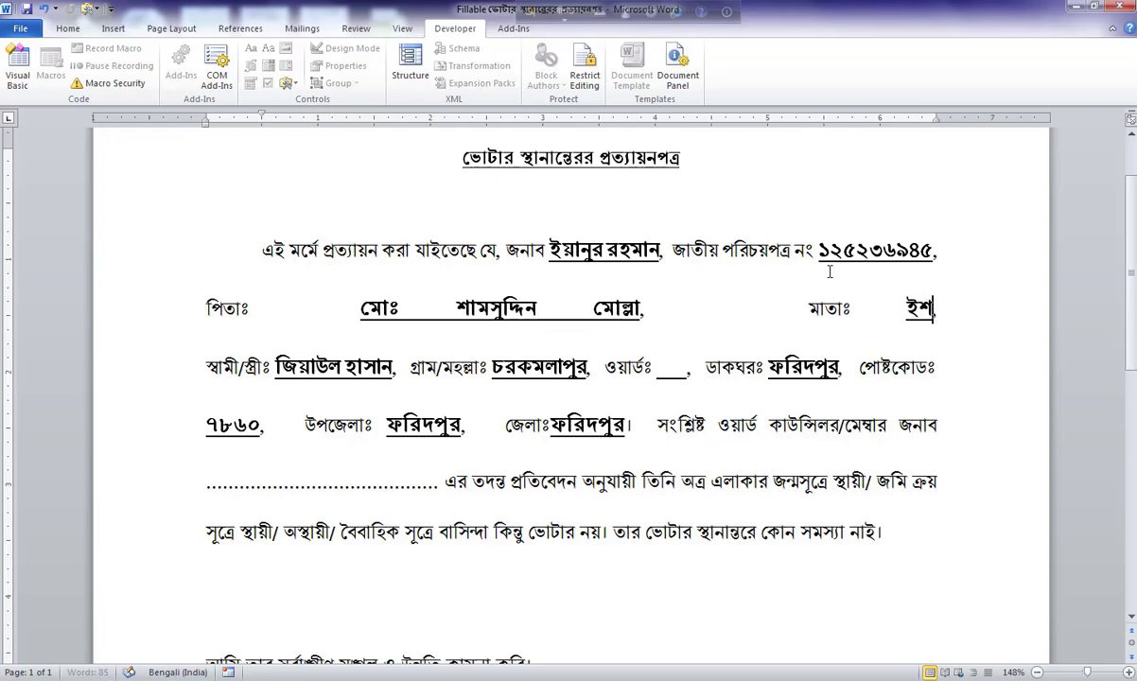
key(BackSpace)
key(BackSpace)
text(ু)
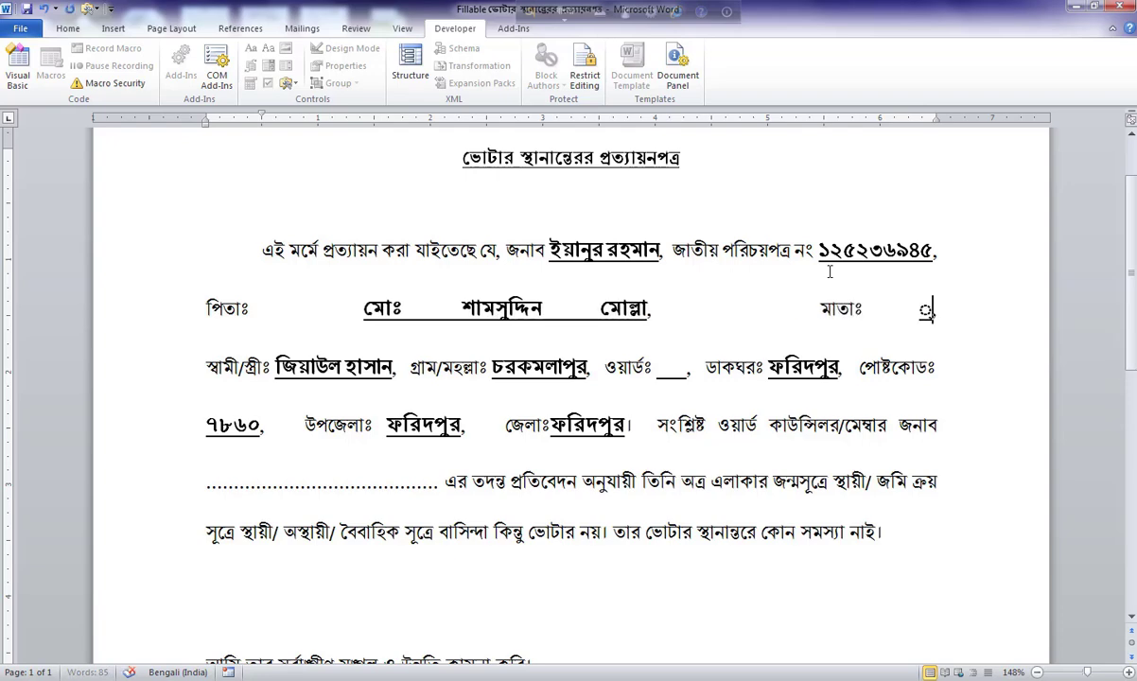
key(BackSpace)
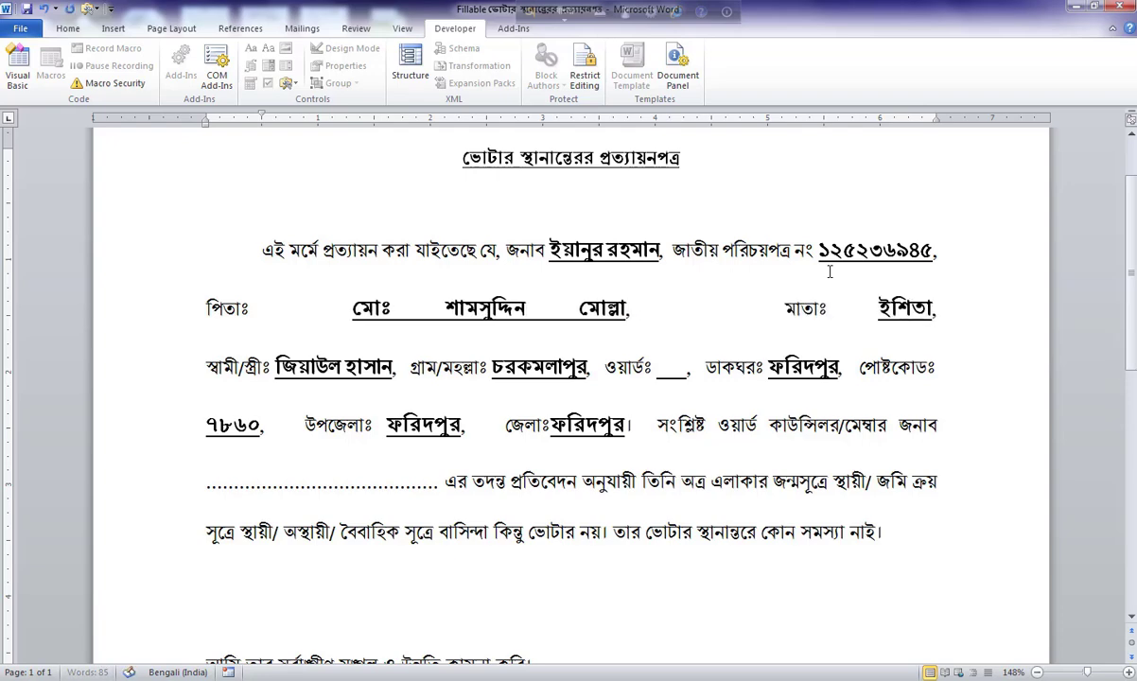
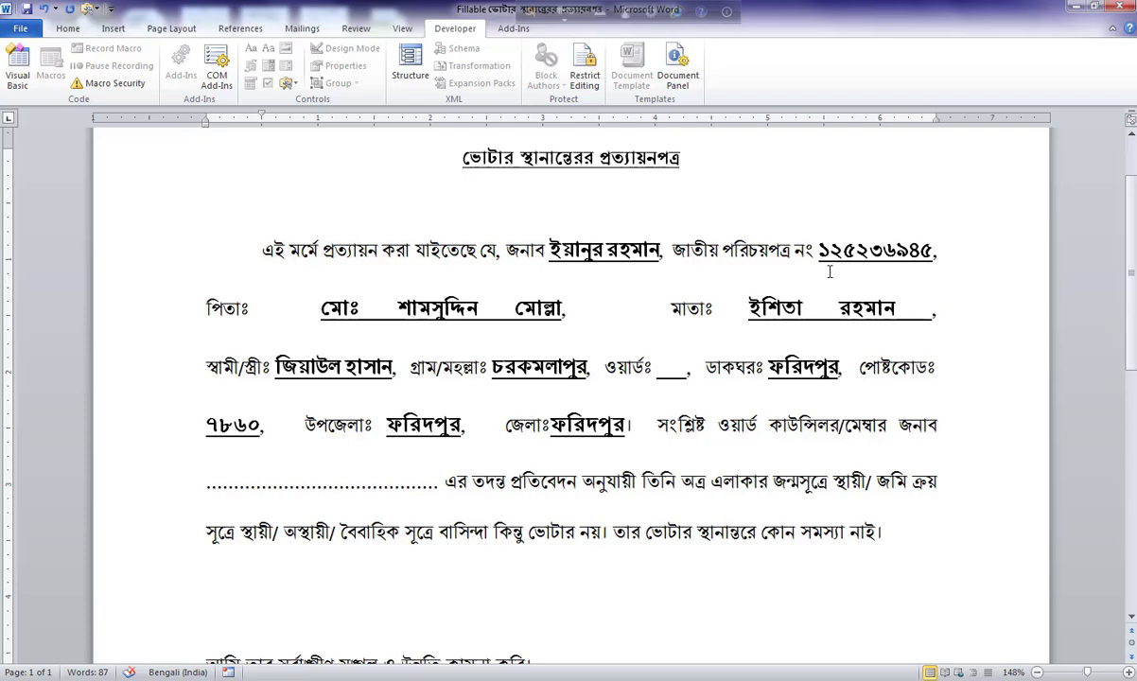
key(Tab)
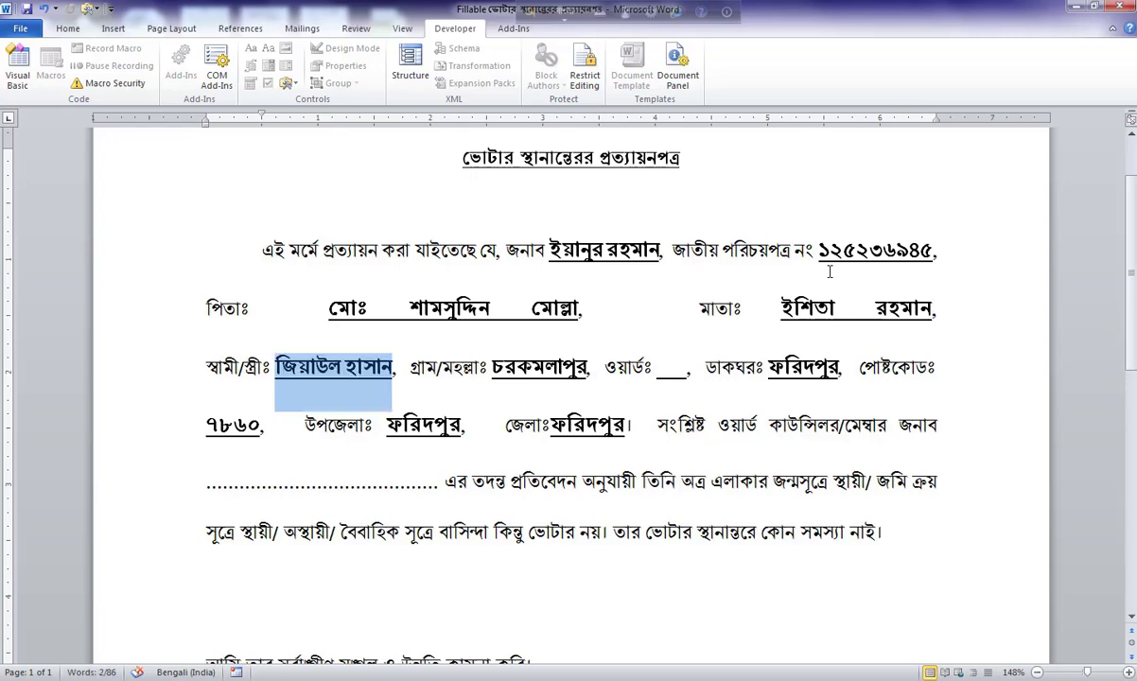
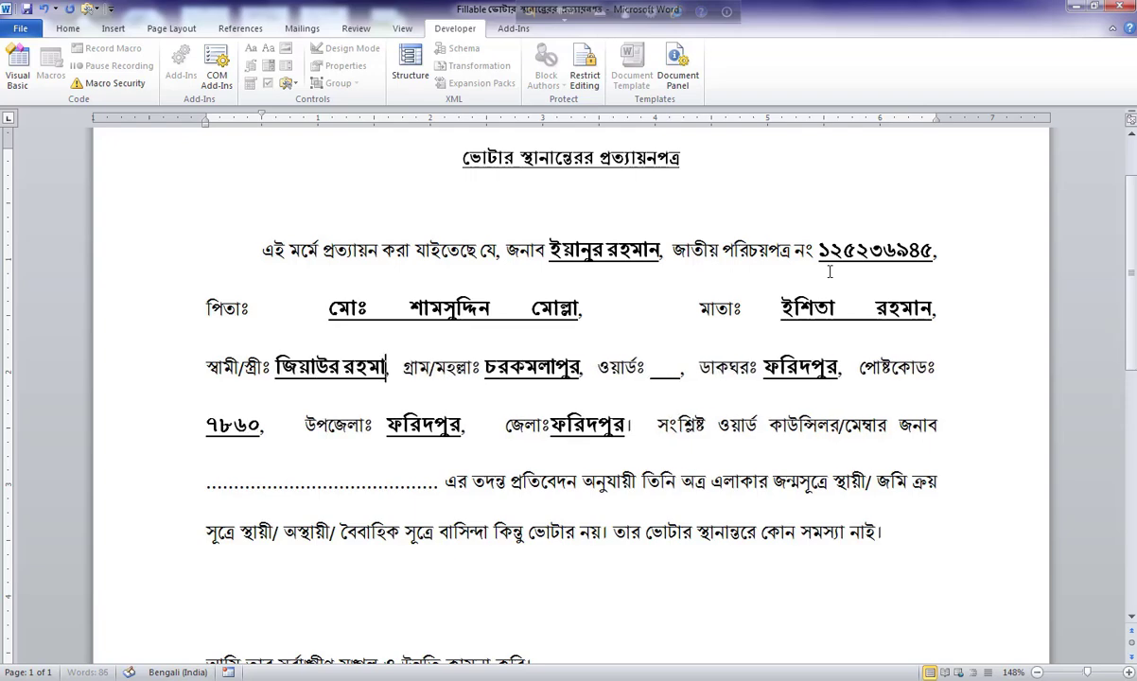
Complete the husband/wife field with the spouse's full name, correcting the misspelling.
key(Tab)
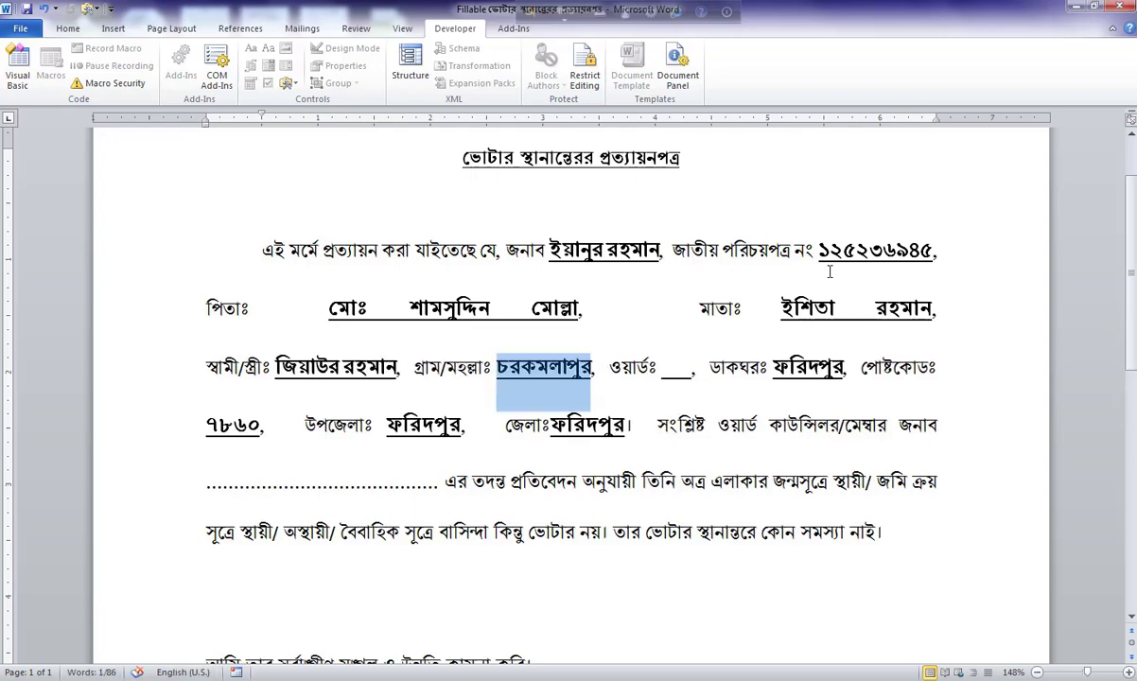
Enter the village name in Bengali and the ward number in English digits.
text(কম)
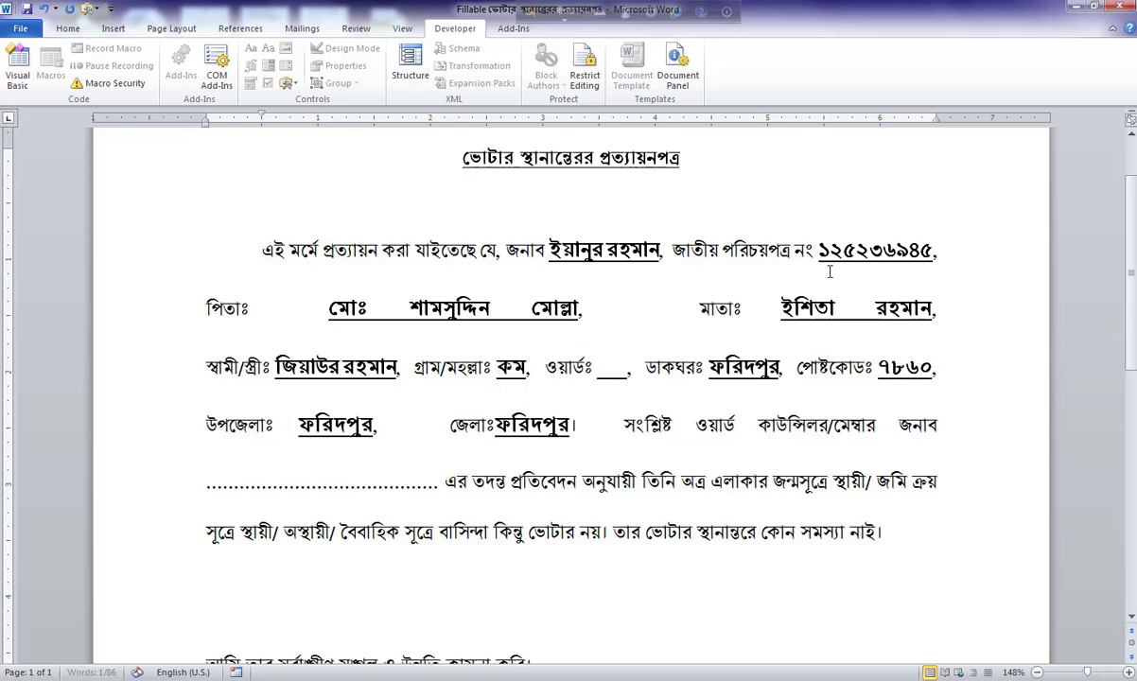
text(লাপুর)
key(Tab)
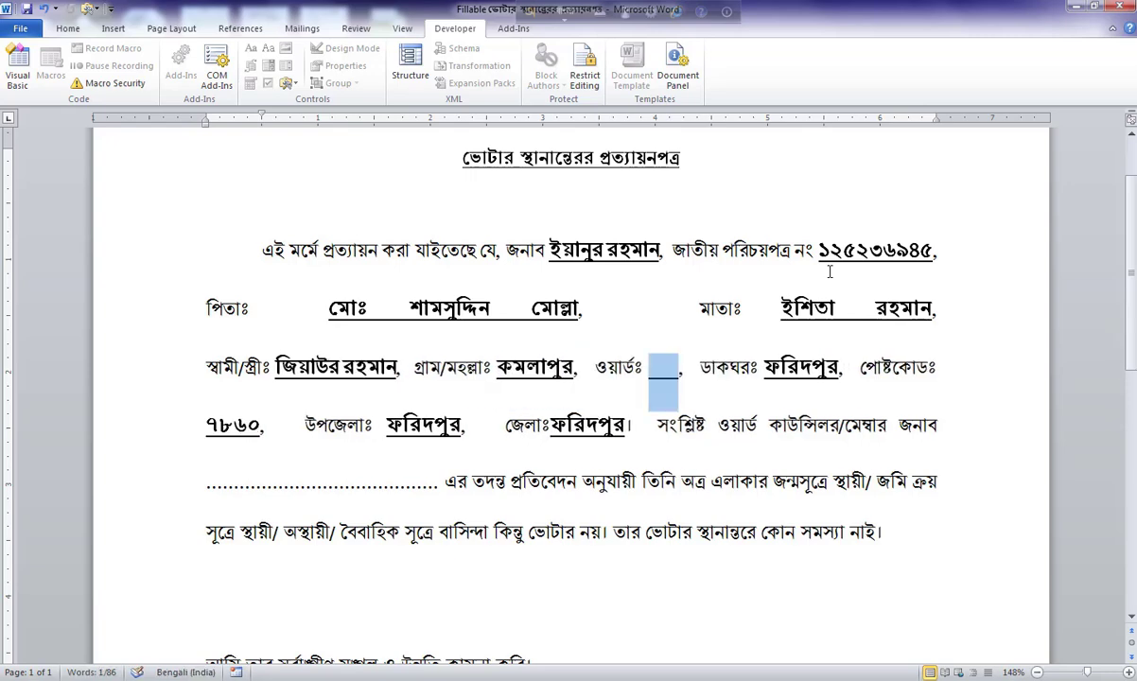
key(F12)
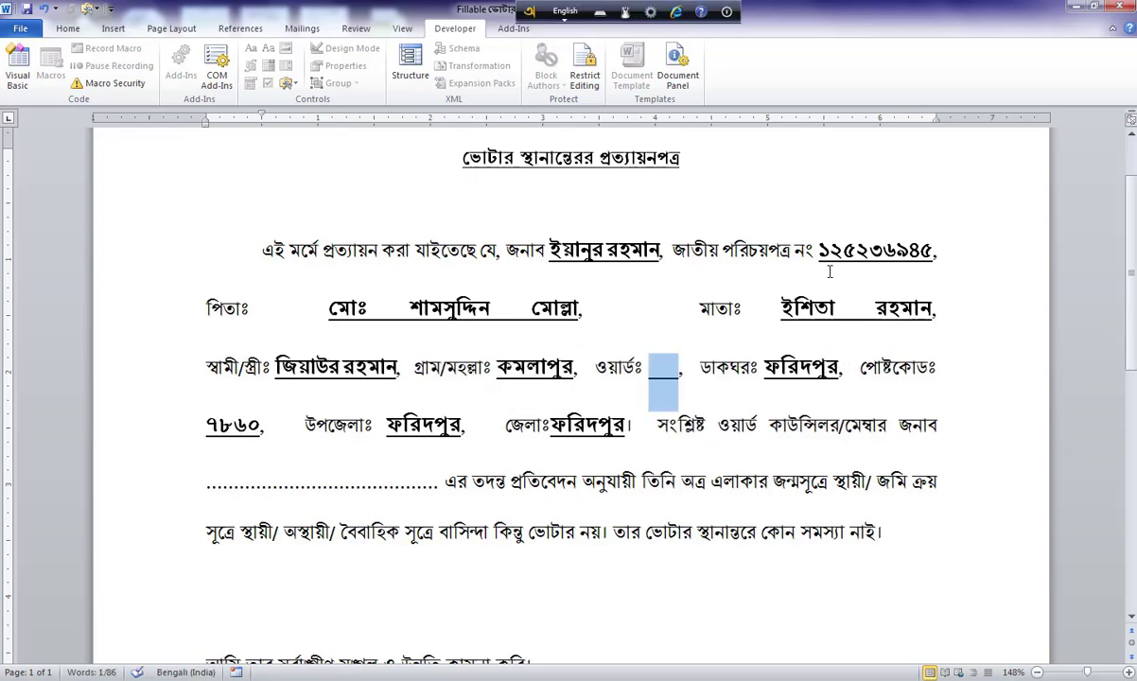
text(5)
key(Tab)
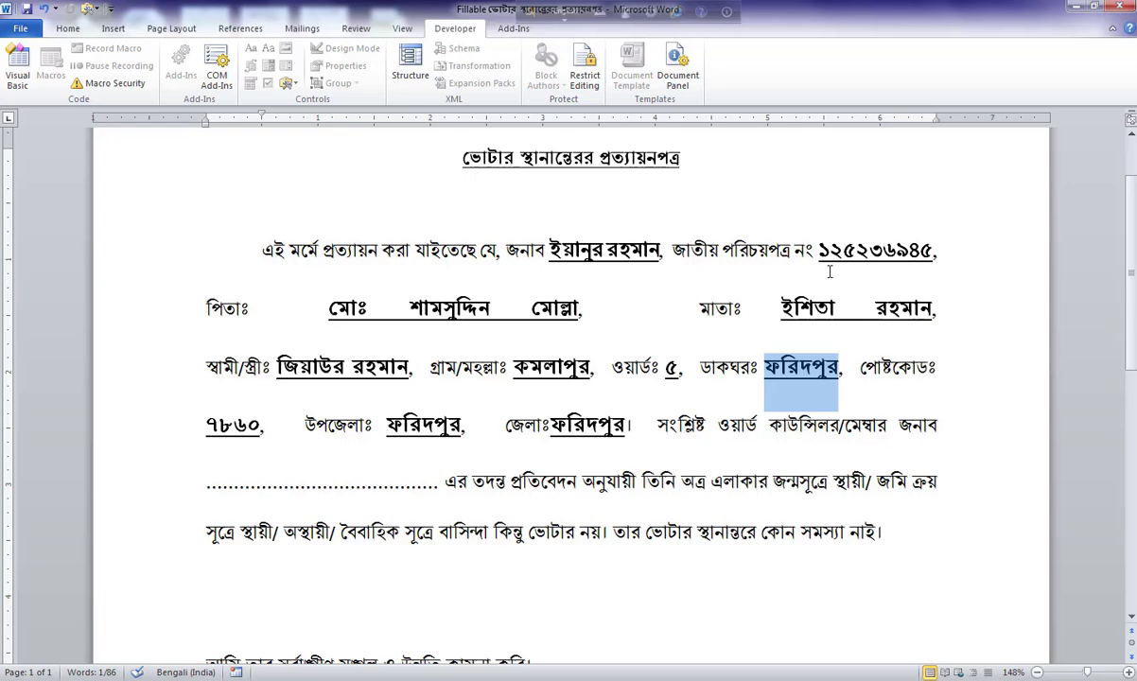
Fill in the post office and postcode fields in Bengali.
text(R)
key(BackSpace)
key(F12)
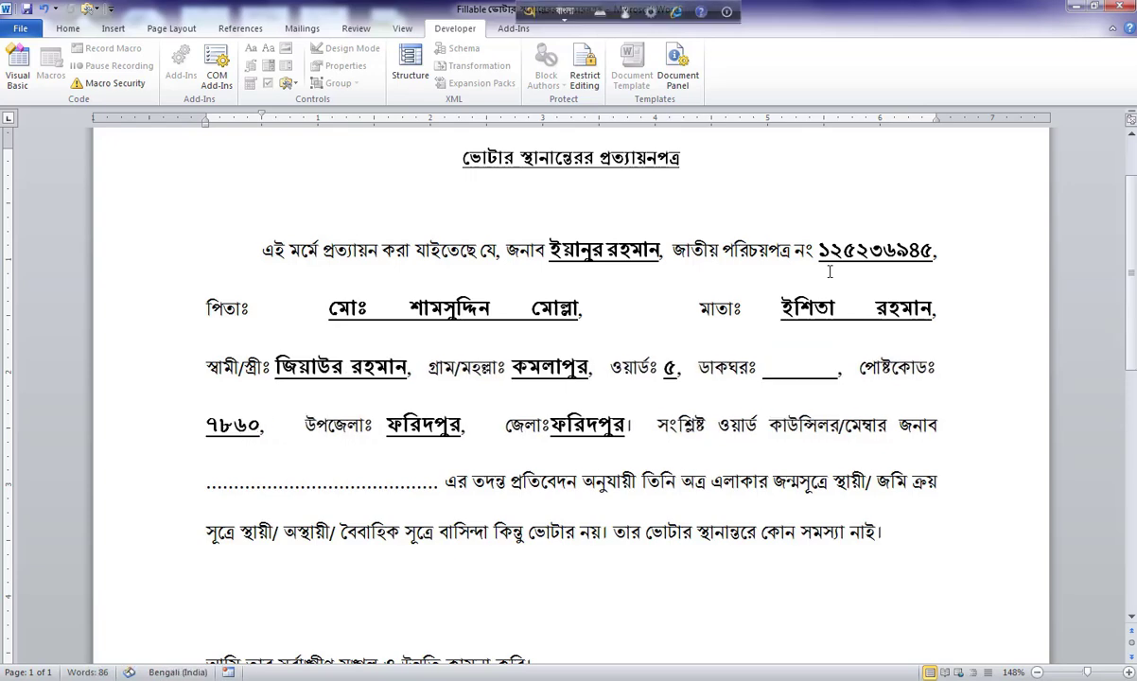
text(ফরিদগ)
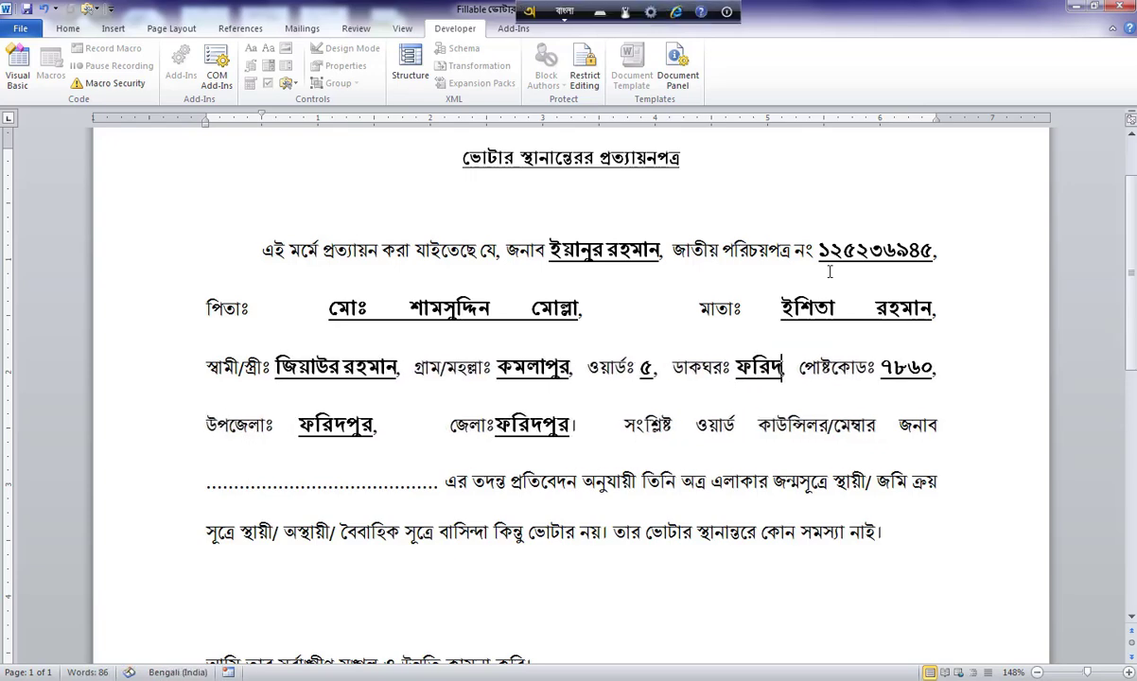
text(ঞ্জ)
key(Tab)
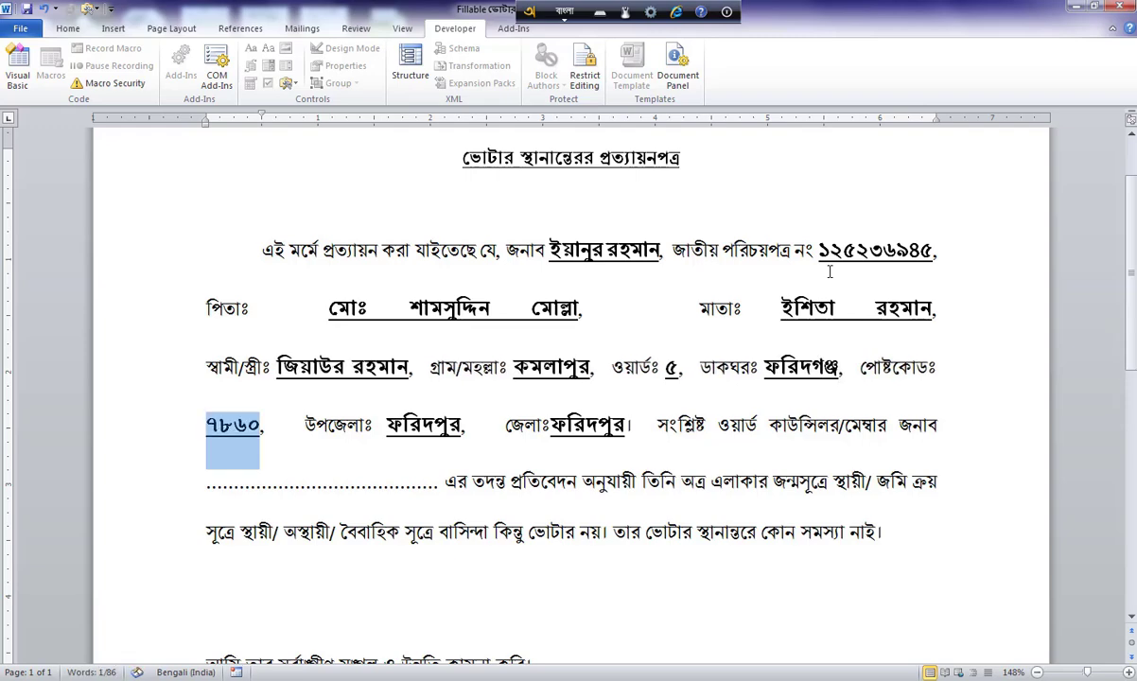
text(৭৮)
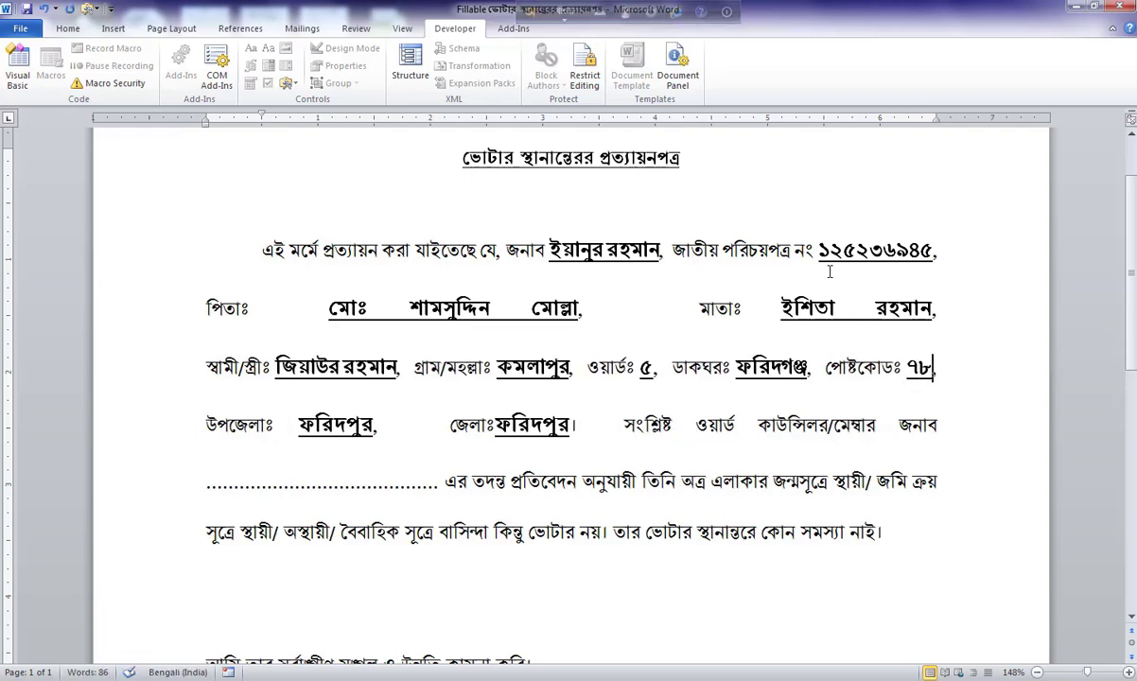
text(৯০)
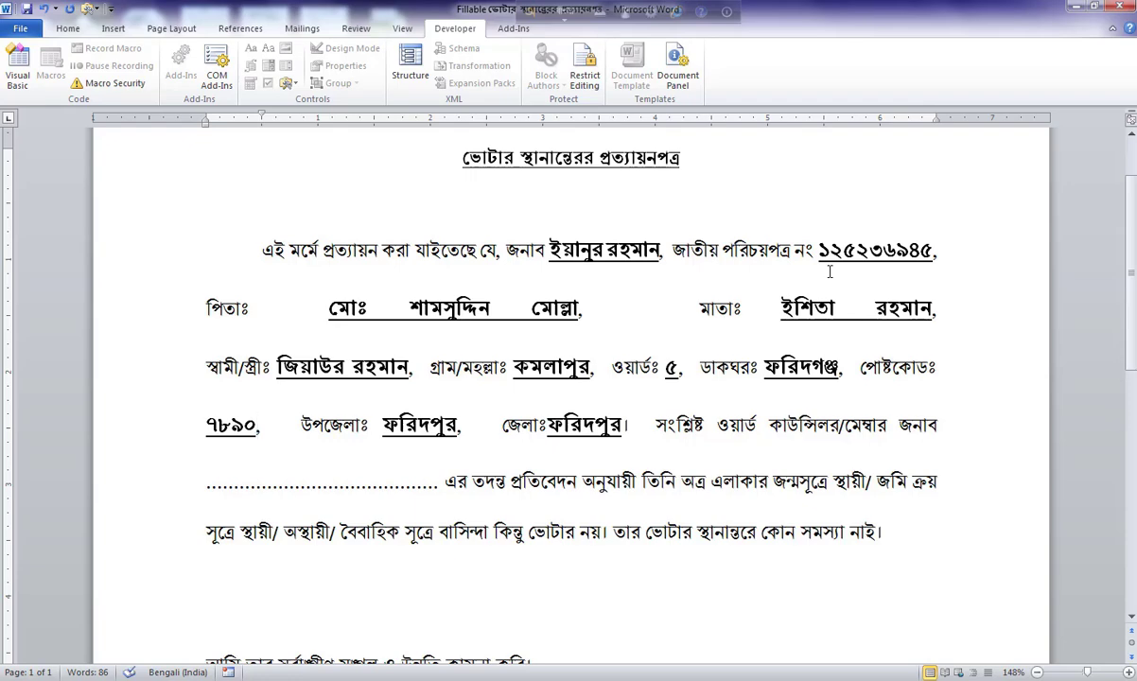
key(Tab)
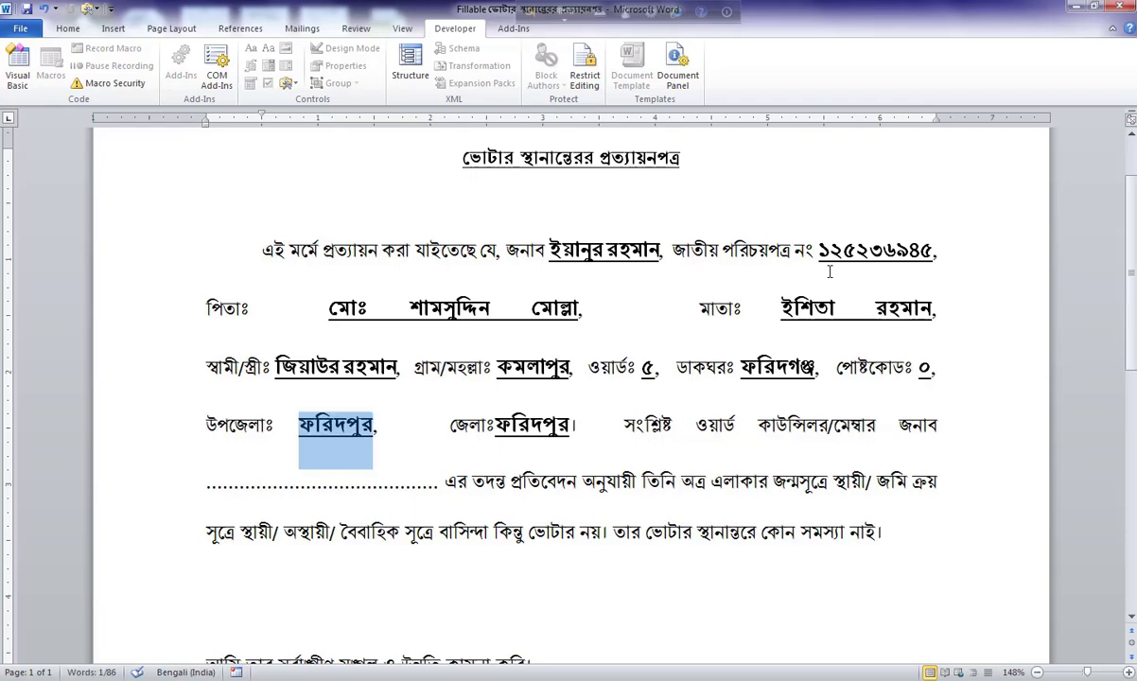
Enter the upazila name, correcting a typo, and cycle back to the top field.
text(ফরিদপ)
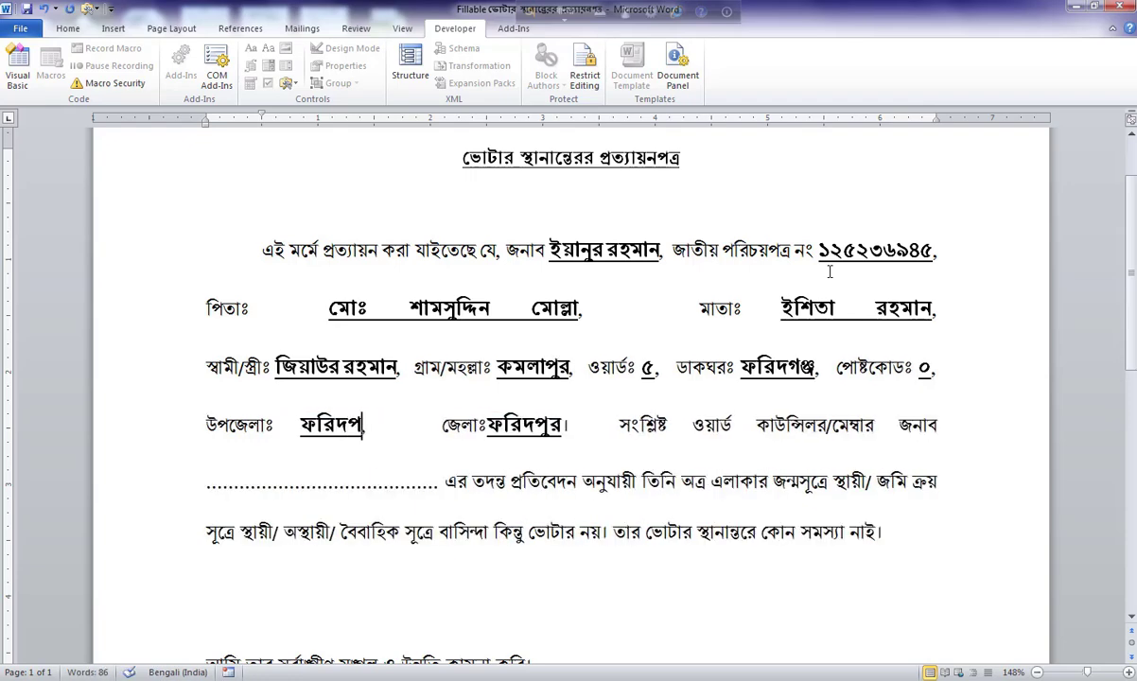
key(BackSpace)
text(গঞ্জ)
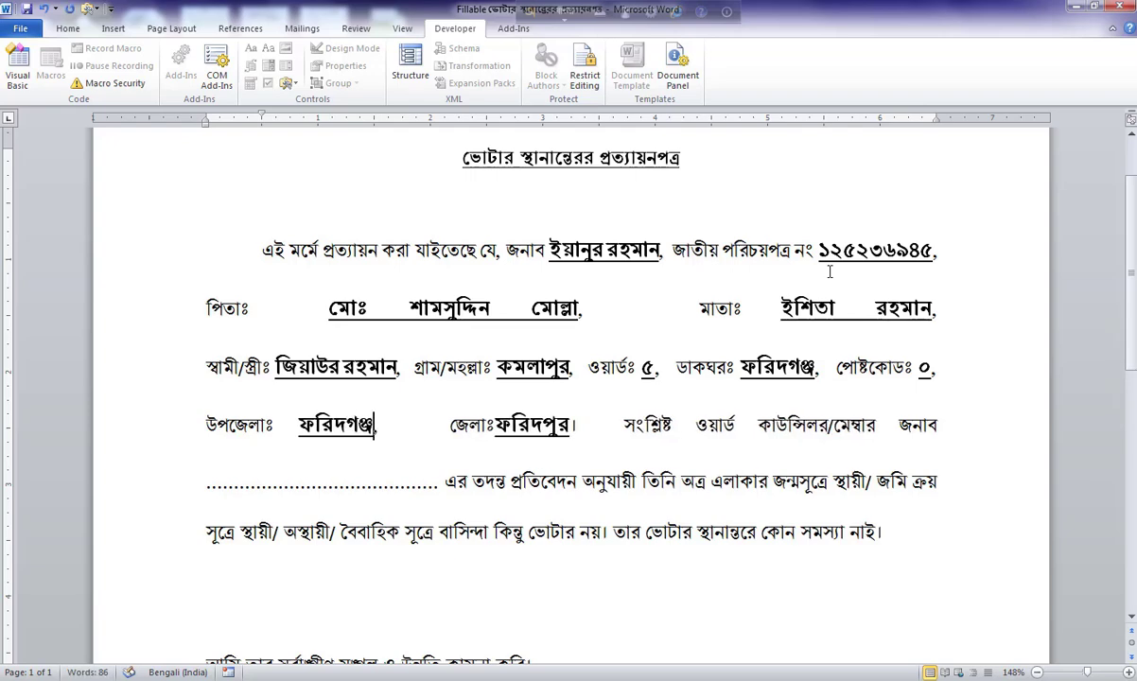
key(Tab)
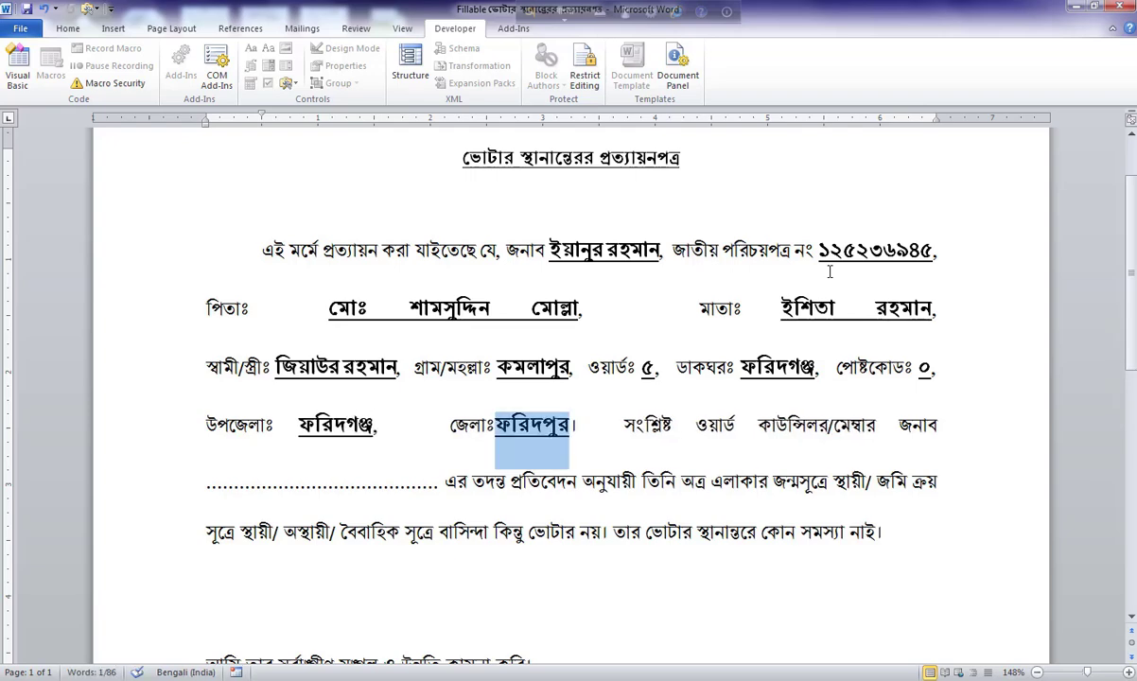
key(Tab)
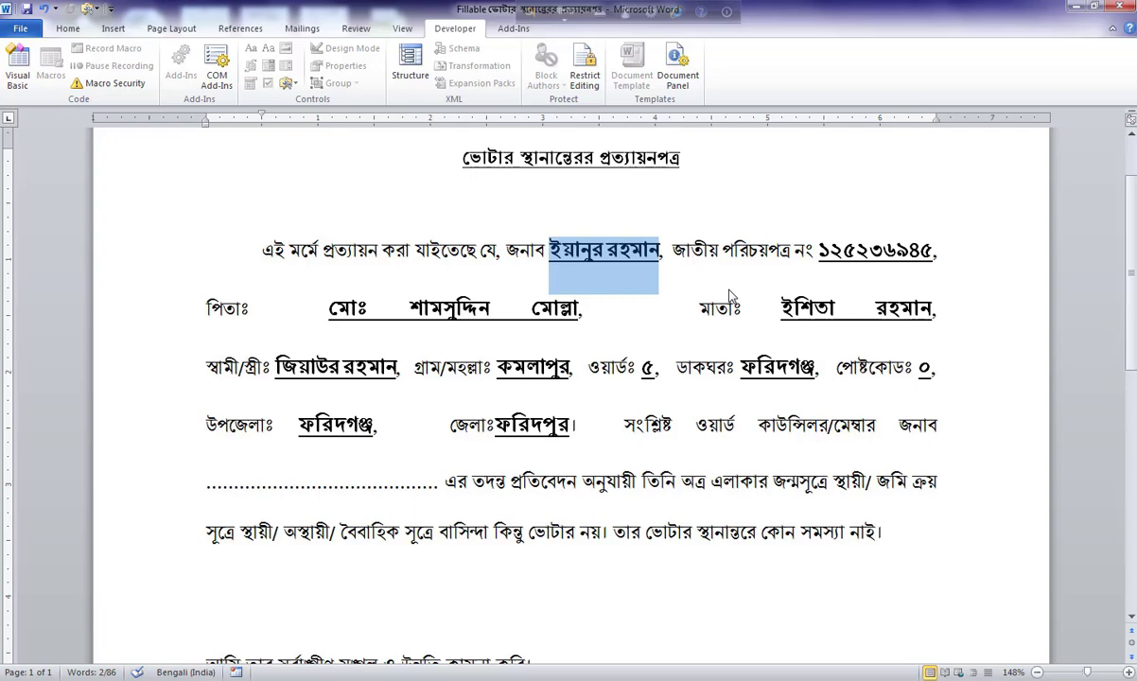
Close the test form without saving and open the original certificate from Explorer.
click(1113, 7)
click(570, 399)
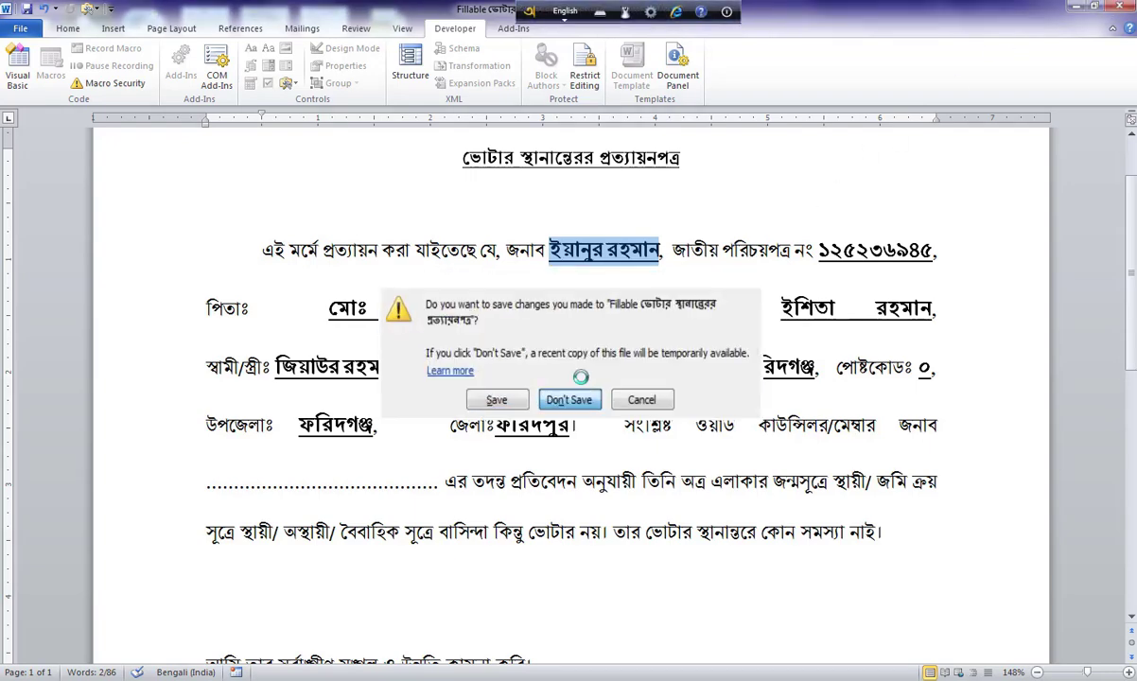
click(449, 245)
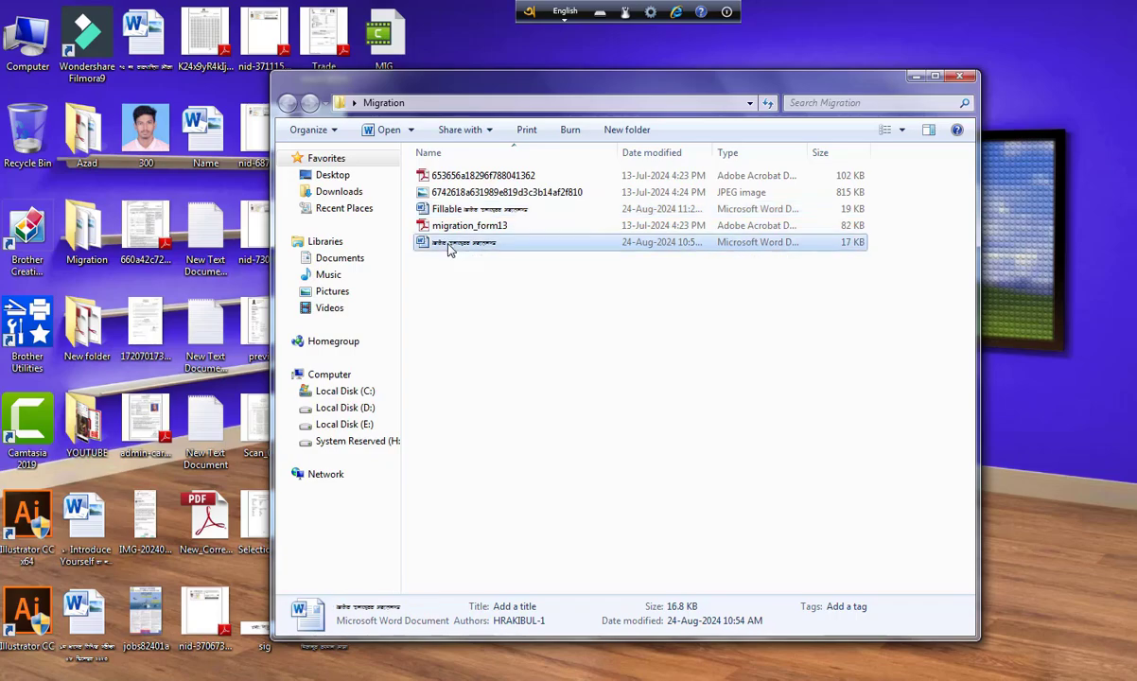
double_click(450, 245)
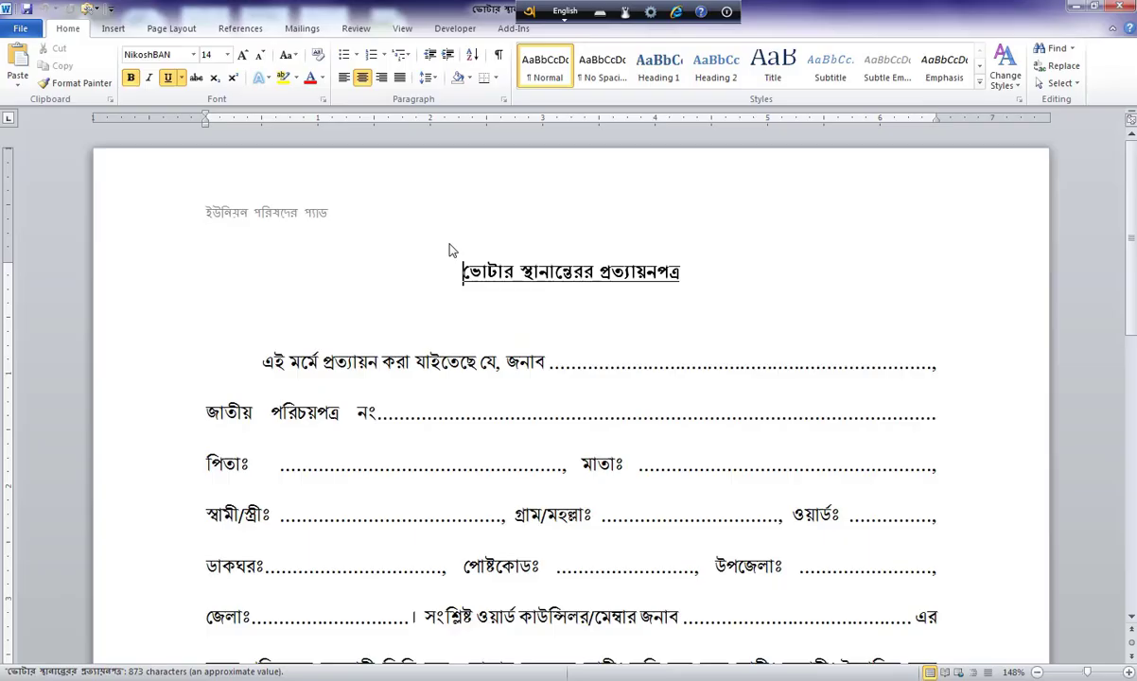
Select the dotted blank after জনাব, testing a replacement and undoing it.
click(558, 367)
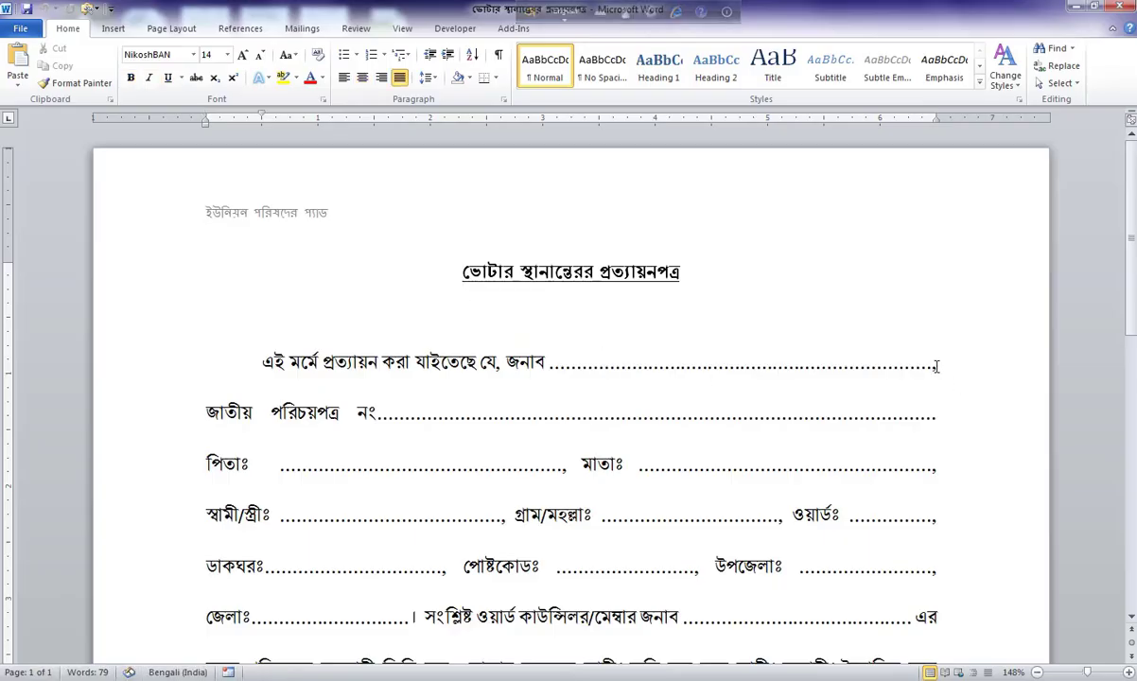
drag(936, 367, 571, 376)
text(gf., জাতীয় পরিচয়পত্র)
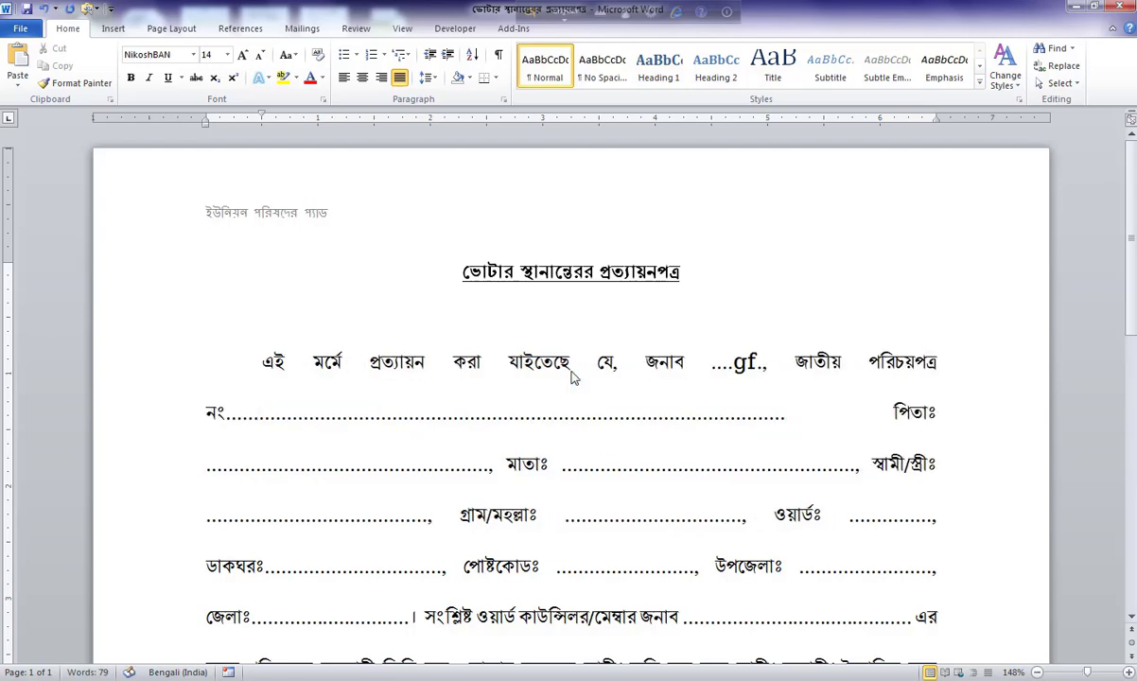
key(BackSpace)
key(BackSpace)
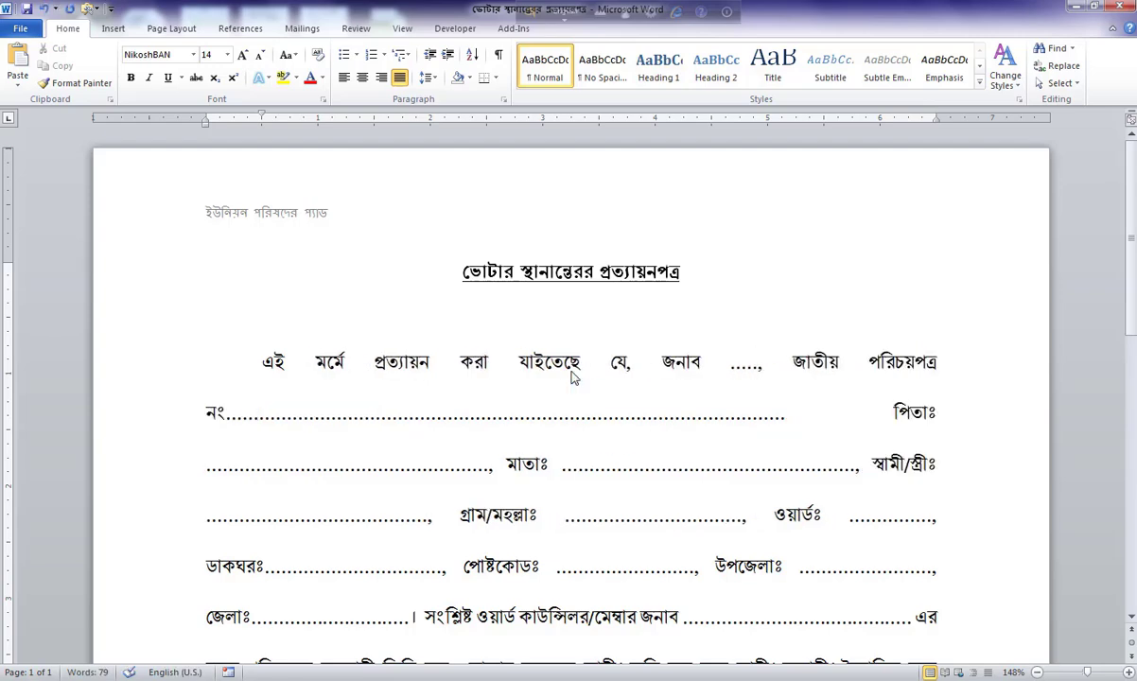
key(ctrl+z)
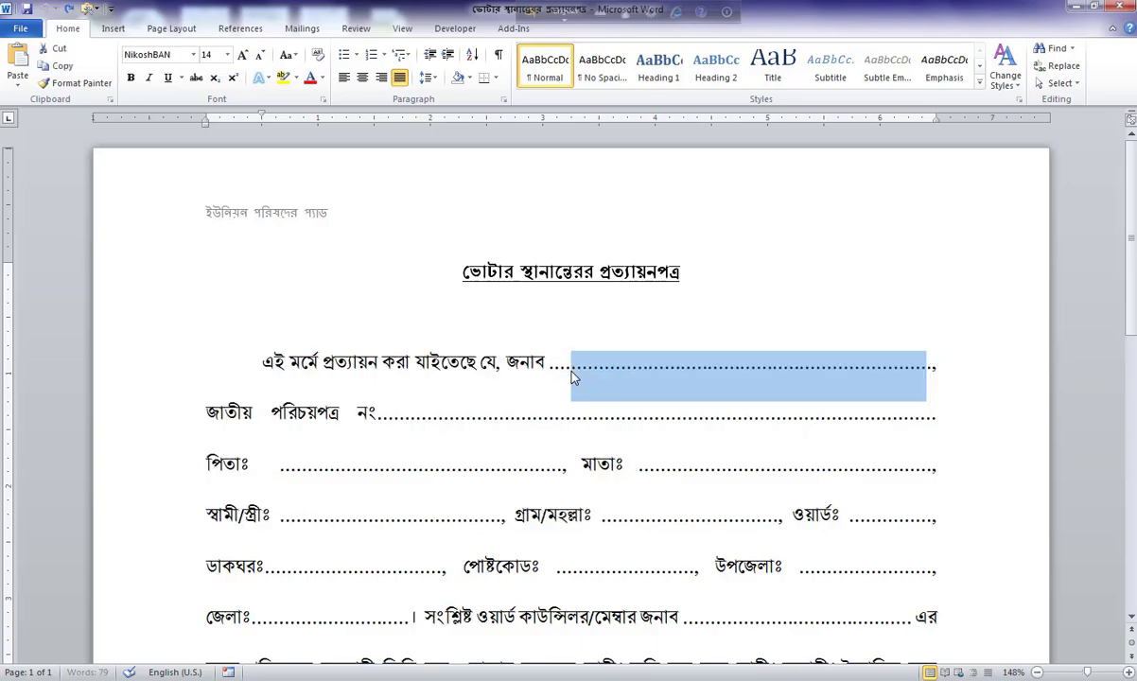
scroll(605, 374, down, 1)
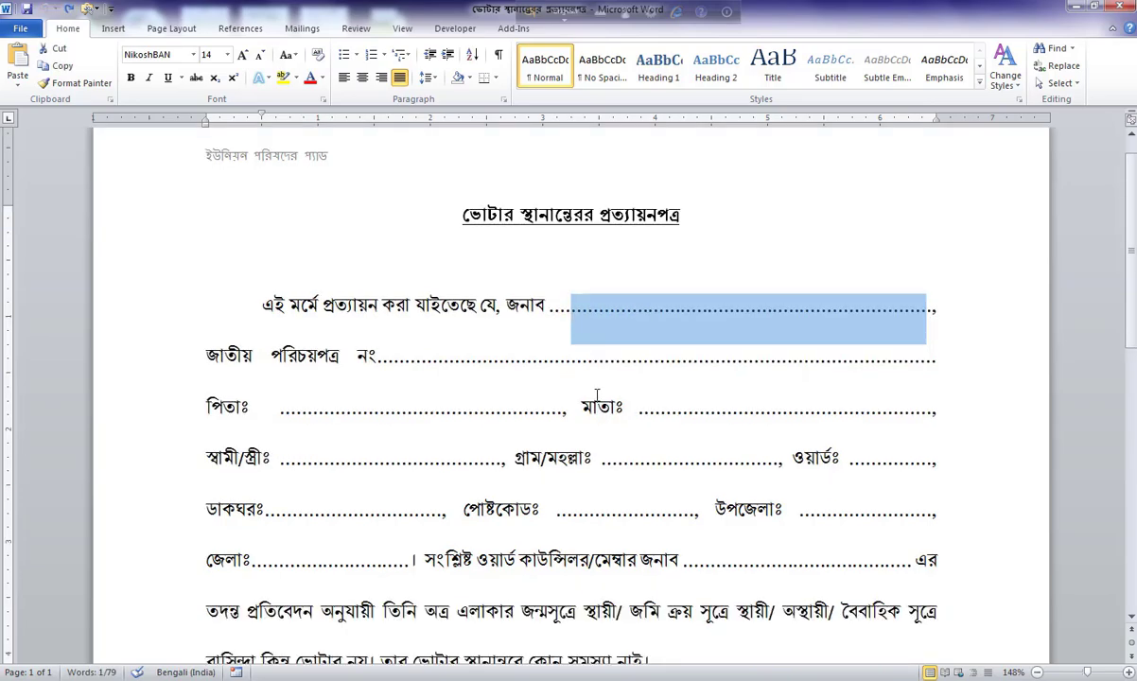
scroll(614, 398, down, 3)
scroll(614, 398, up, 4)
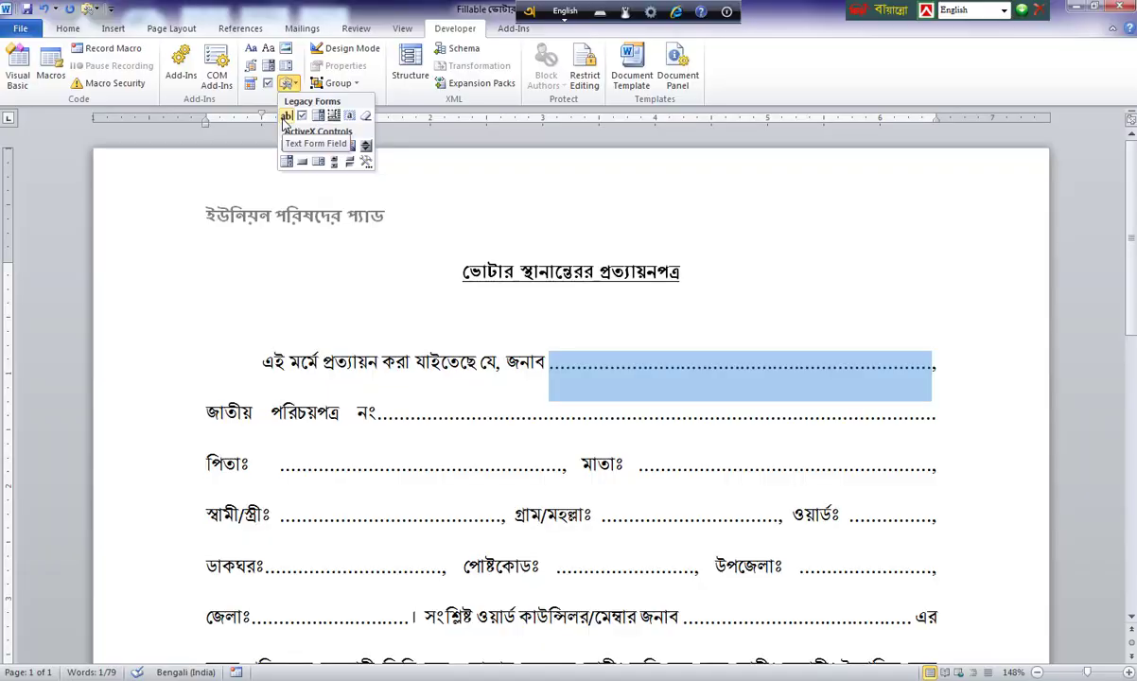
Replace the জনাব blank with a bold, underlined text form field and adjust spacing after নং.
click(274, 138)
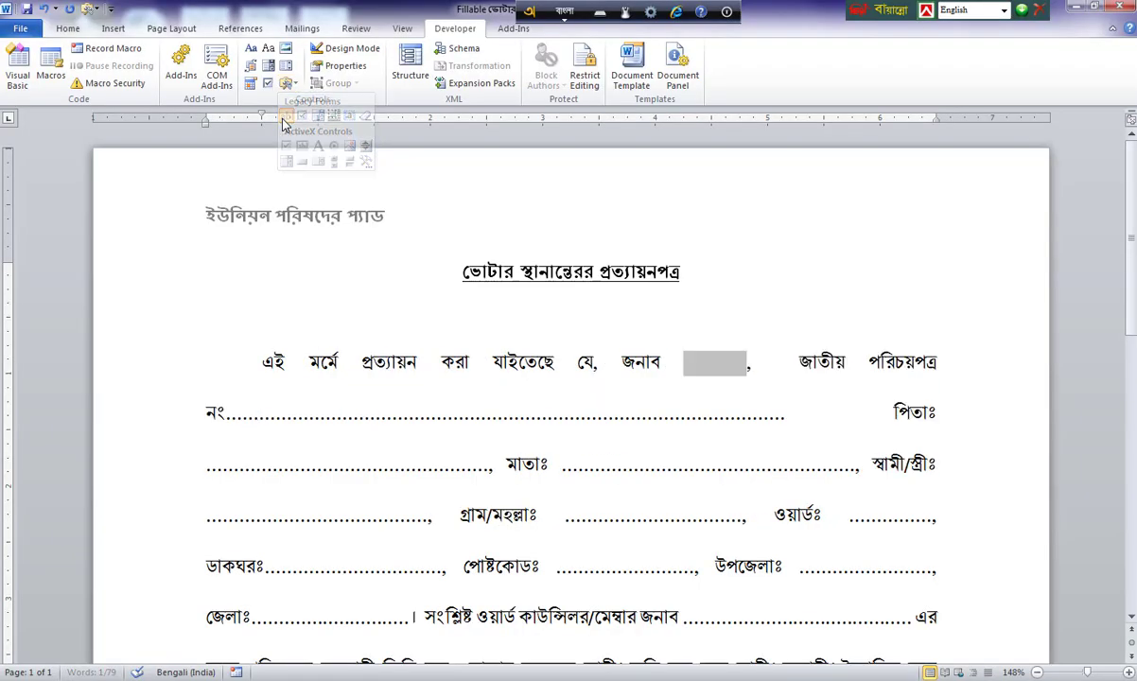
double_click(711, 367)
click(714, 202)
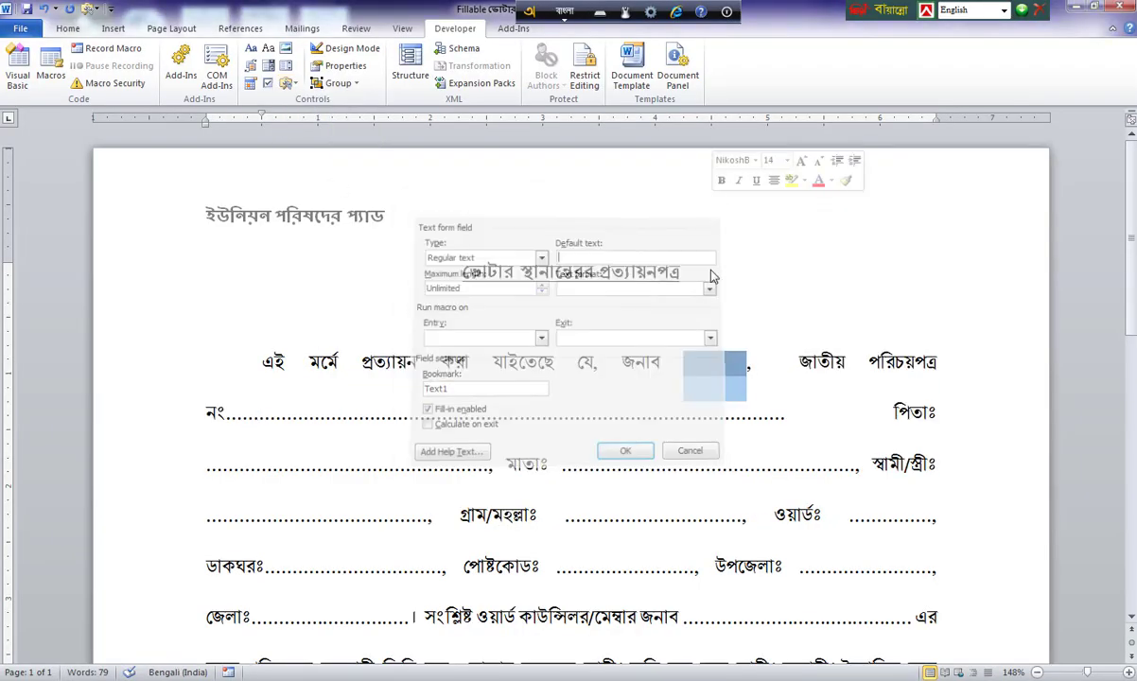
click(69, 28)
click(131, 77)
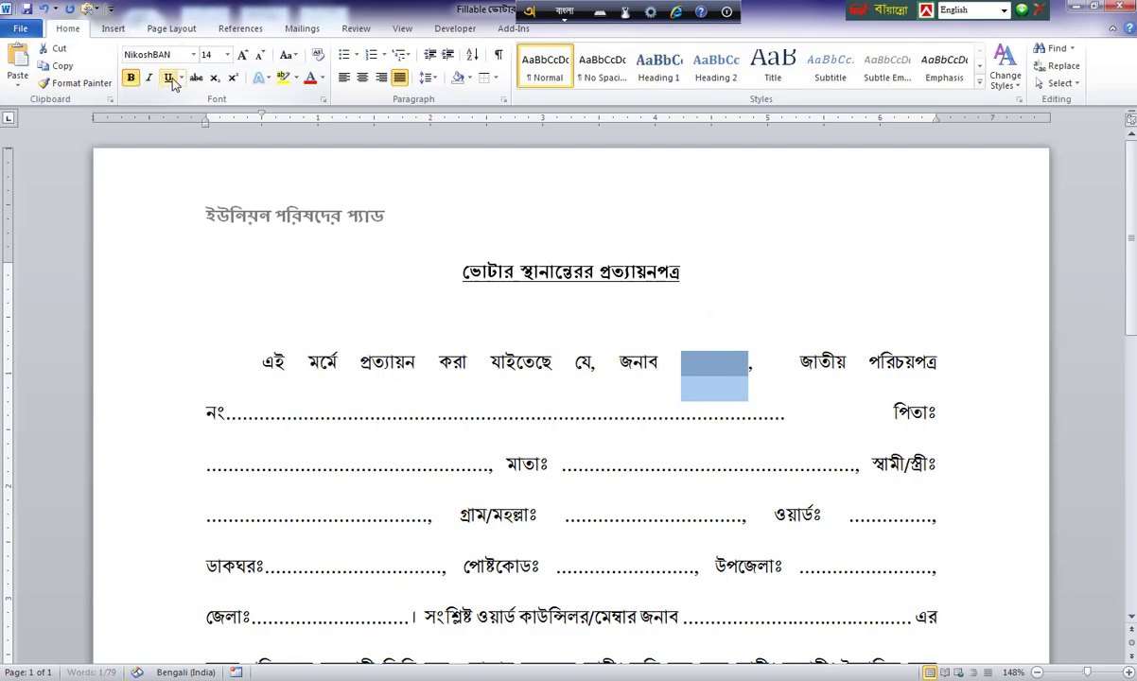
click(167, 78)
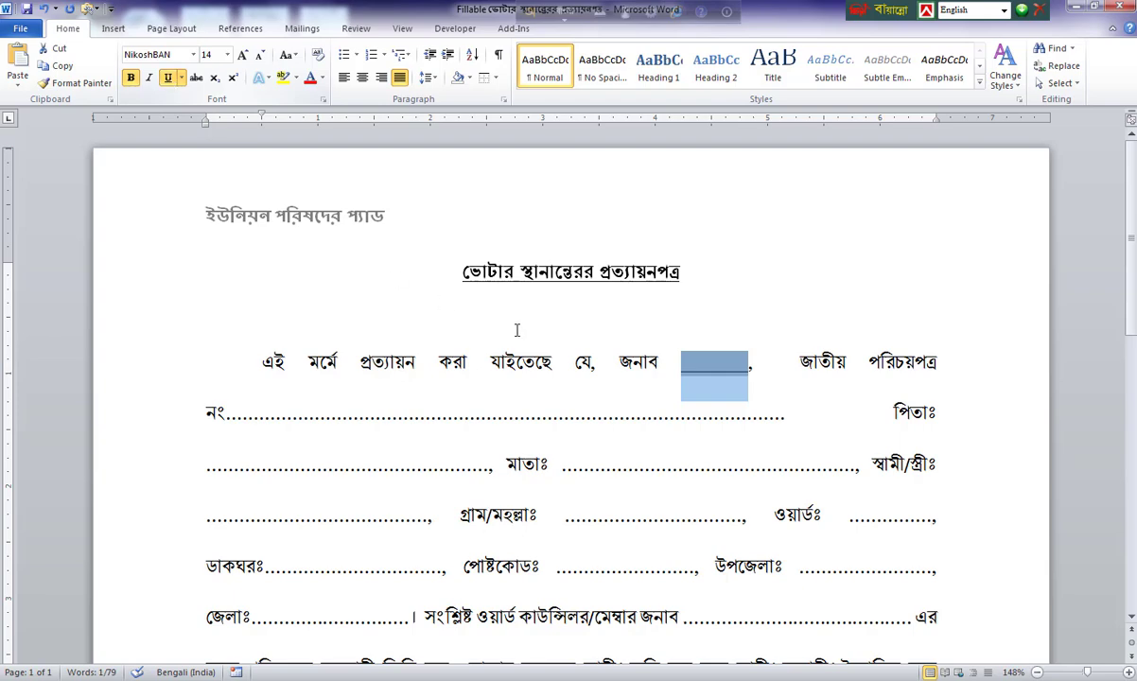
click(416, 413)
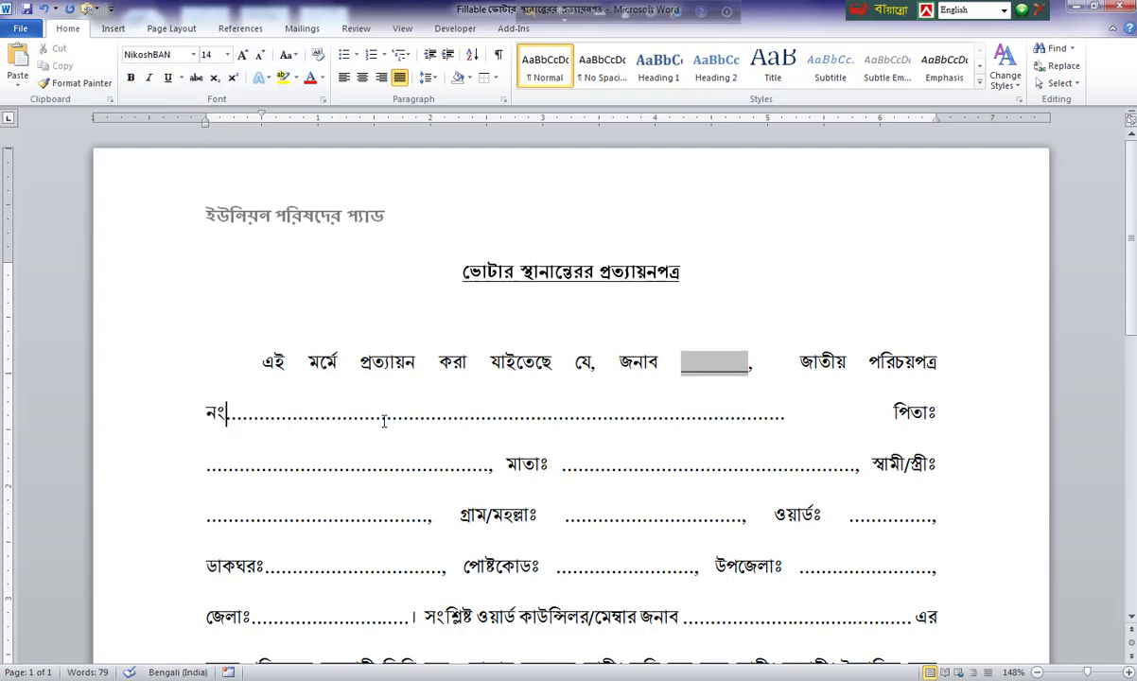
text(...)
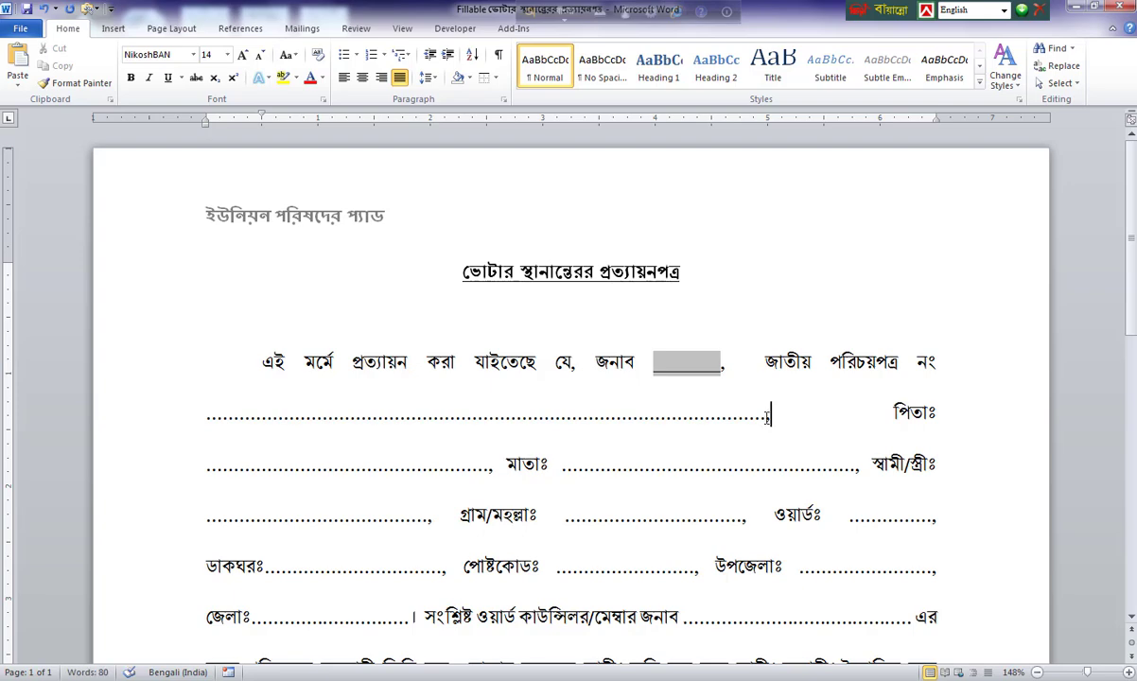
Replace the dotted ID-number blank after নং with a legacy text form field, bold and underlined.
drag(766, 413, 198, 407)
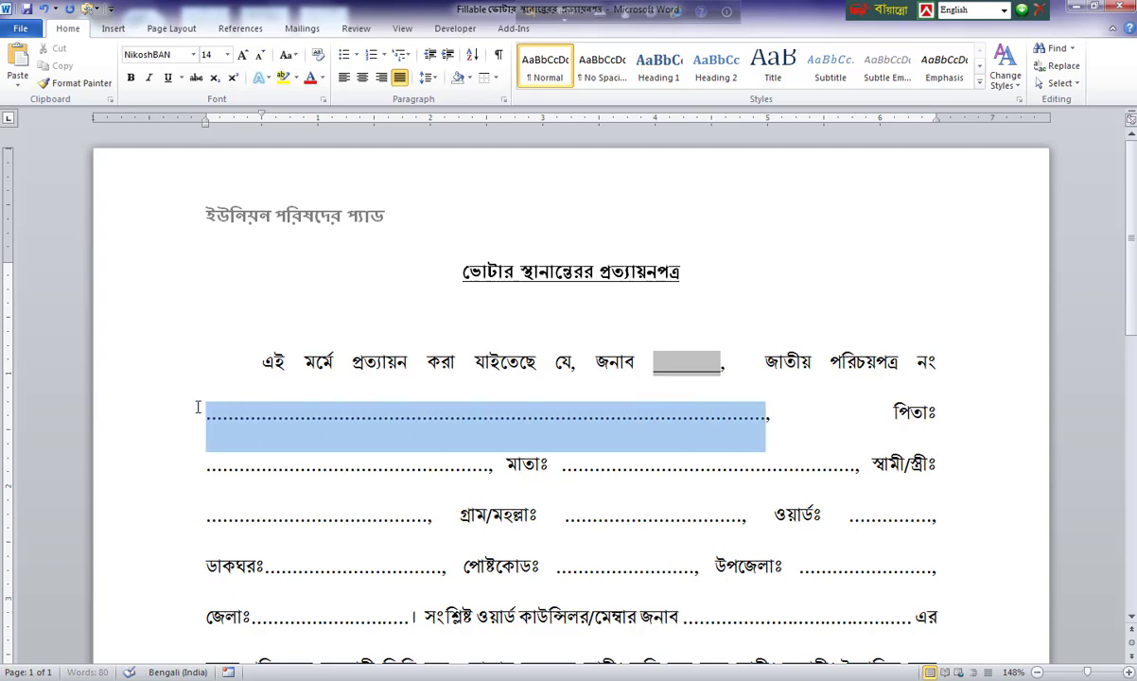
click(455, 28)
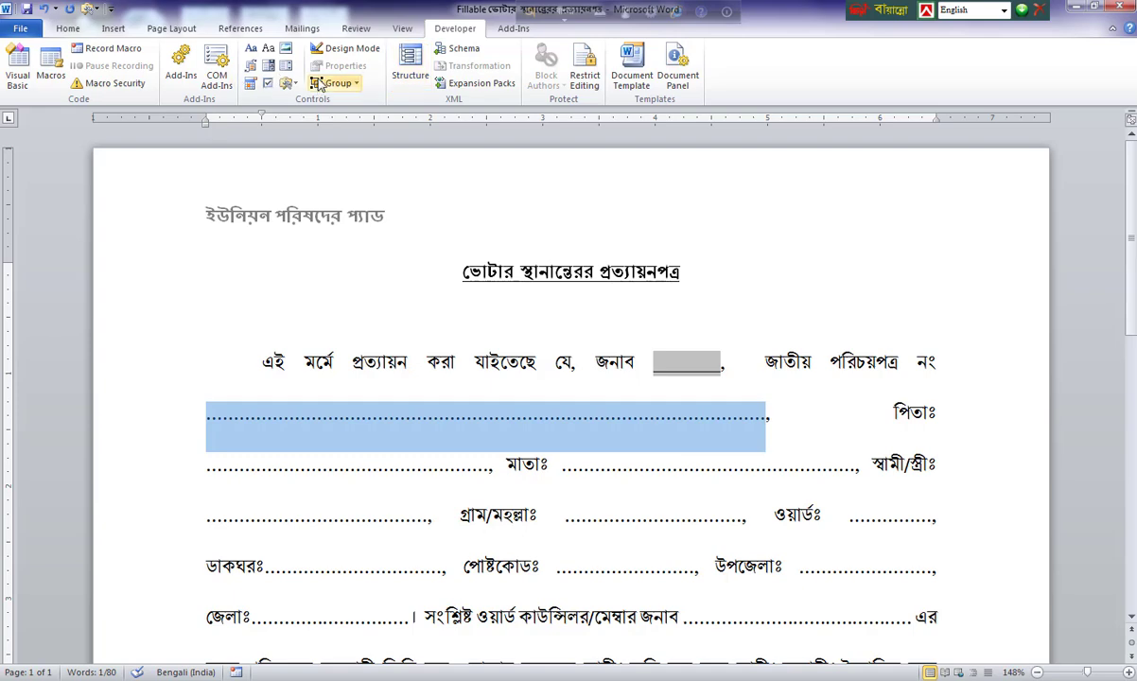
click(286, 83)
click(285, 116)
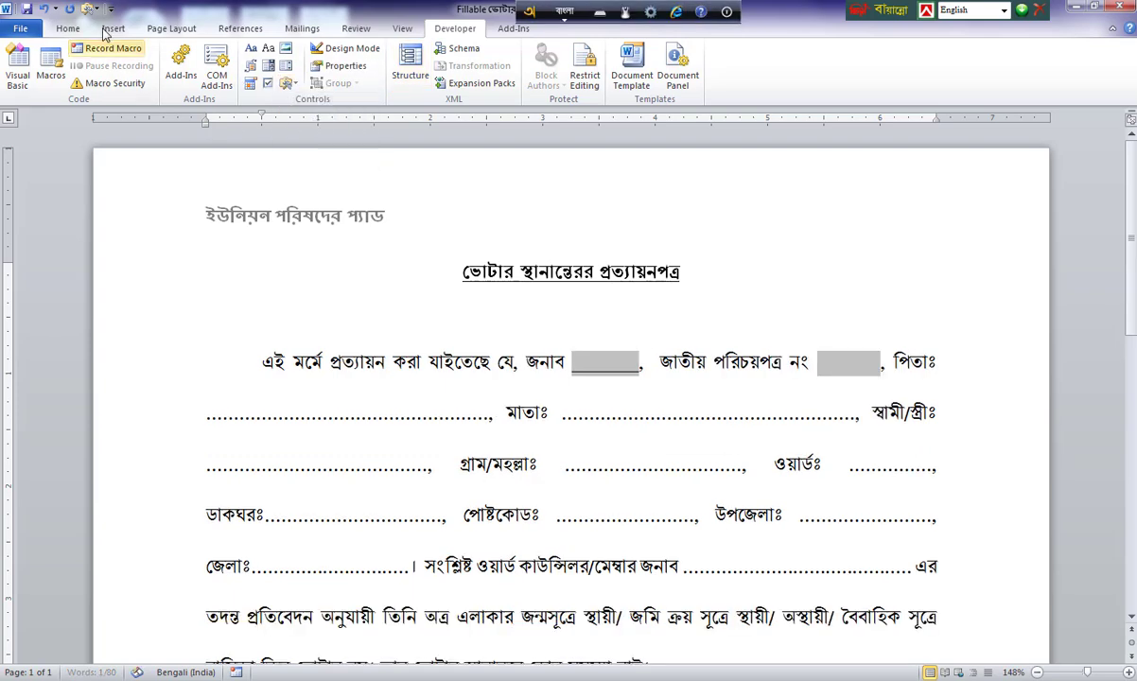
click(68, 29)
click(130, 77)
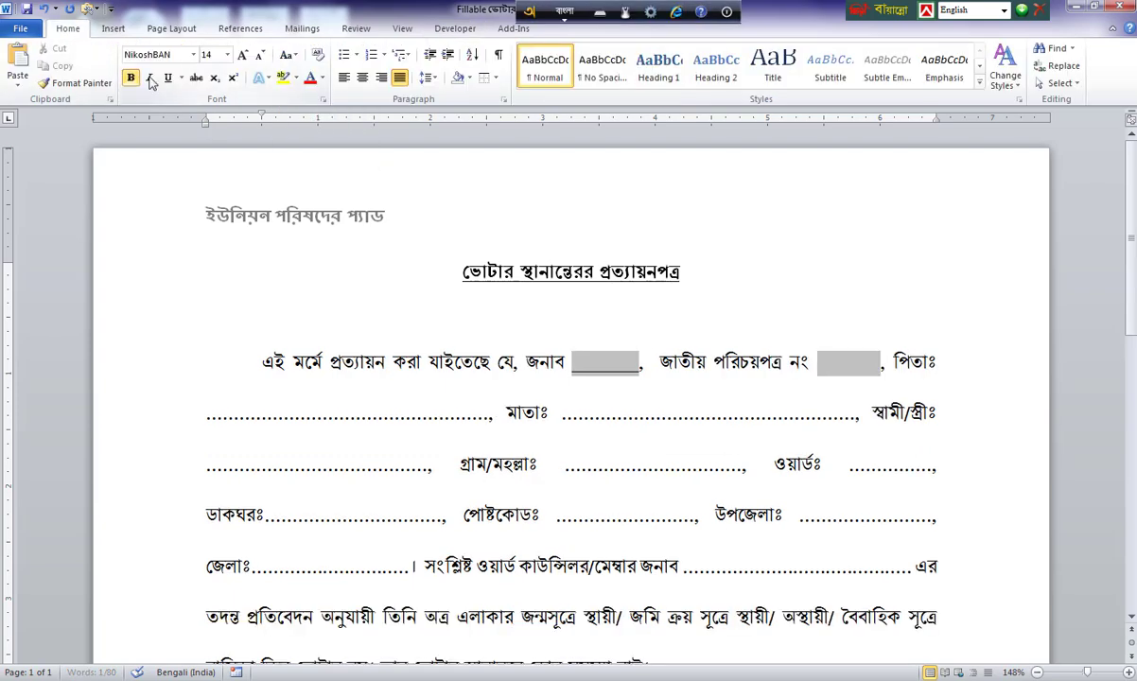
drag(821, 376, 857, 363)
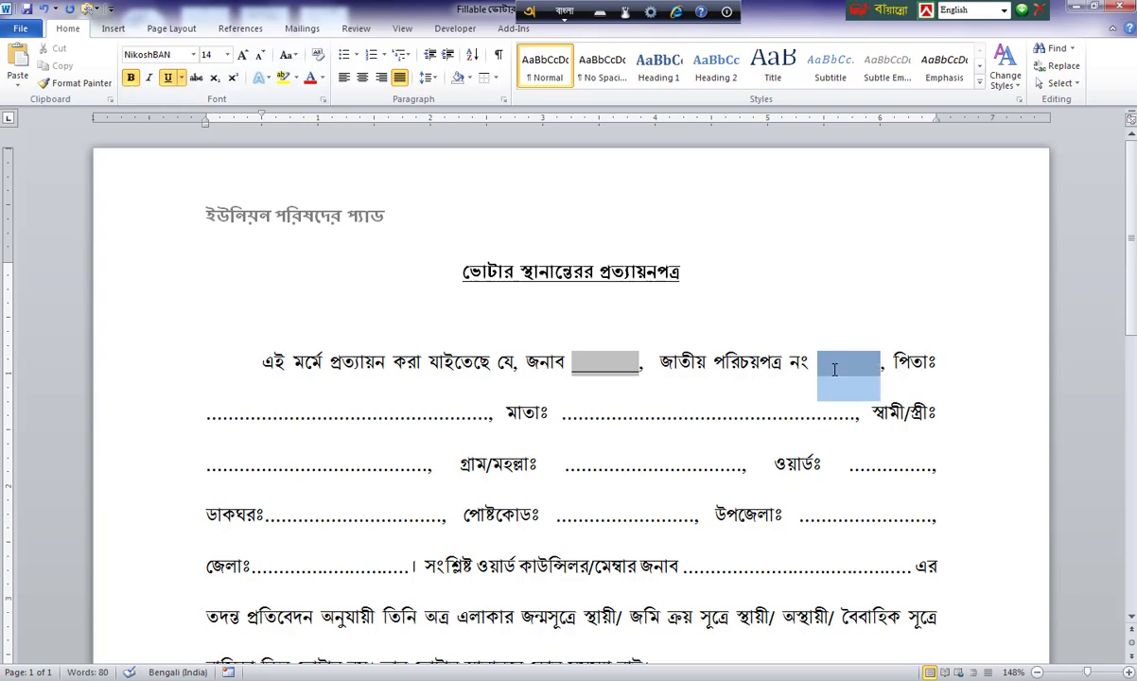
click(168, 79)
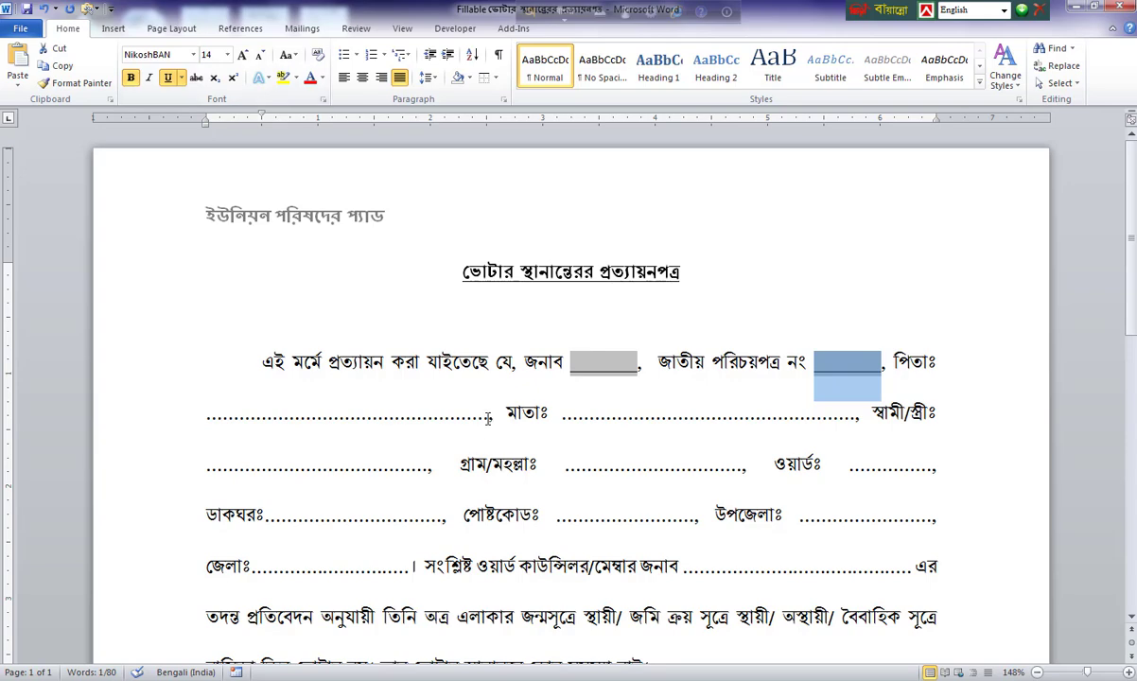
Set the নং form field's type to Number and maximum length to 17.
double_click(848, 369)
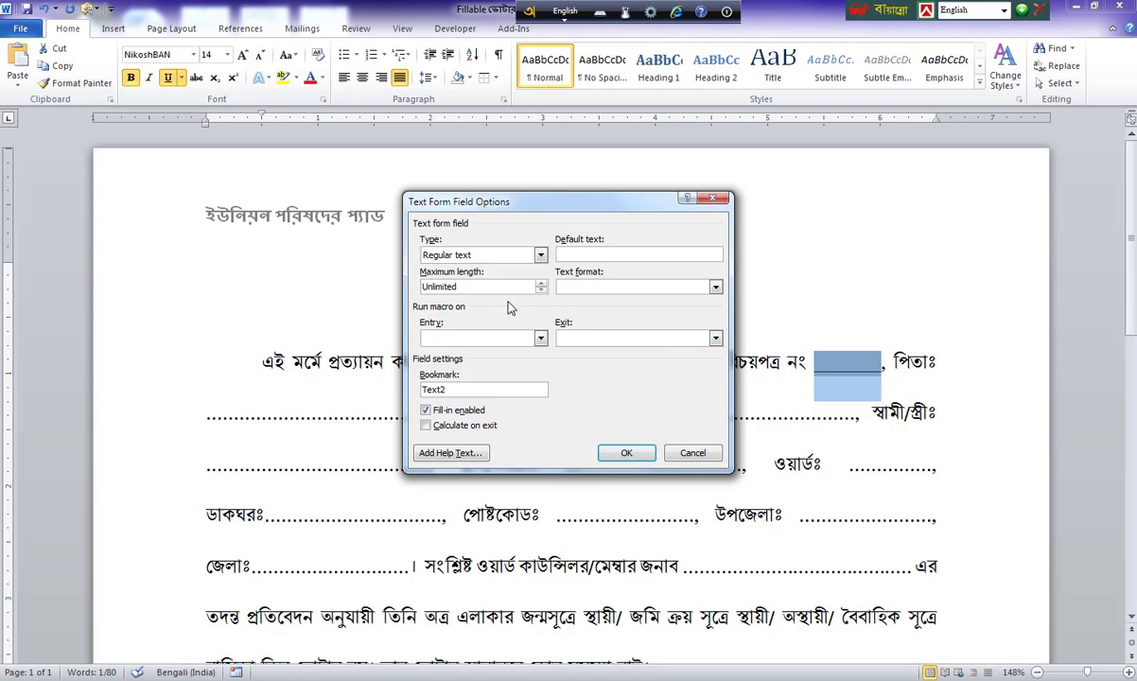
drag(527, 210, 413, 210)
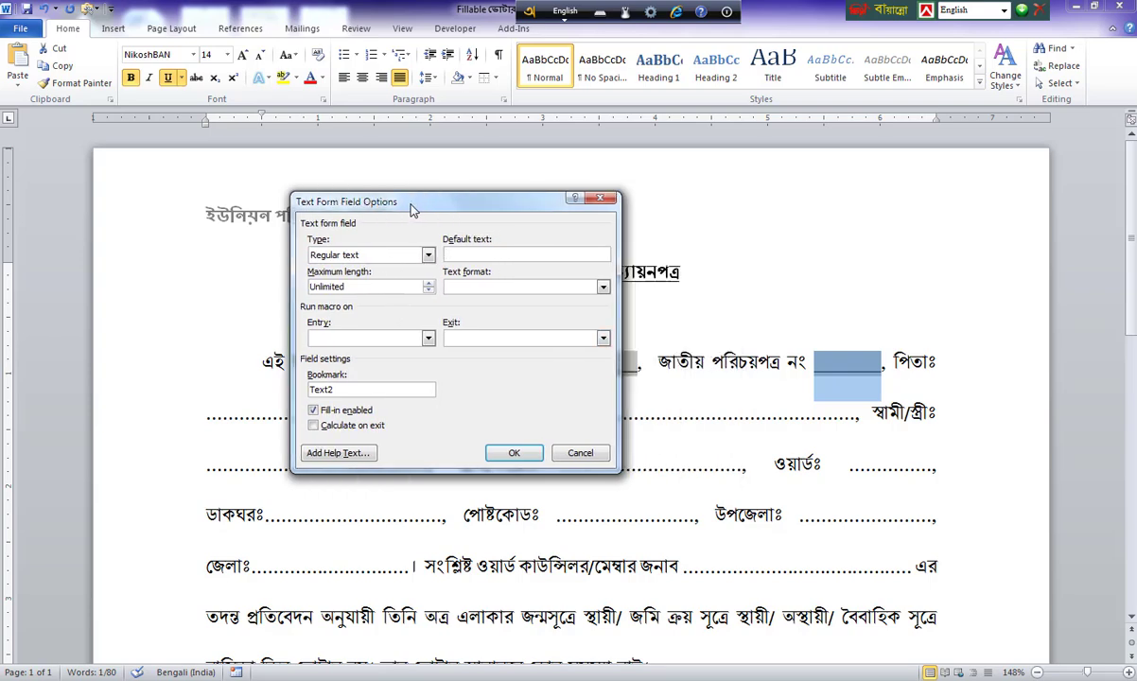
click(397, 253)
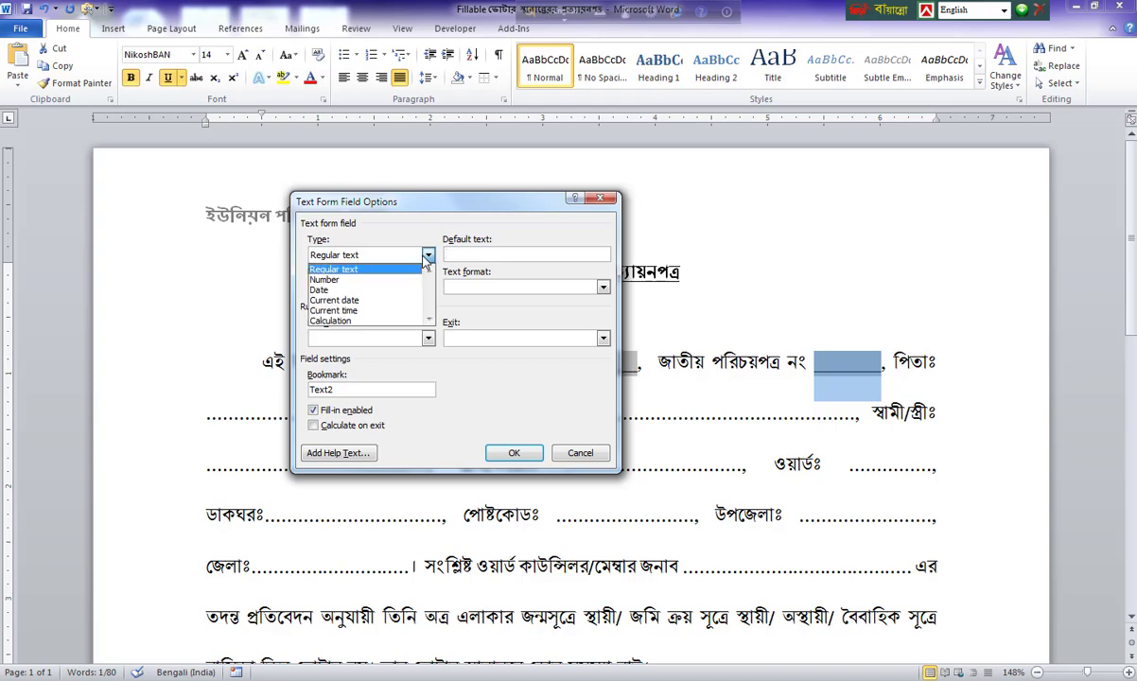
click(350, 279)
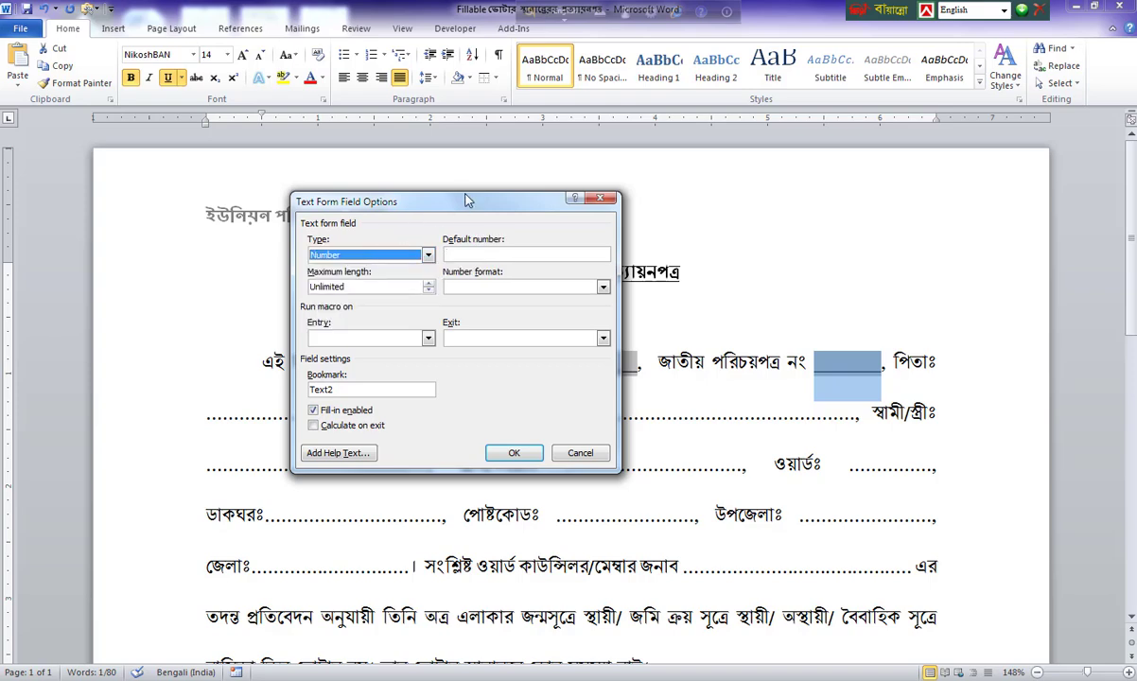
drag(467, 201, 390, 200)
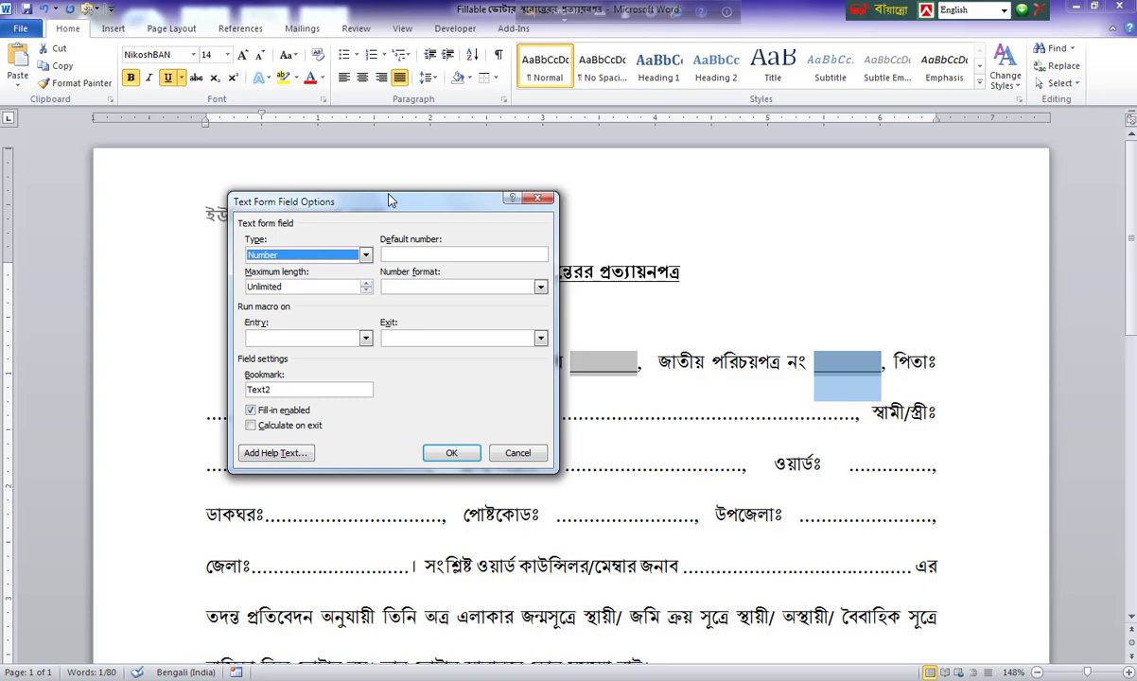
click(307, 289)
drag(288, 289, 207, 288)
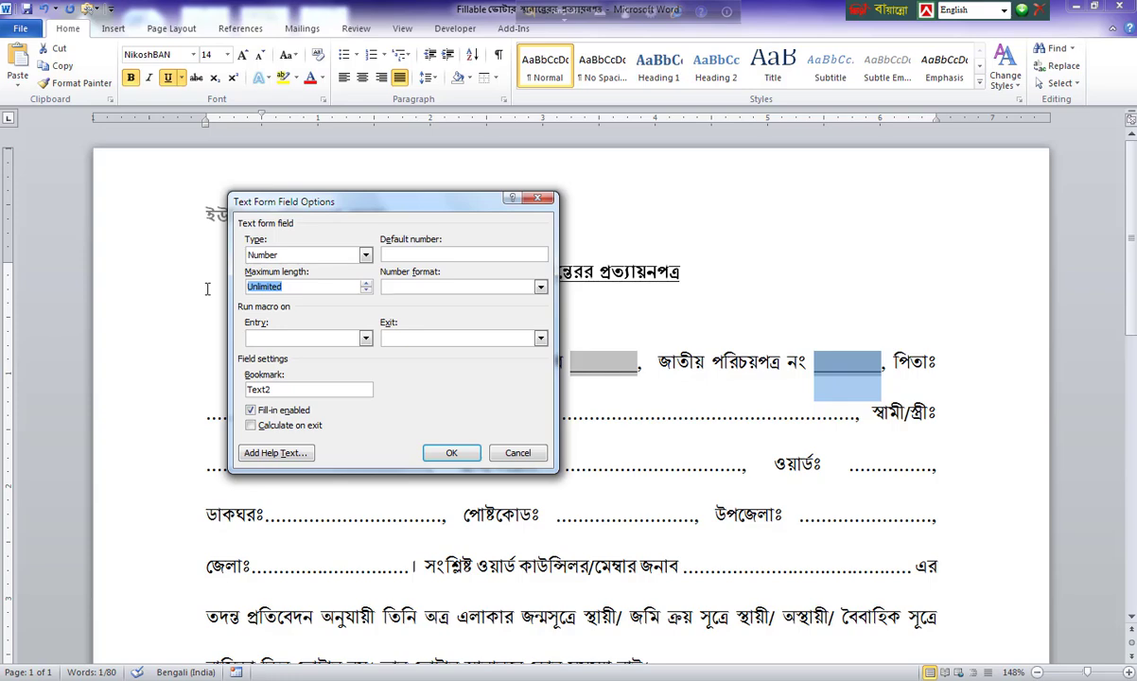
text(17)
click(447, 452)
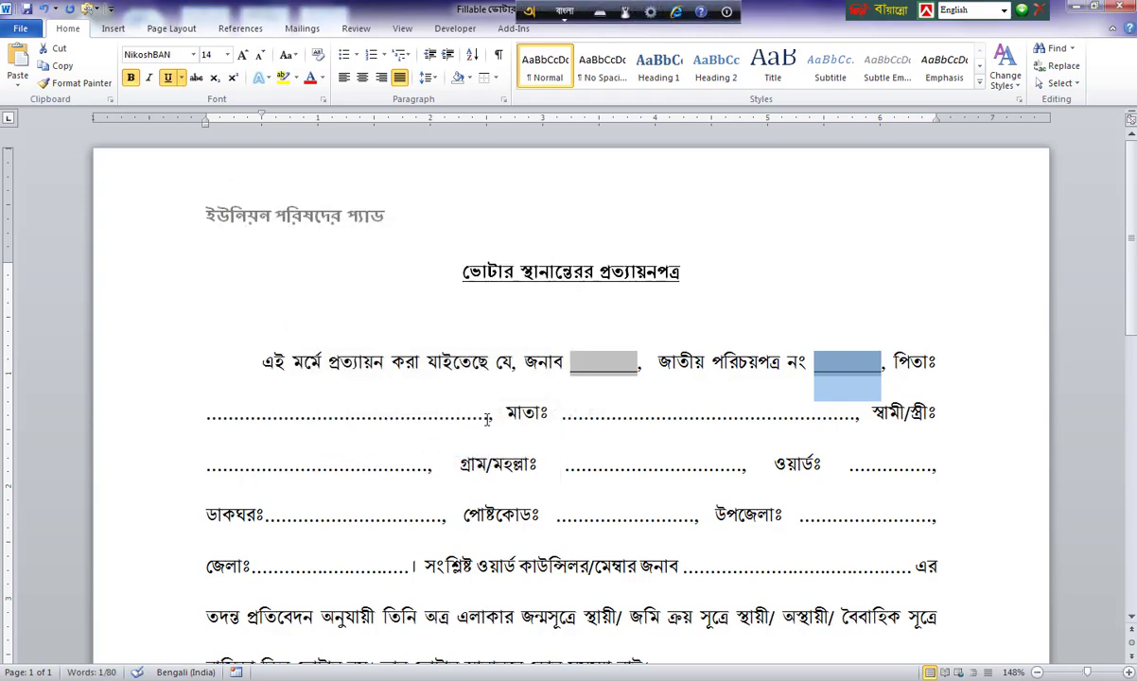
Replace the dotted blank after পিতাঃ with a bold, underlined text form field.
drag(489, 416, 200, 414)
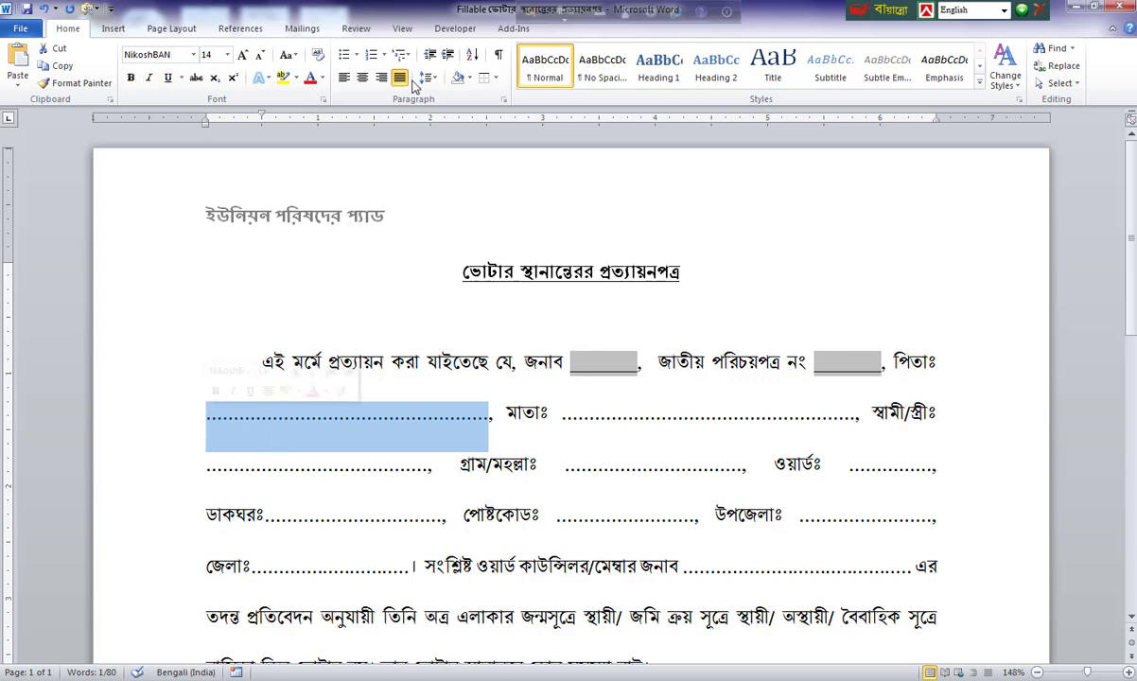
click(458, 29)
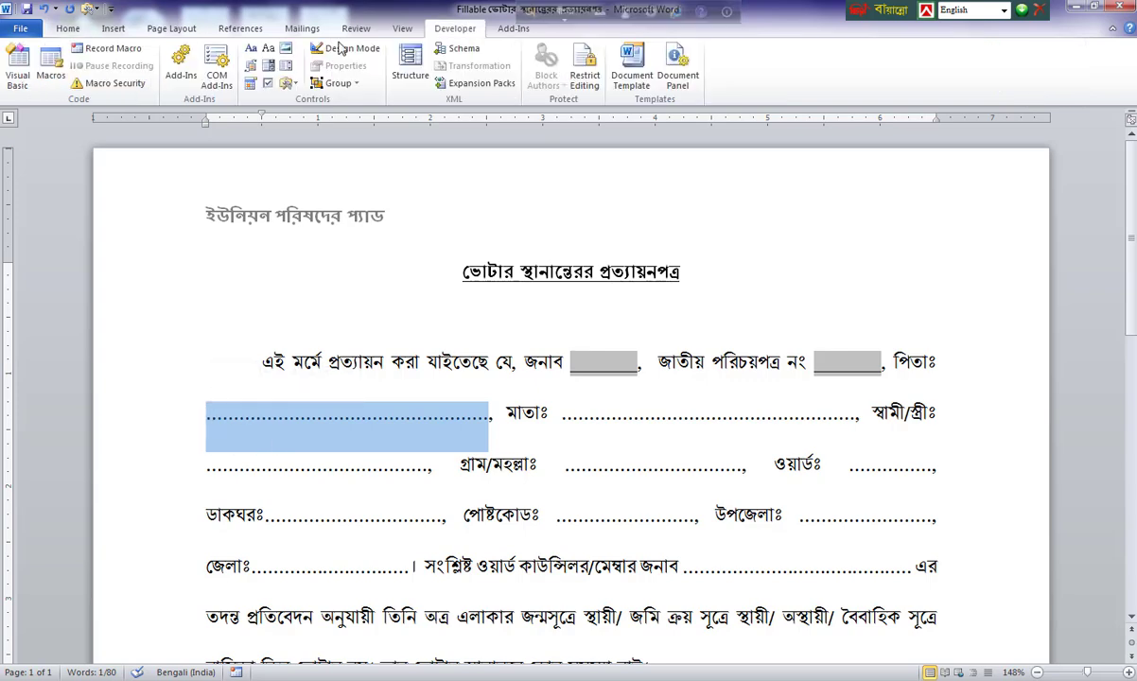
click(285, 83)
click(286, 116)
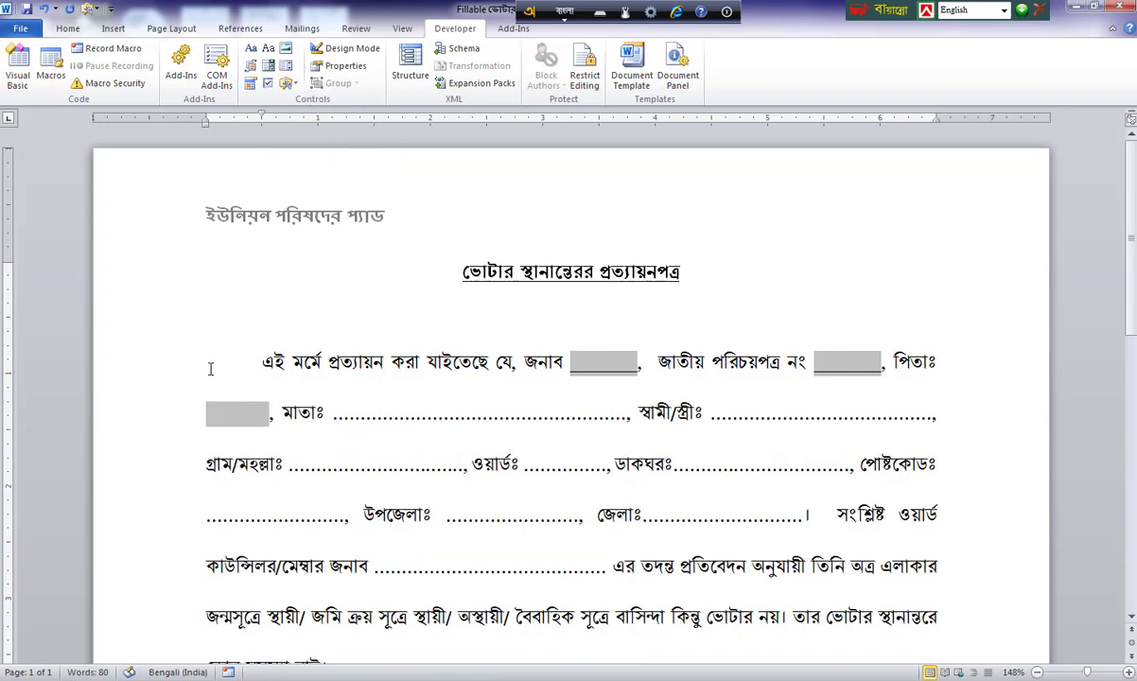
click(239, 416)
click(67, 28)
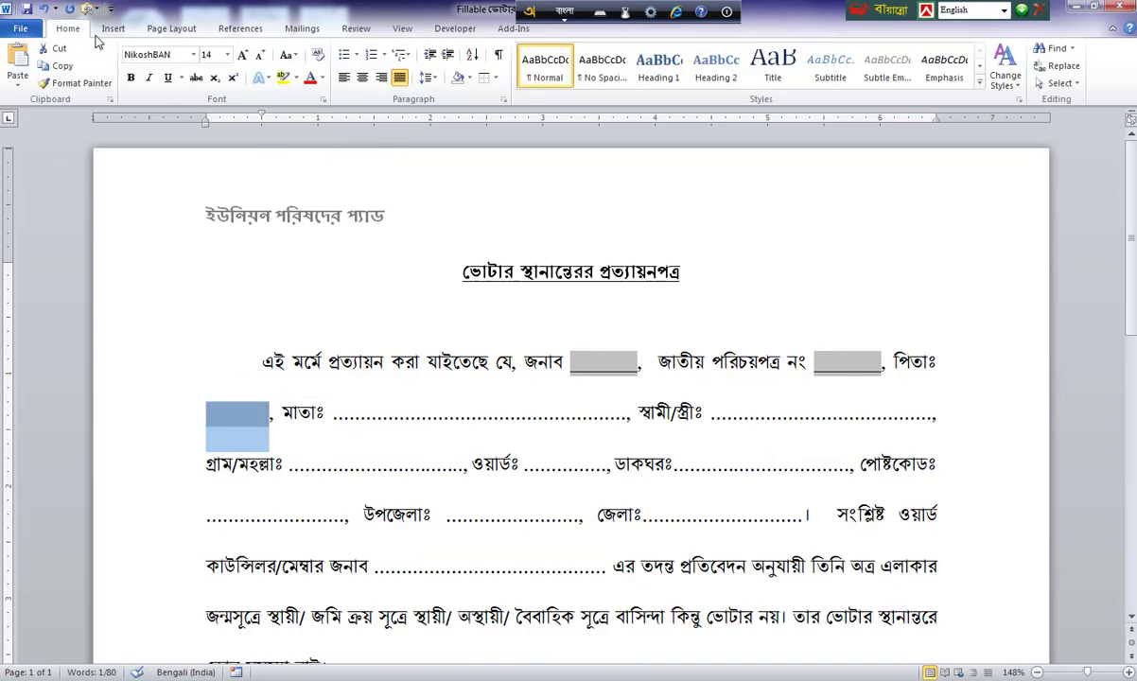
click(131, 78)
click(168, 78)
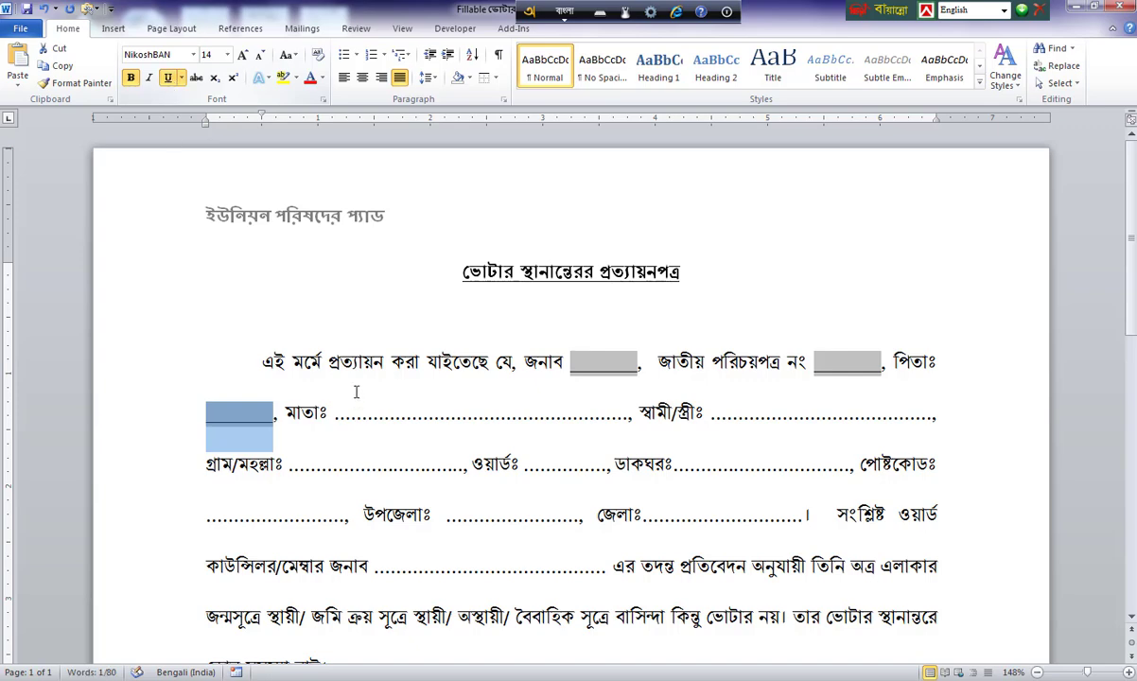
Replace the dotted blank after মাতাঃ with a bold text form field.
drag(352, 414, 632, 416)
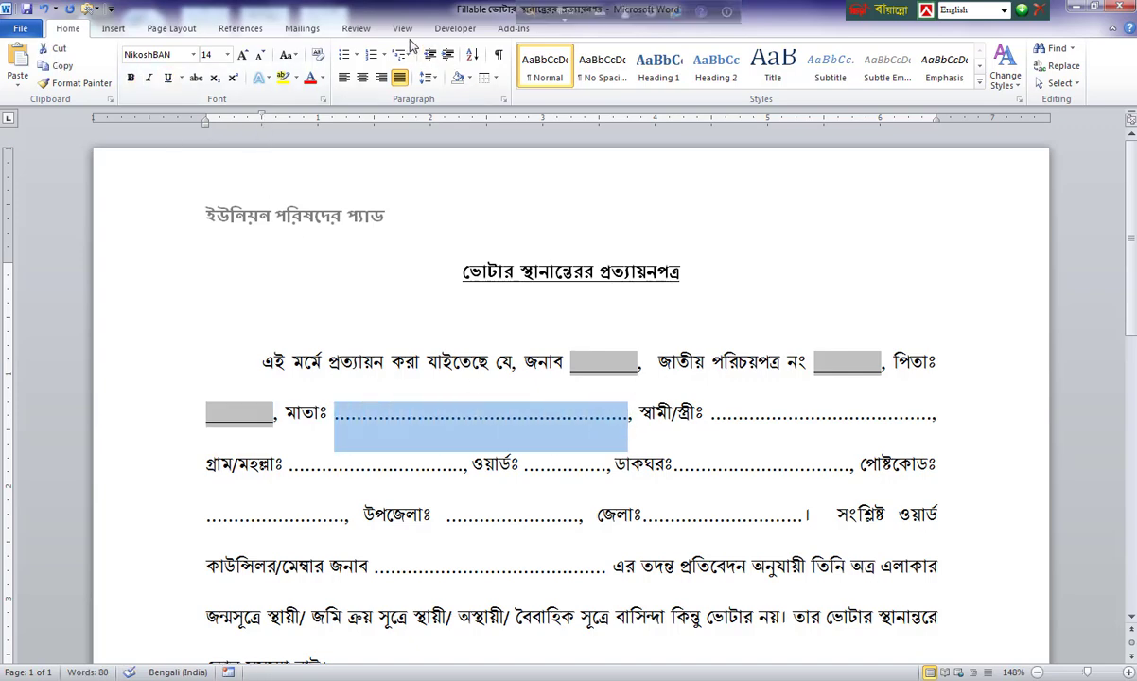
click(455, 29)
click(286, 83)
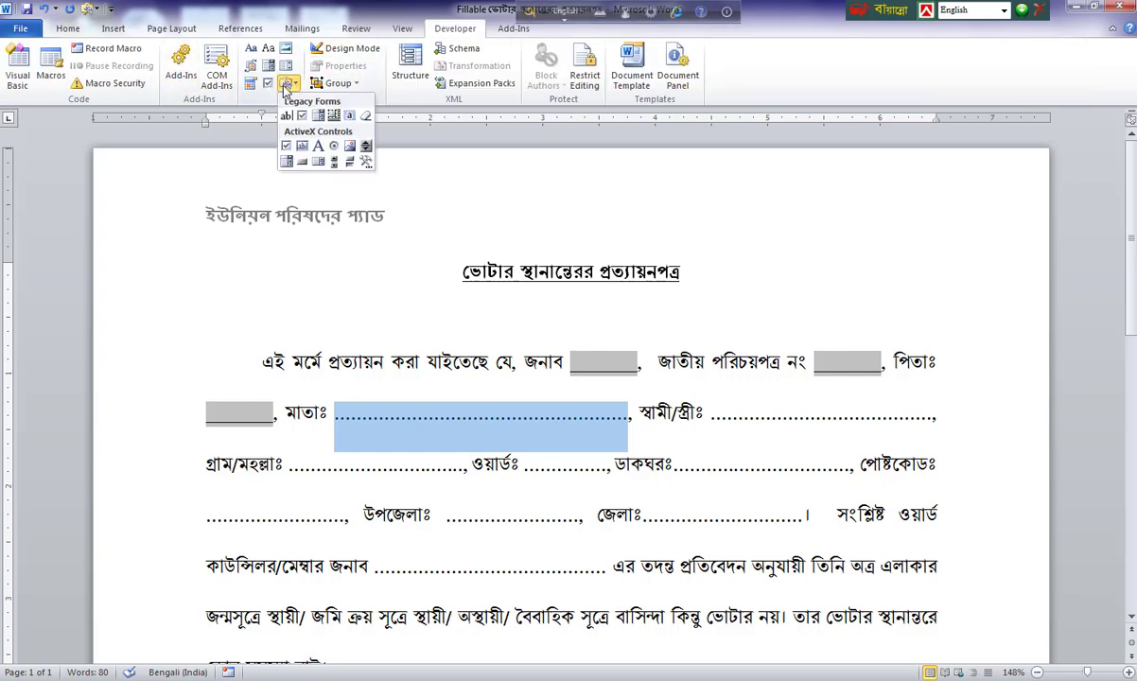
click(287, 115)
click(79, 31)
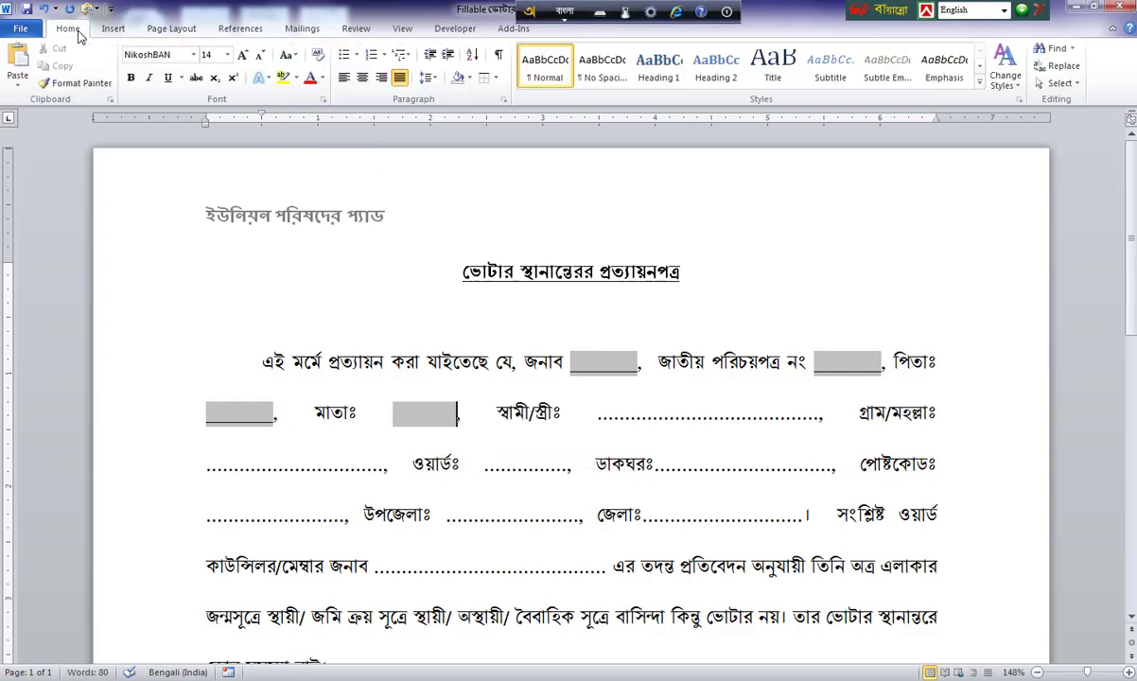
click(131, 78)
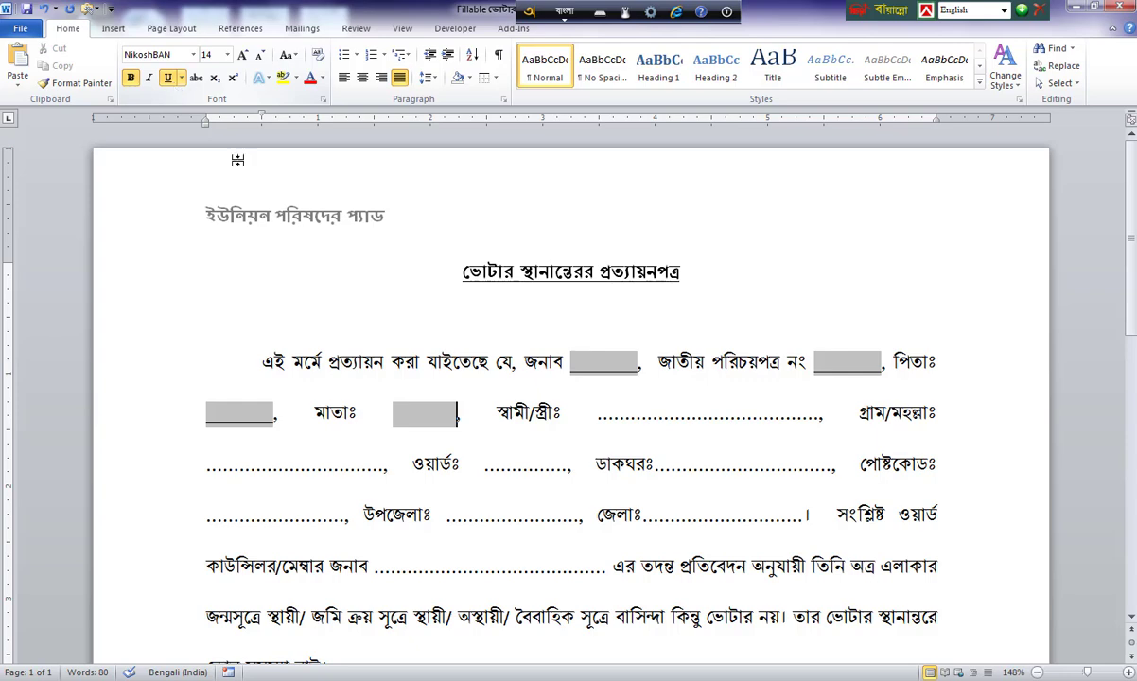
click(428, 413)
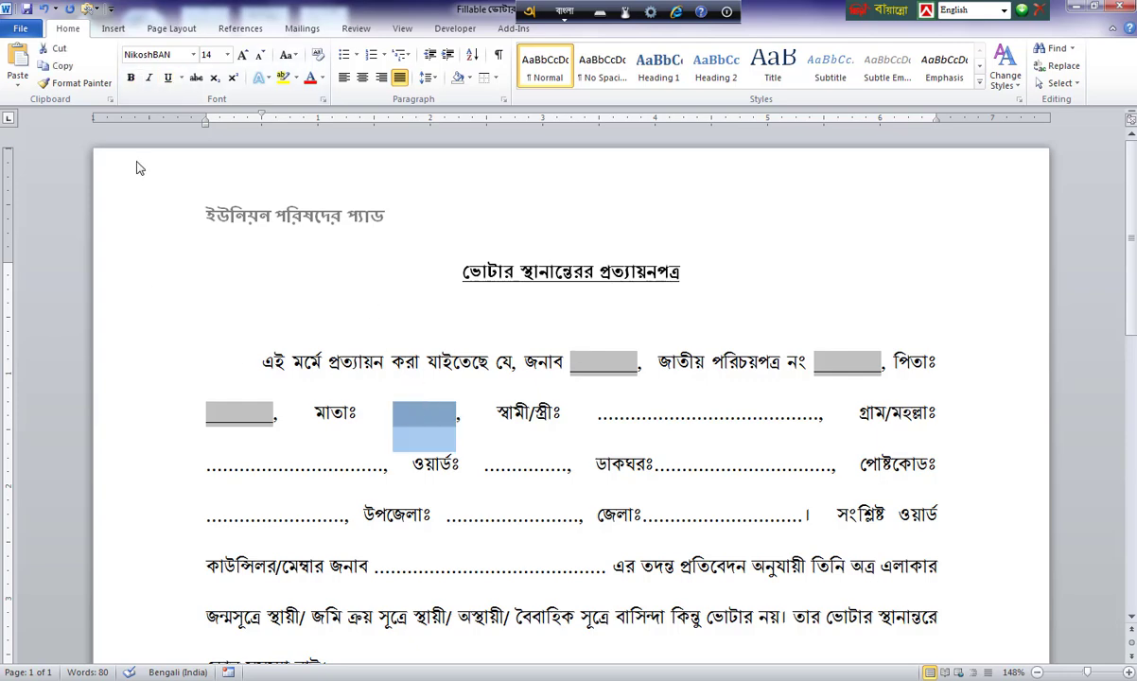
click(131, 81)
Underline the মাতাঃ field and turn the স্বামী/স্ত্রীঃ blank into an underlined text form field.
click(167, 81)
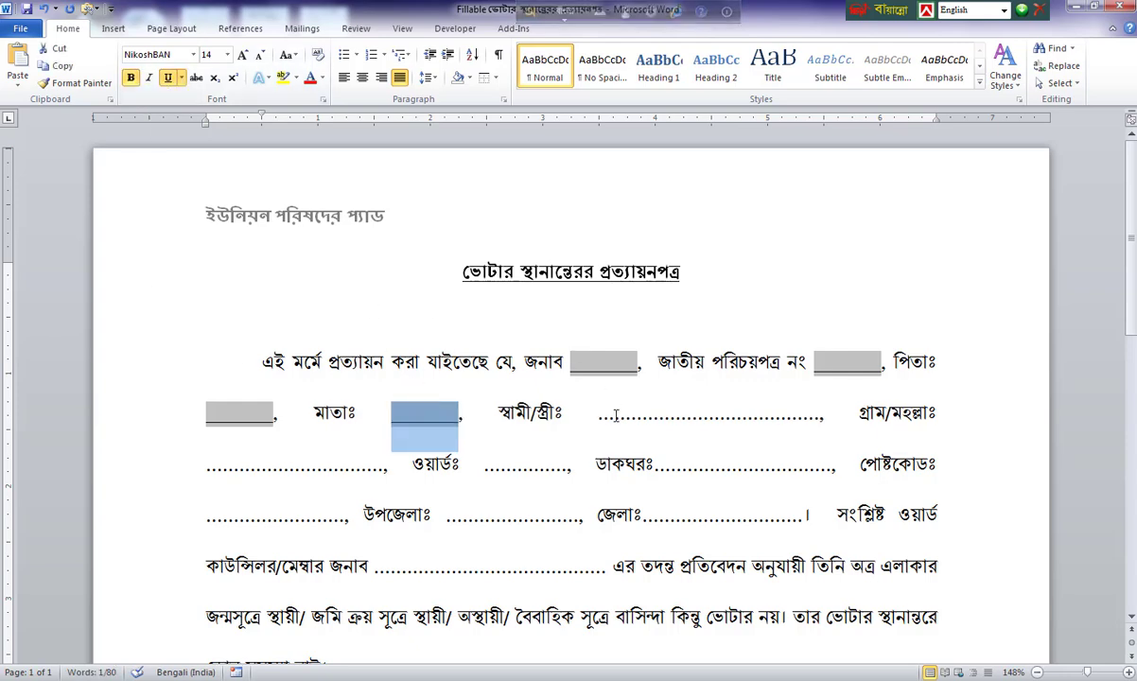
drag(598, 413, 821, 421)
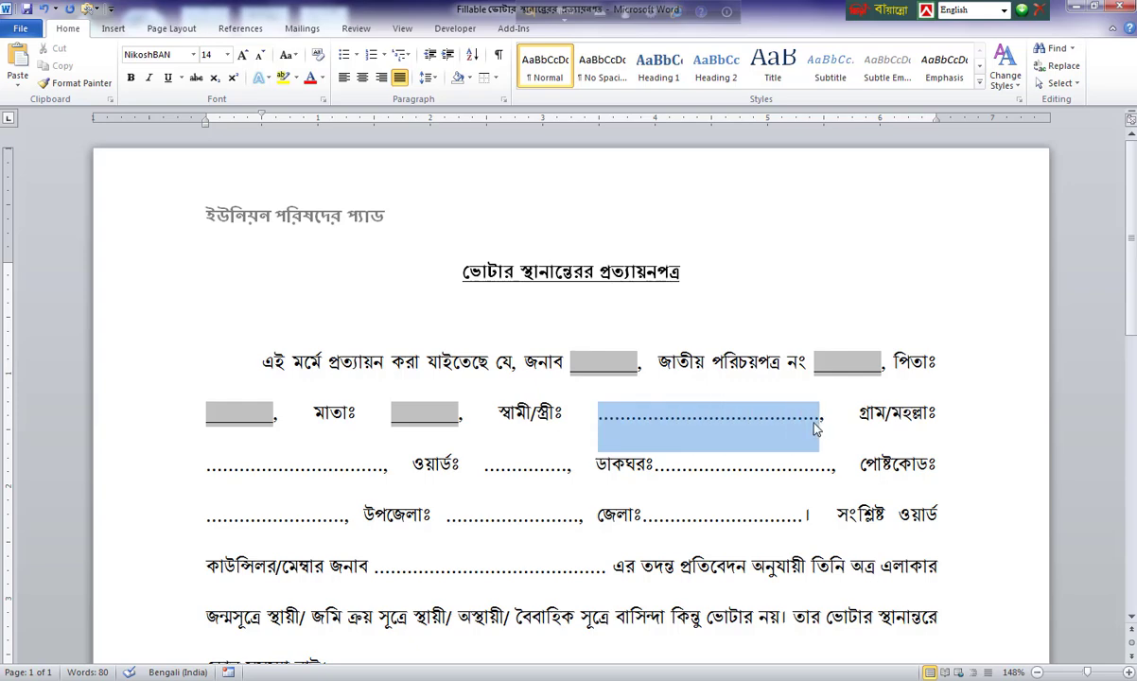
click(455, 29)
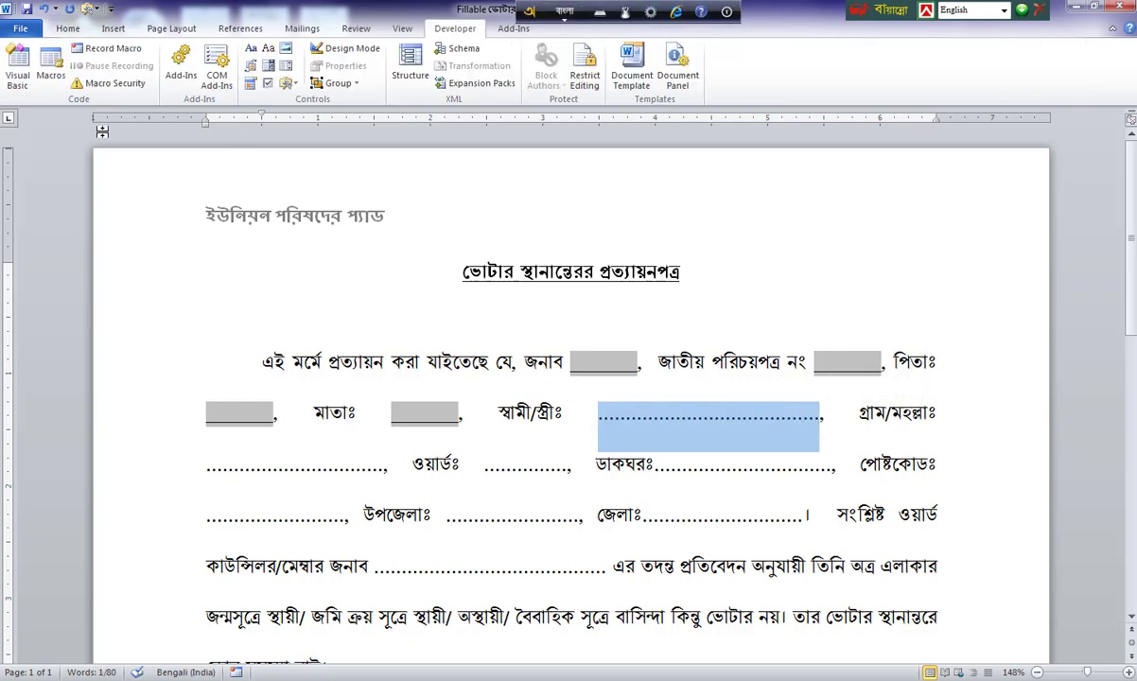
click(286, 83)
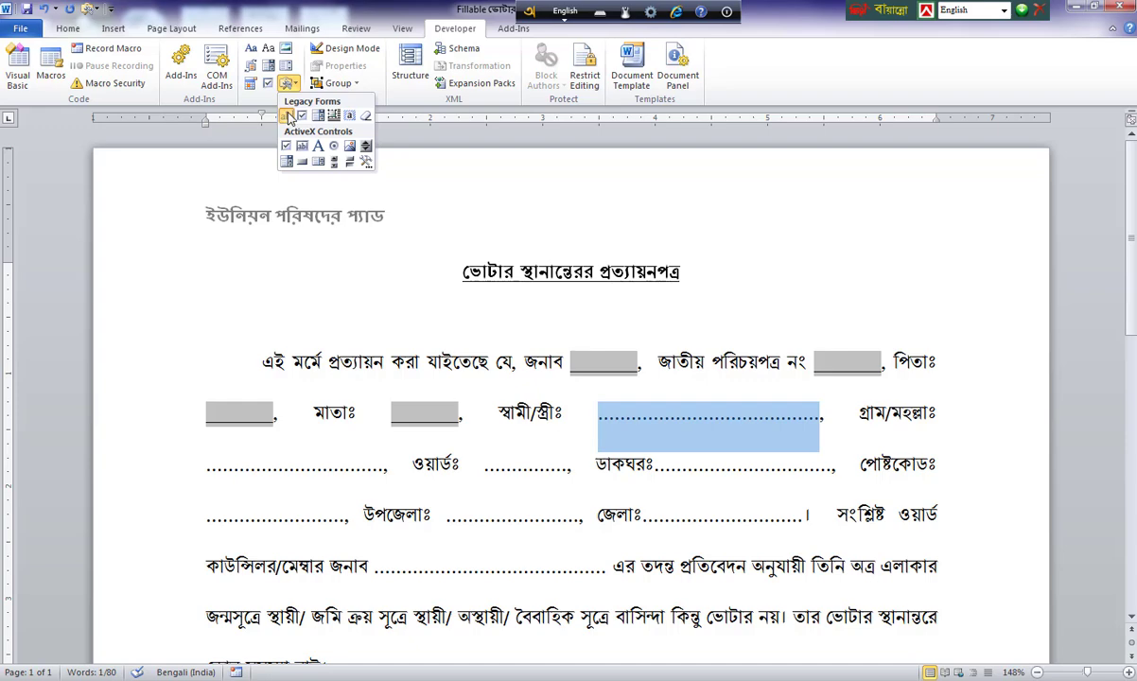
click(287, 115)
click(113, 28)
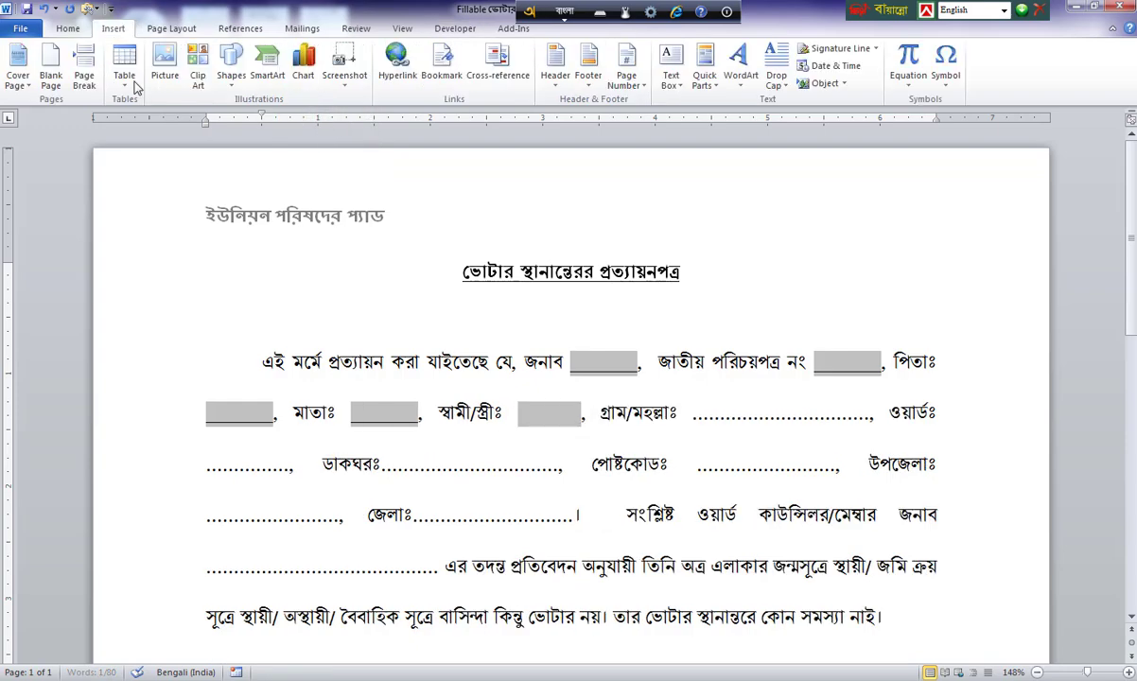
click(75, 30)
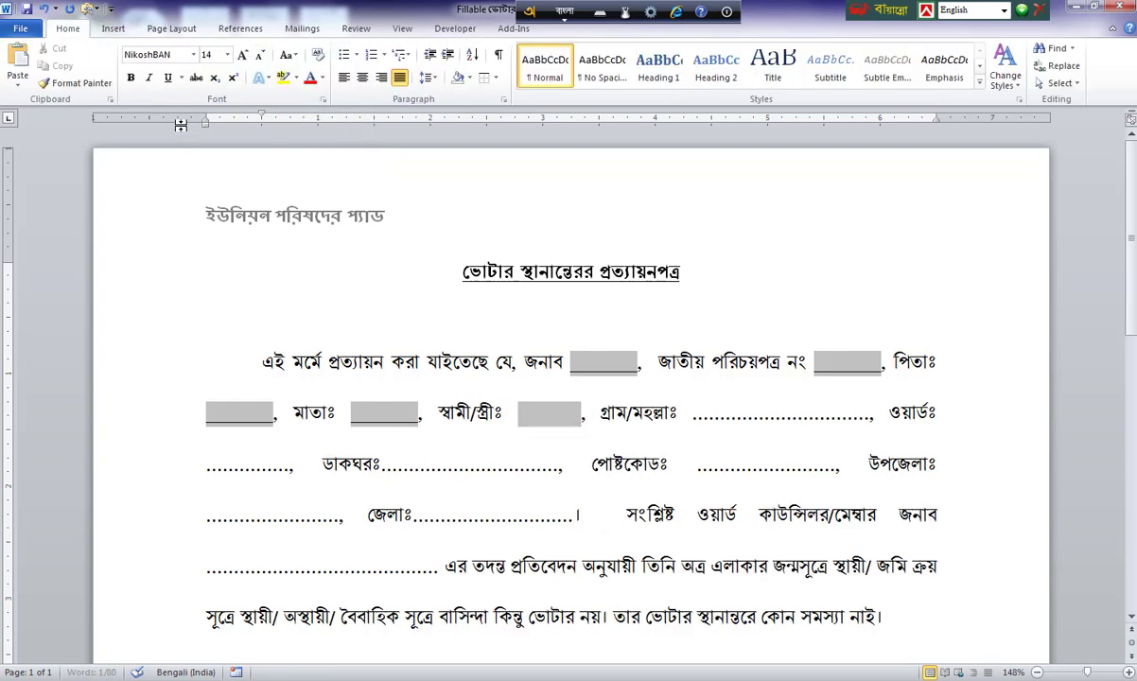
click(527, 433)
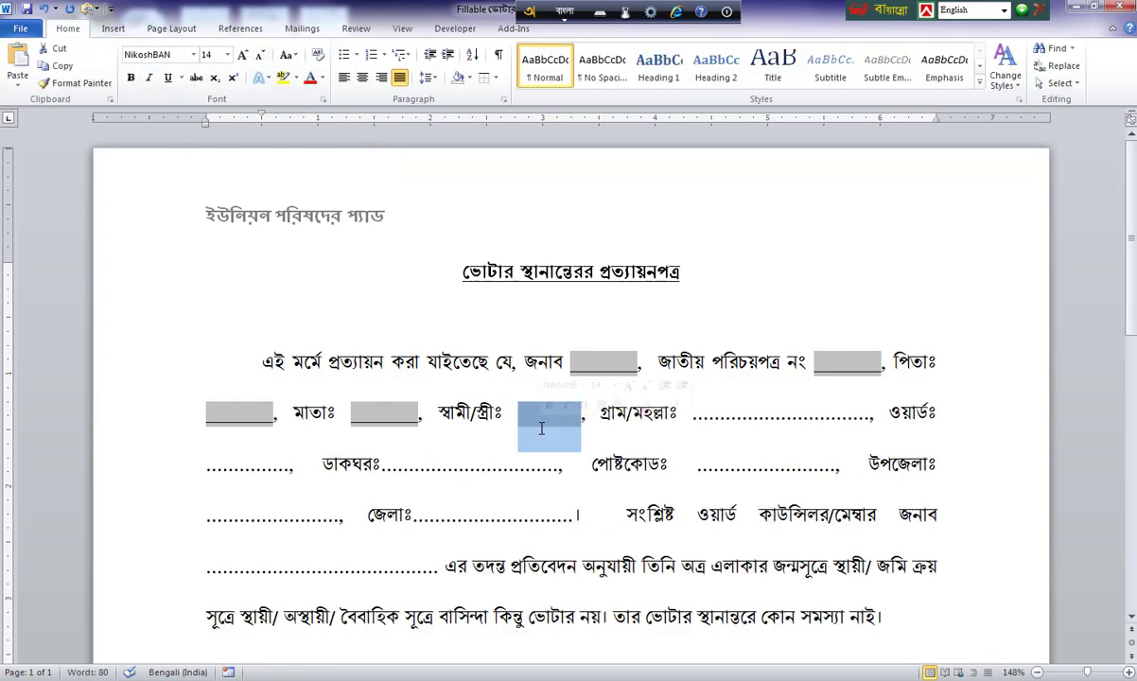
click(181, 78)
click(189, 101)
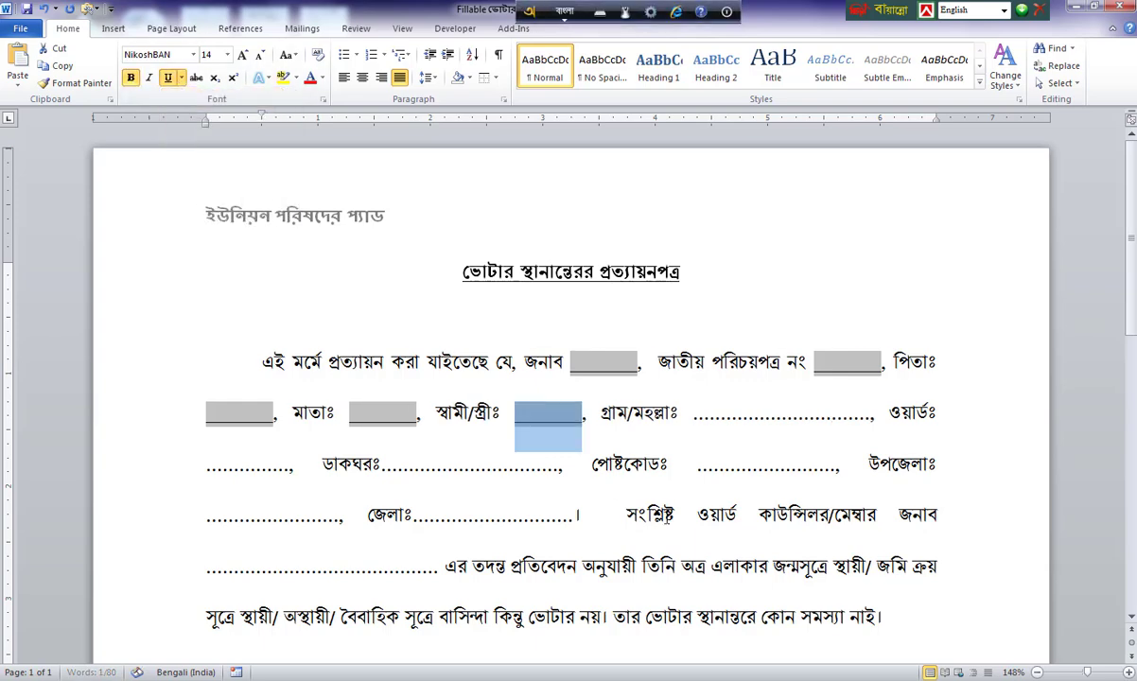
Replace the গ্রাম/মহল্লাঃ blank with a bold, underlined text form field.
click(744, 421)
mouse_move(696, 423)
mouse_down()
mouse_move(869, 412)
mouse_move(697, 416)
mouse_up()
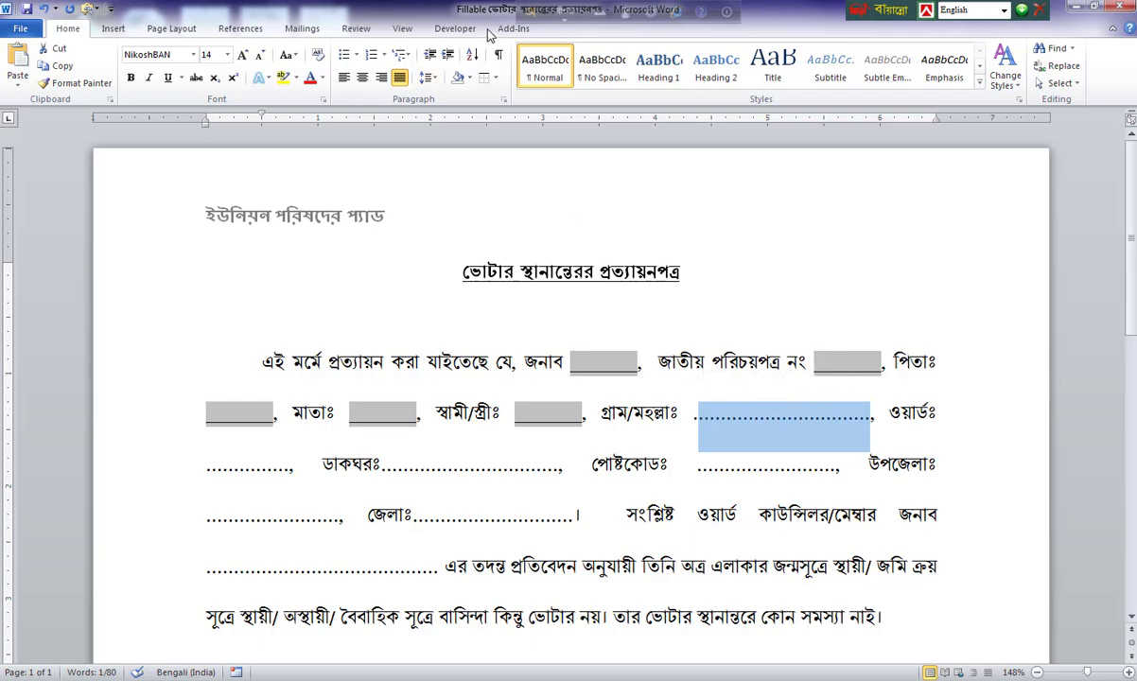
click(454, 28)
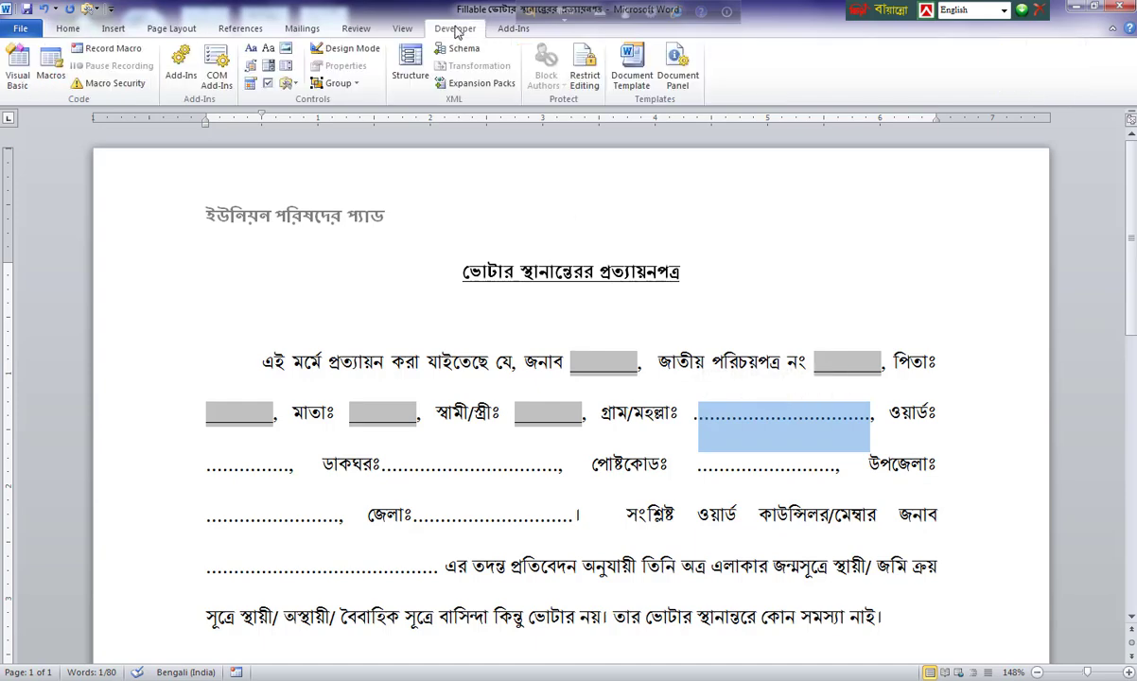
click(286, 84)
click(292, 124)
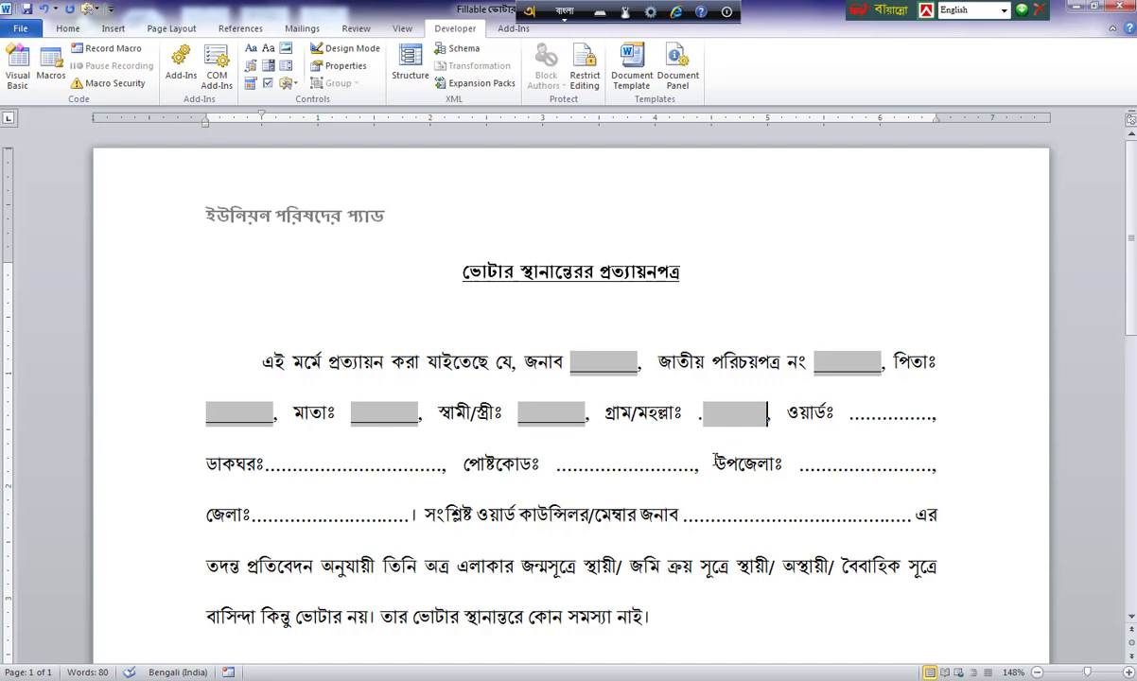
click(743, 422)
click(66, 29)
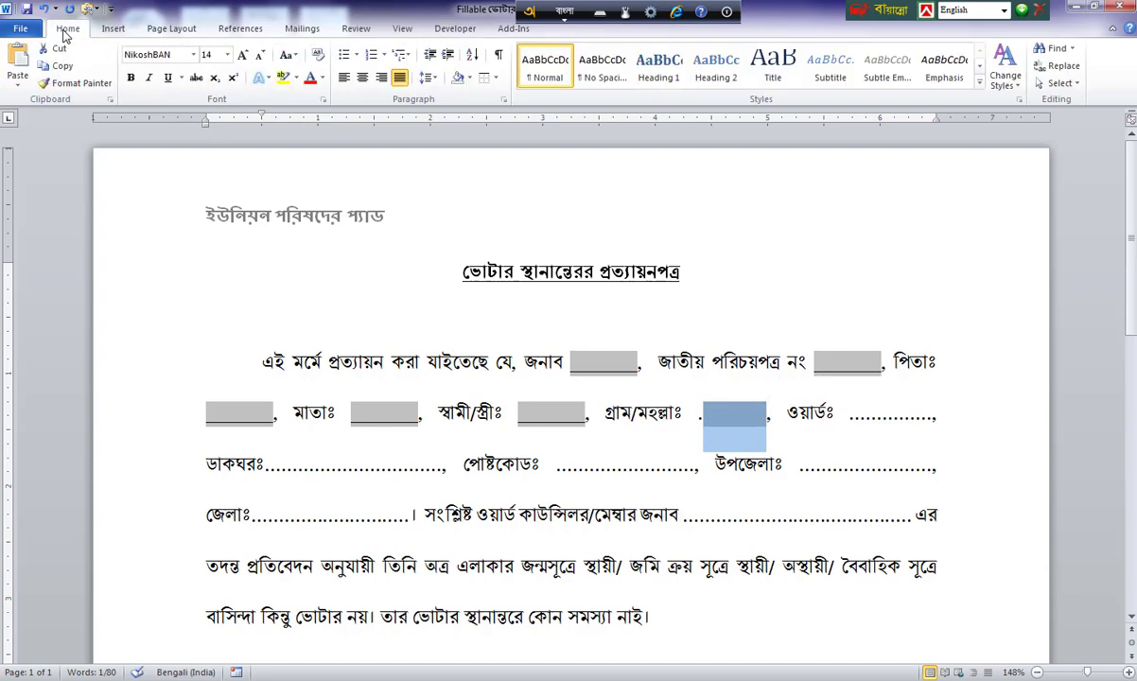
click(130, 78)
click(168, 77)
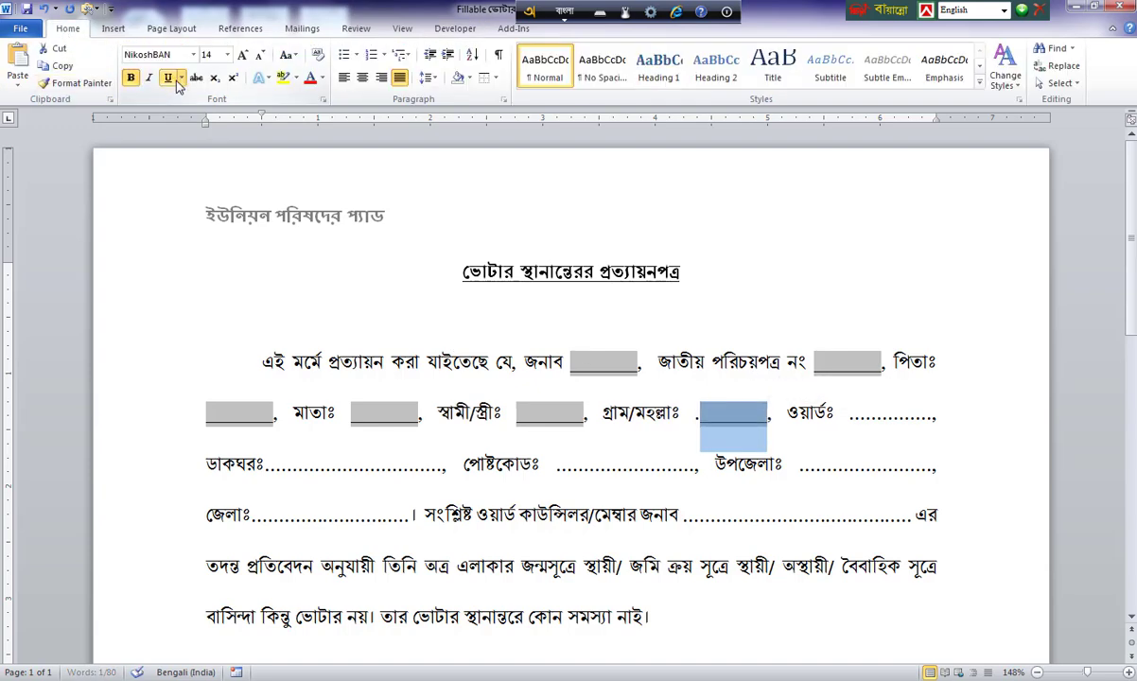
click(890, 417)
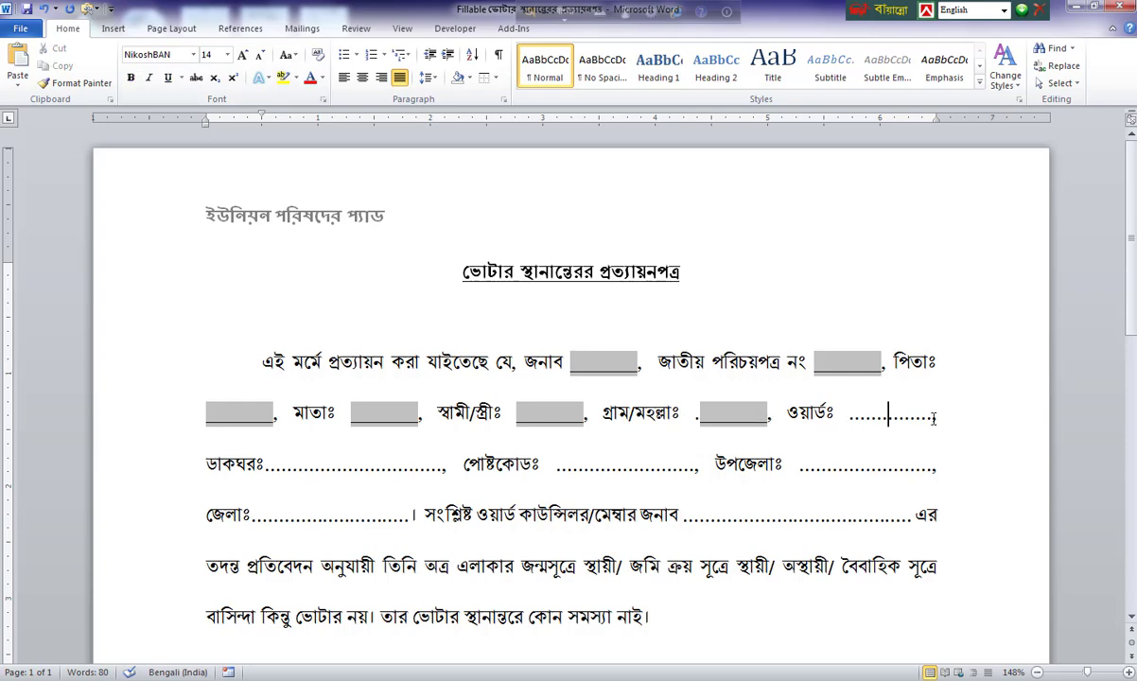
Replace the dotted blank after ওয়ার্ডঃ with a bold, underlined legacy text form field.
drag(933, 419, 849, 417)
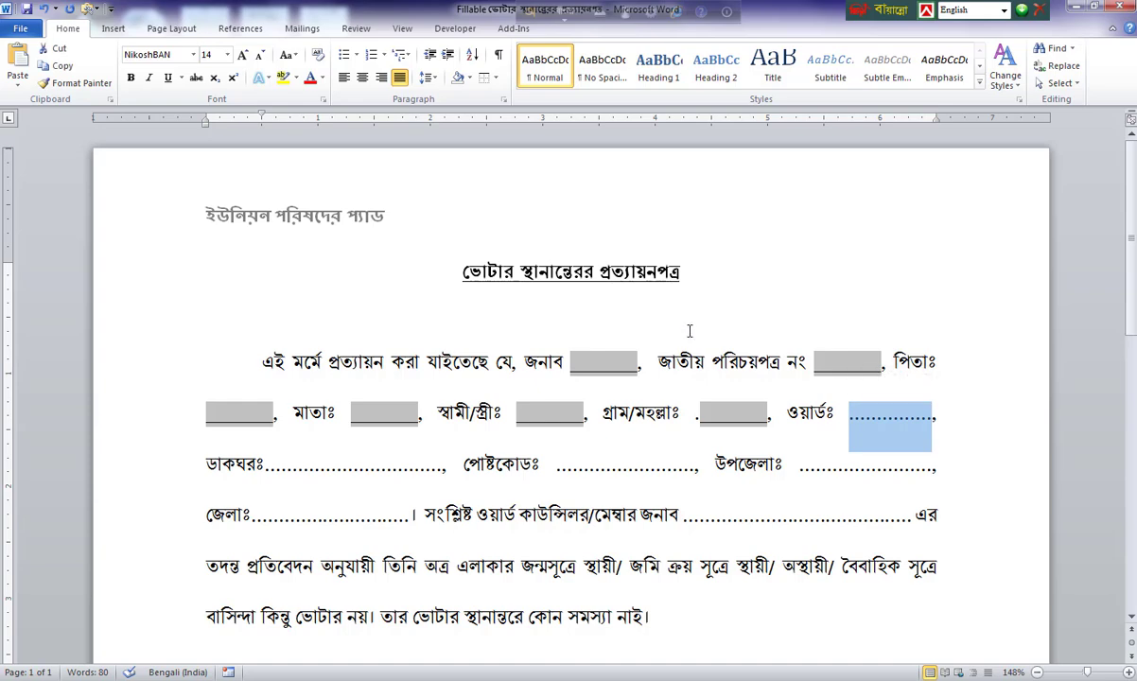
click(455, 28)
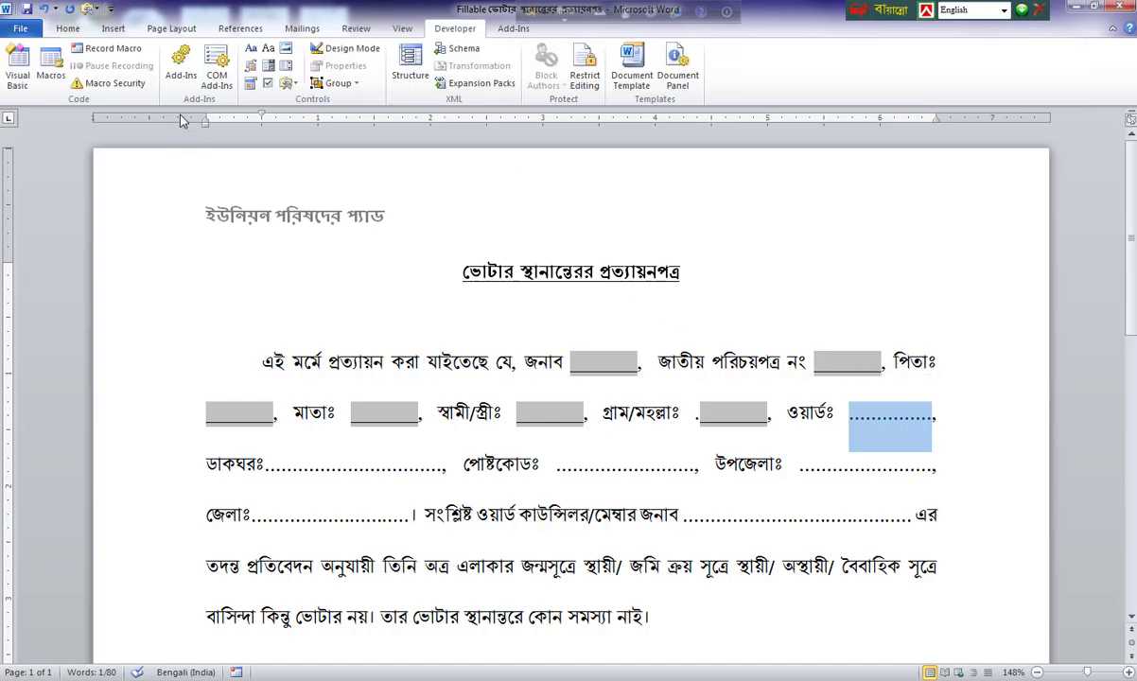
click(285, 83)
click(284, 117)
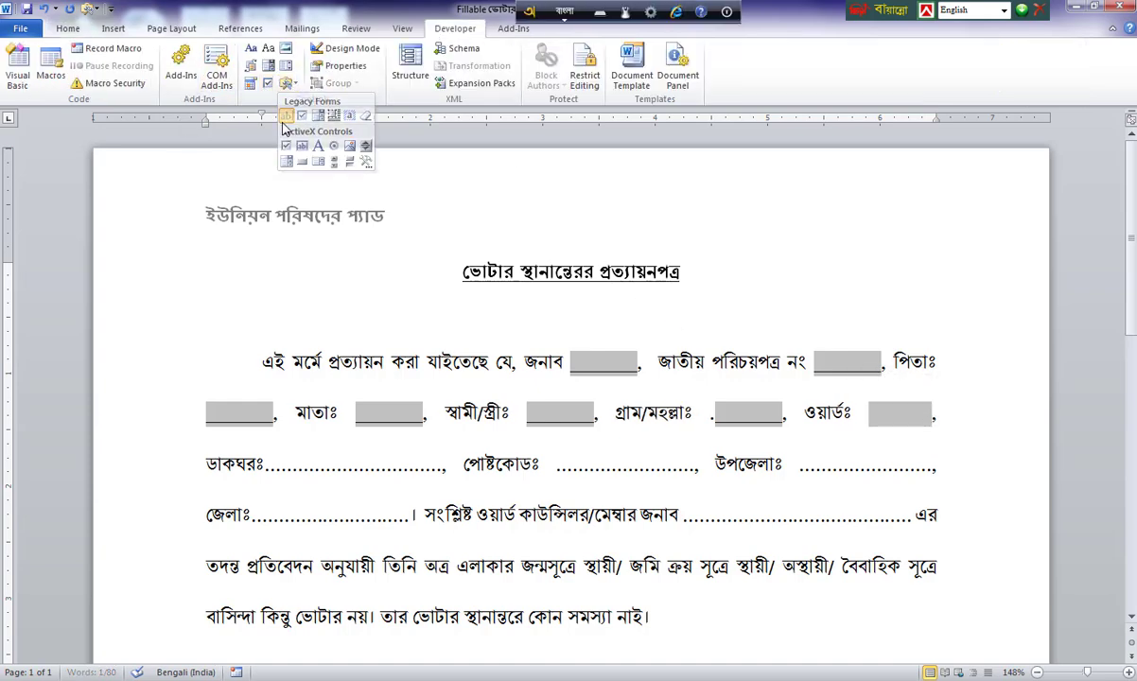
double_click(902, 412)
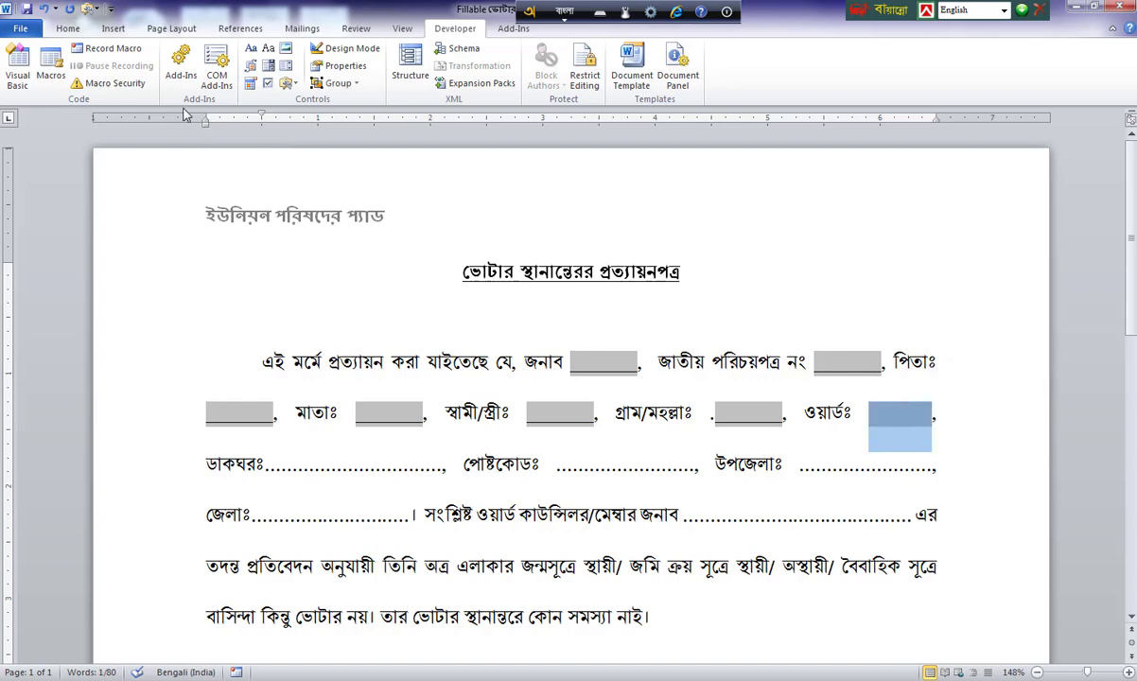
click(68, 28)
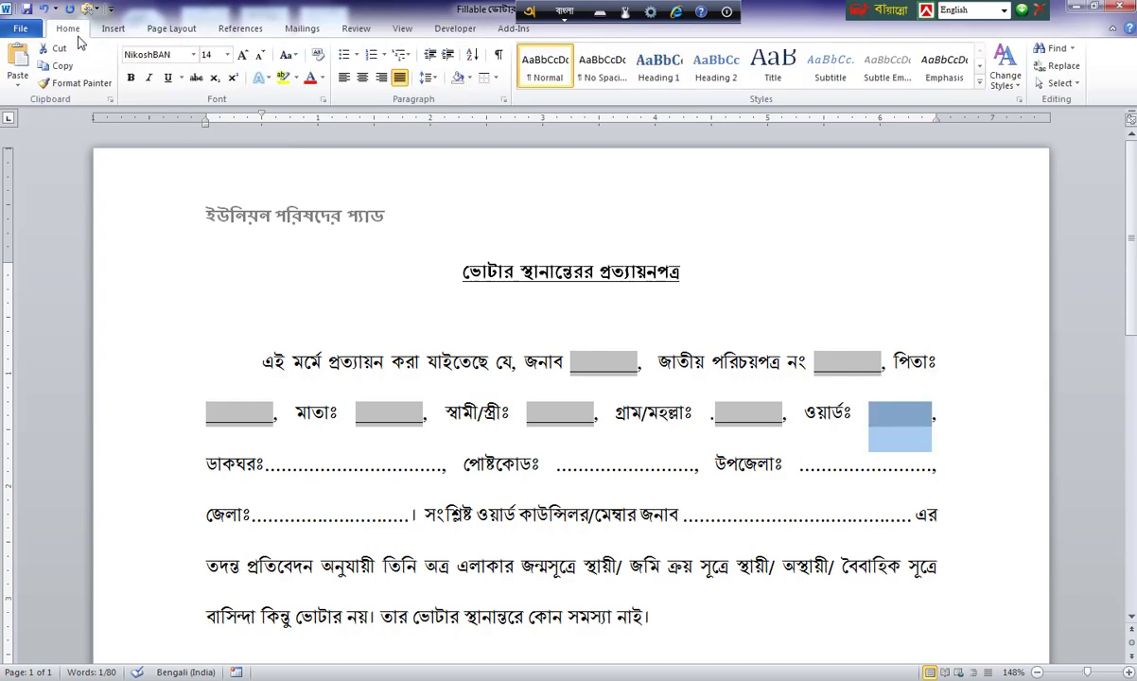
click(131, 77)
click(168, 78)
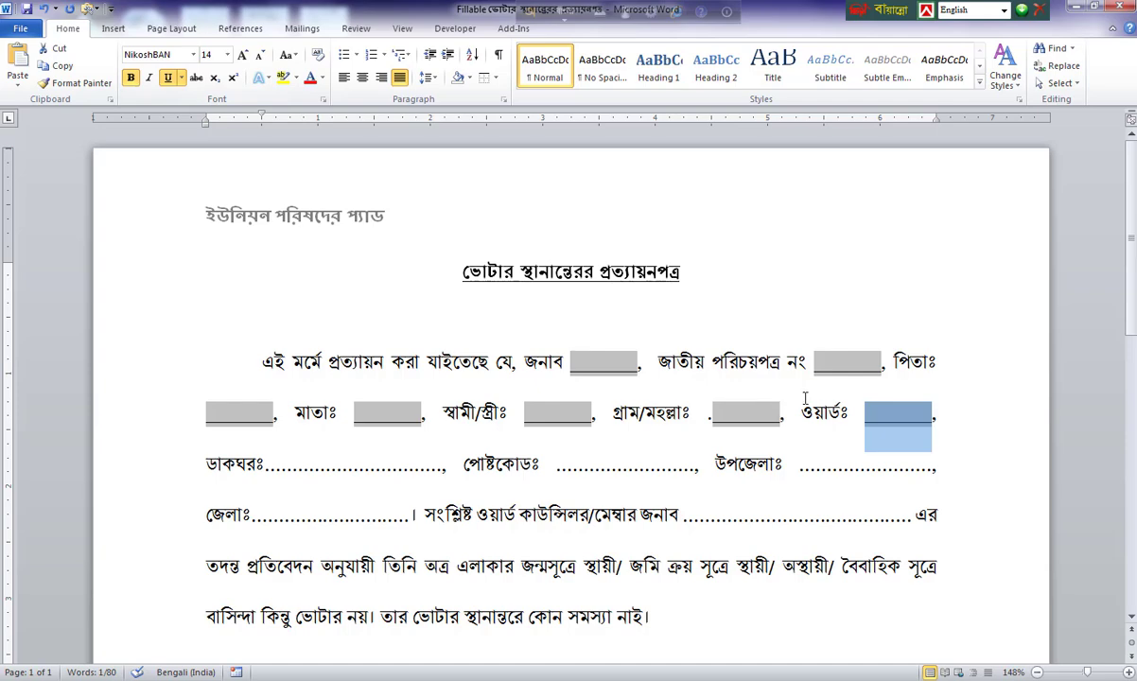
Set the ward field to Number type with maximum length 2, then select the ডাকঘরঃ blank.
double_click(899, 420)
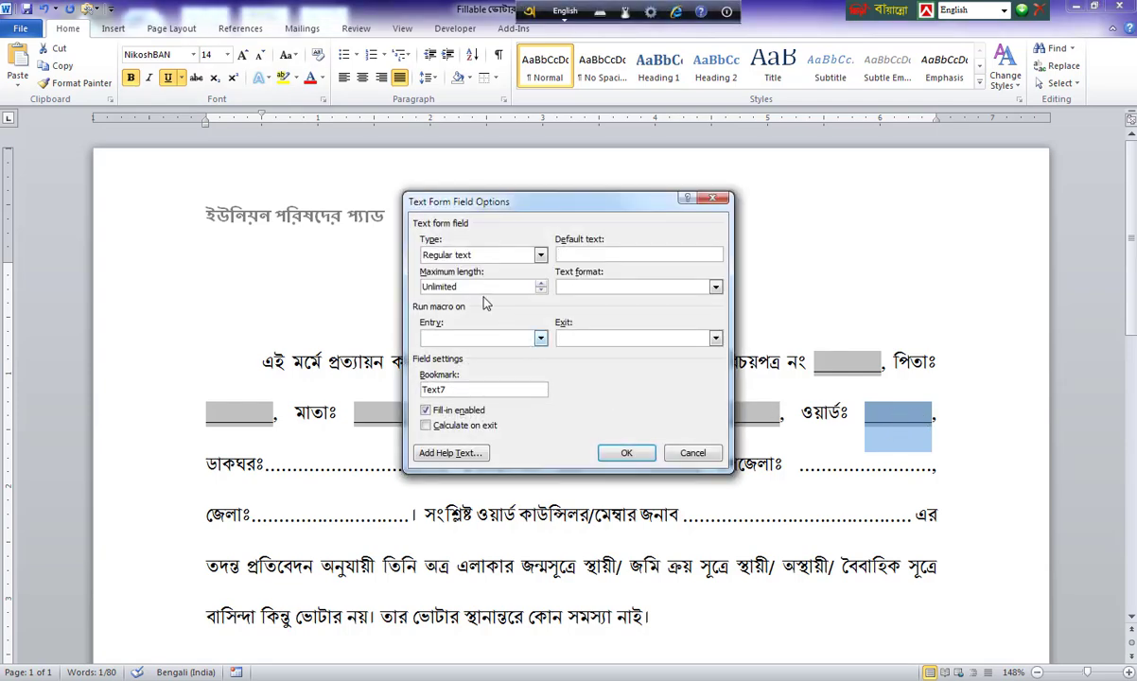
click(473, 255)
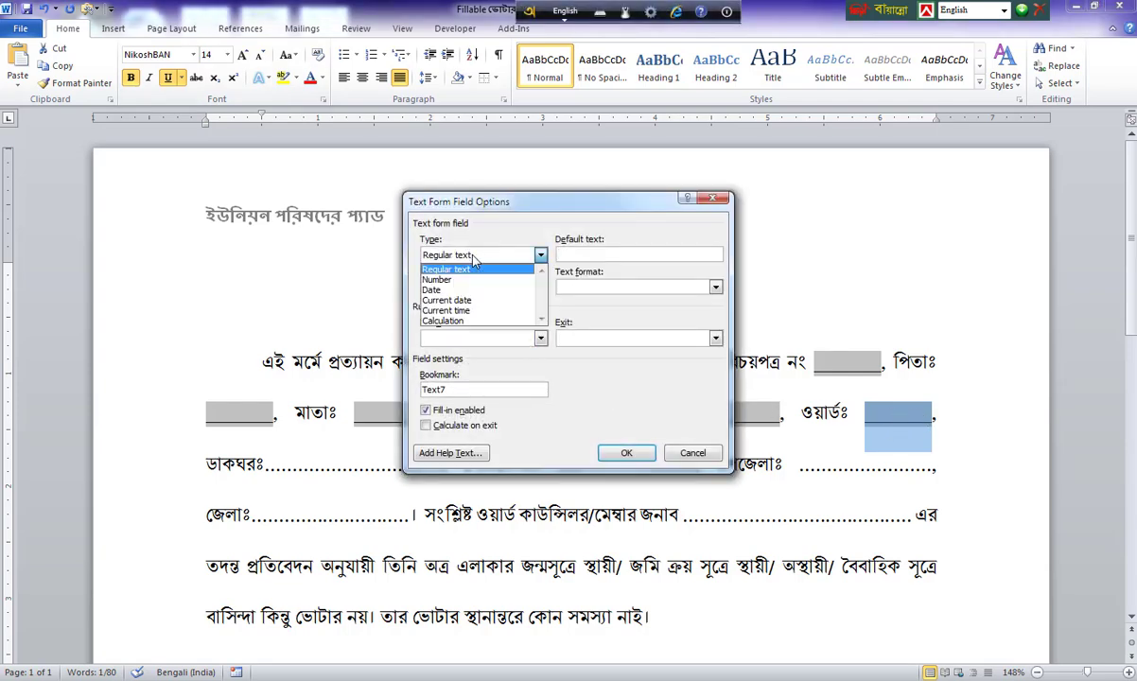
click(440, 285)
drag(465, 285, 368, 297)
text(2)
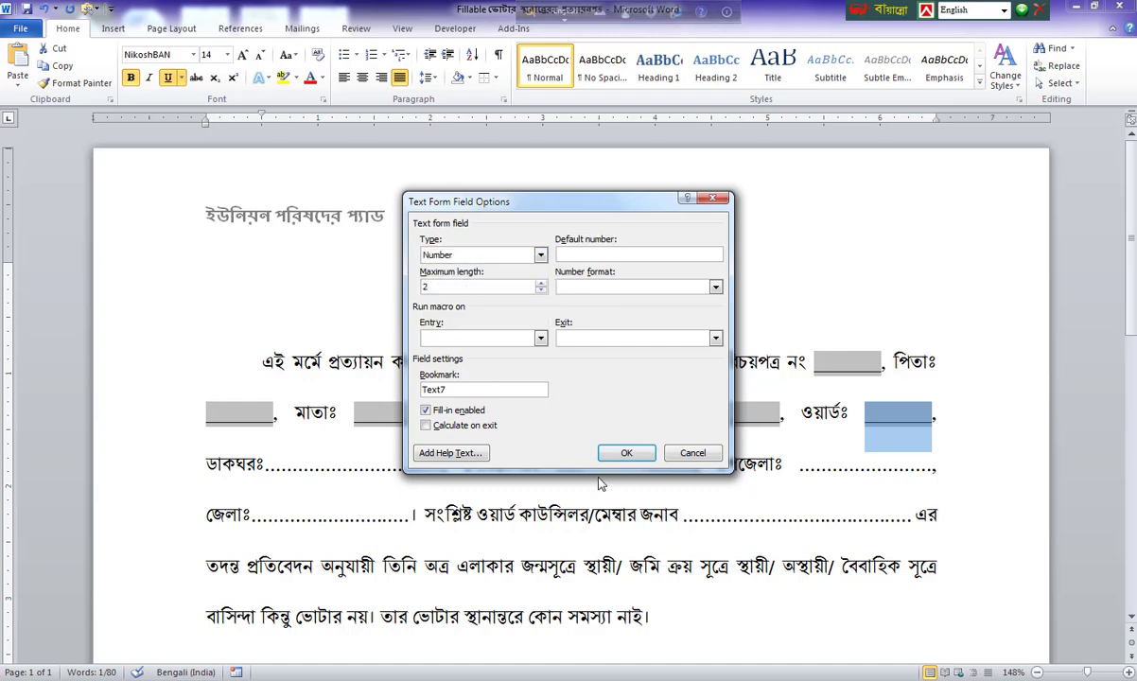
click(626, 453)
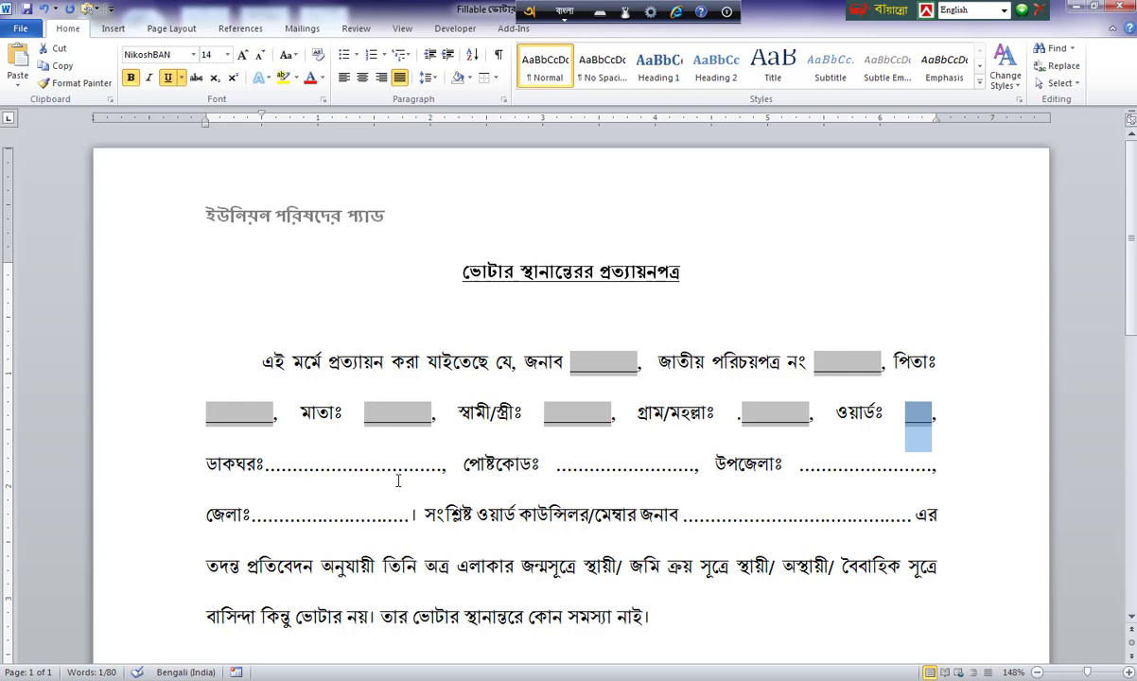
click(397, 478)
drag(443, 470, 263, 470)
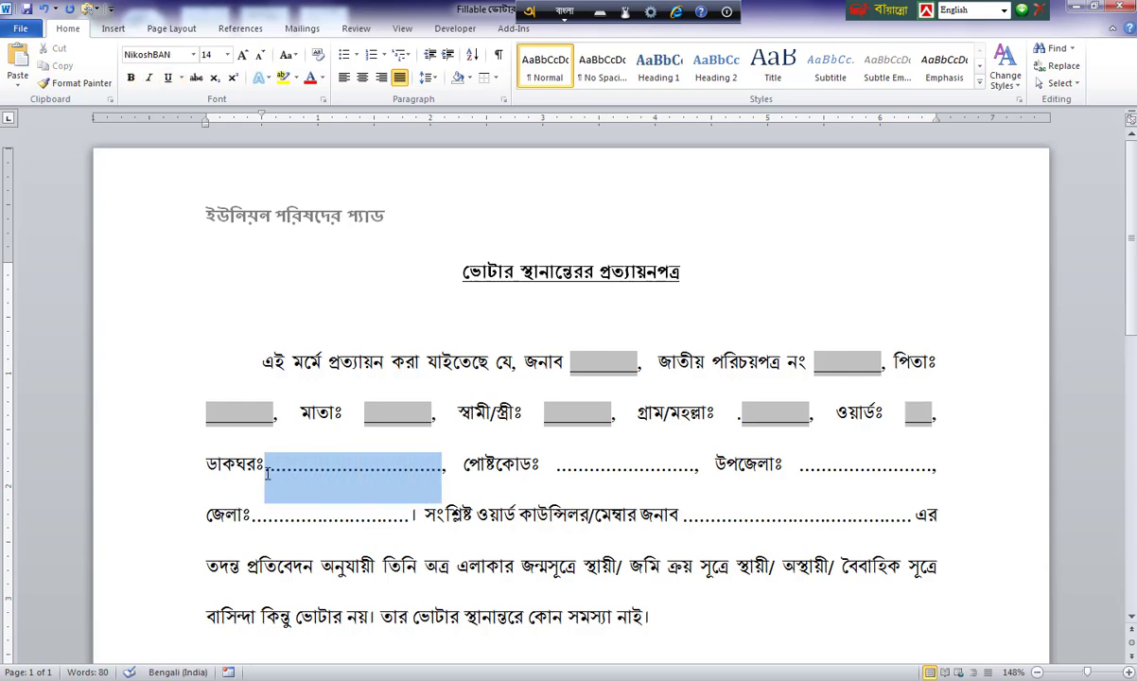
Turn the blank after ডাকঘরঃ into a bold, underlined text form field.
click(455, 29)
click(293, 84)
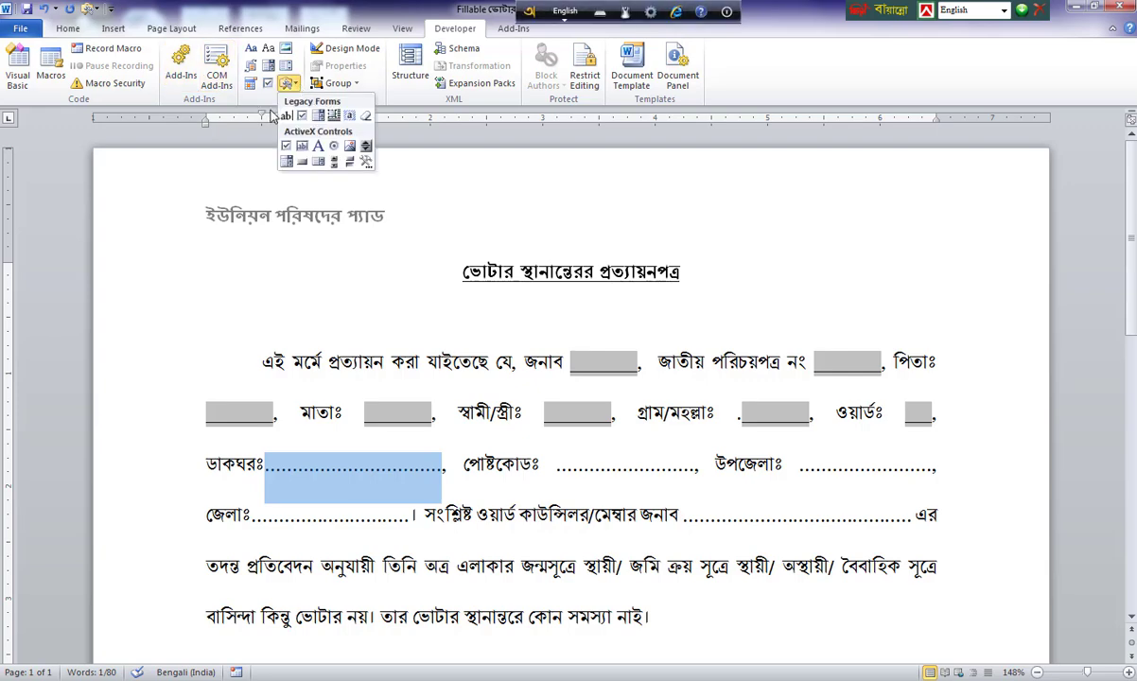
click(285, 115)
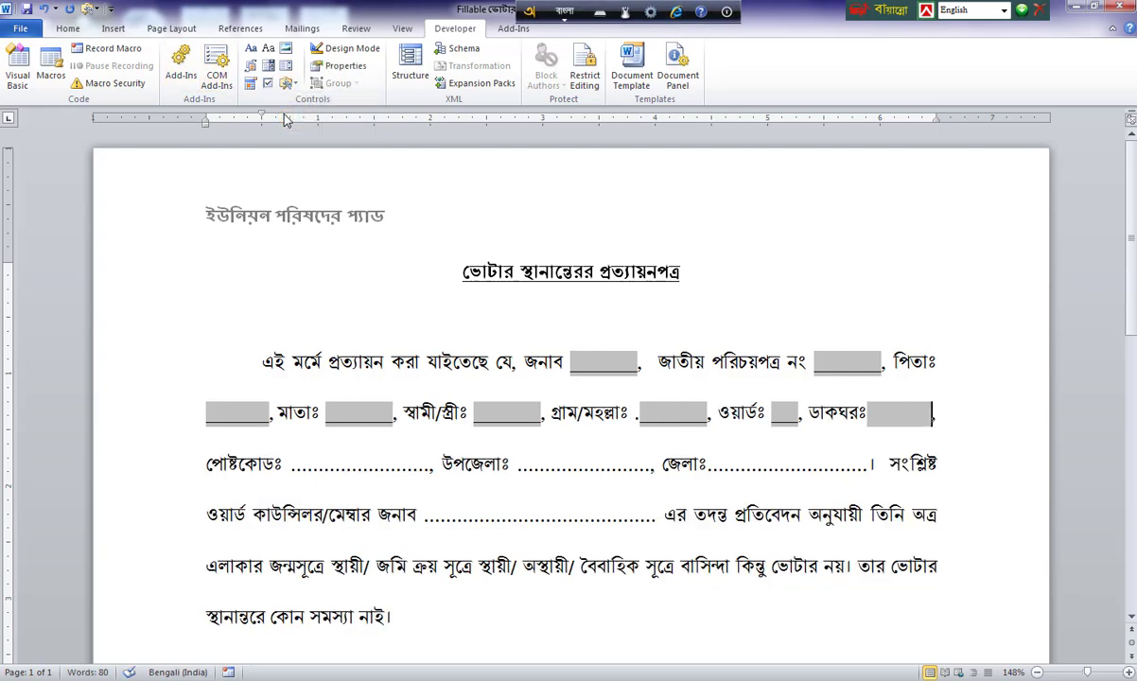
click(67, 28)
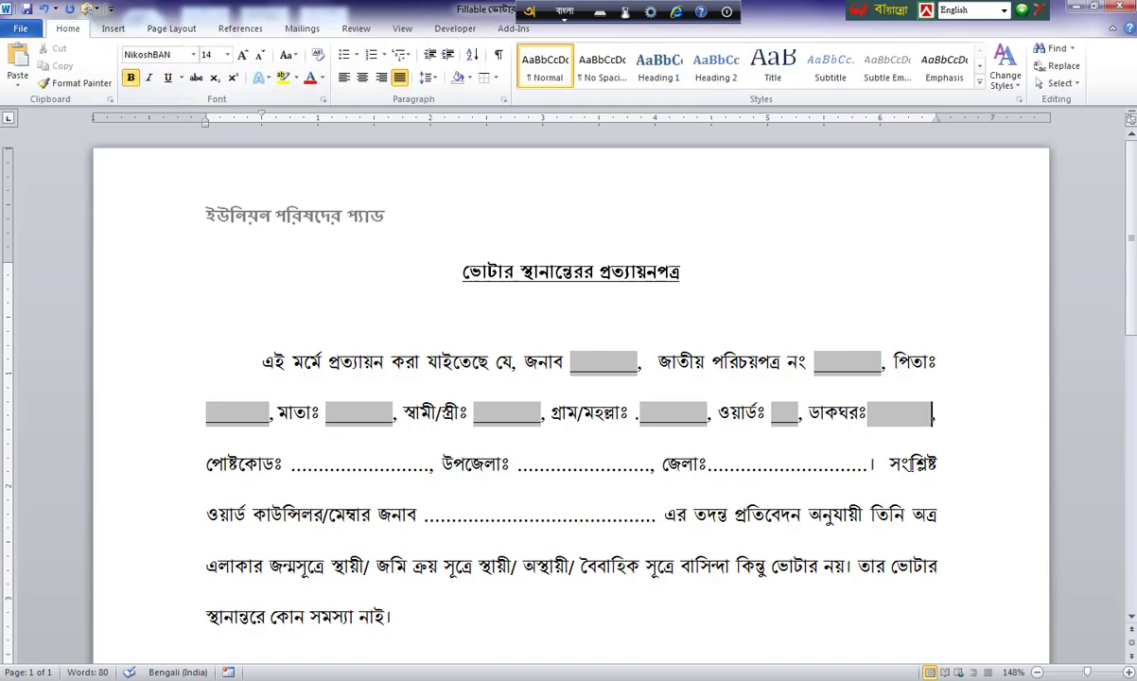
click(890, 414)
click(134, 82)
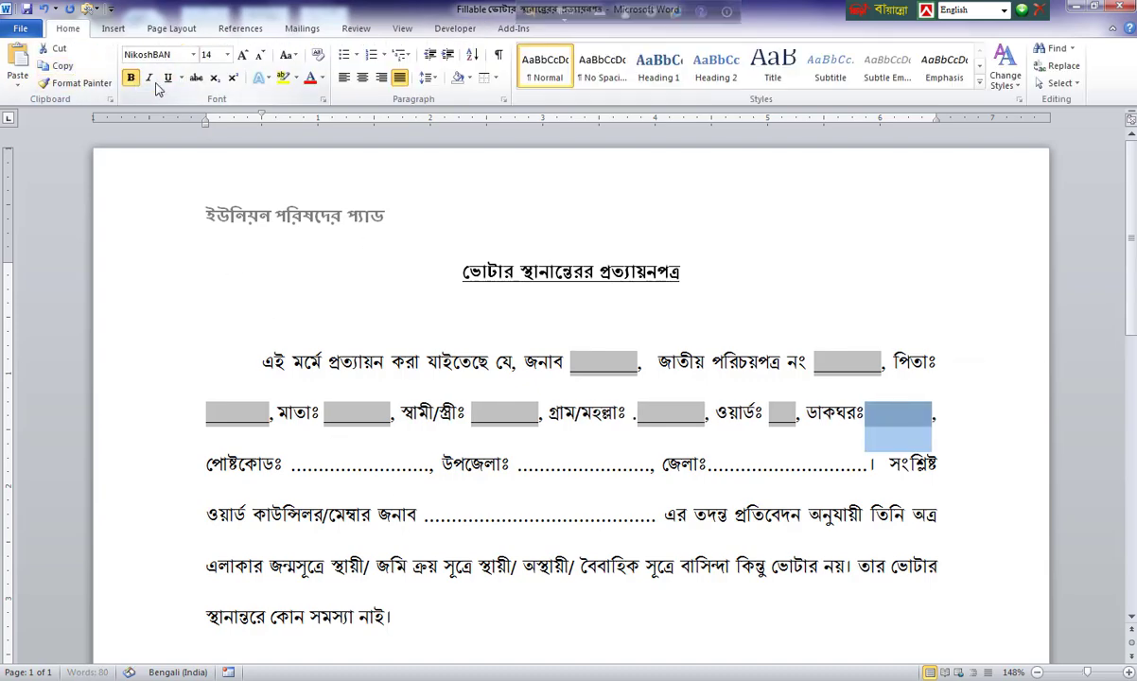
click(168, 78)
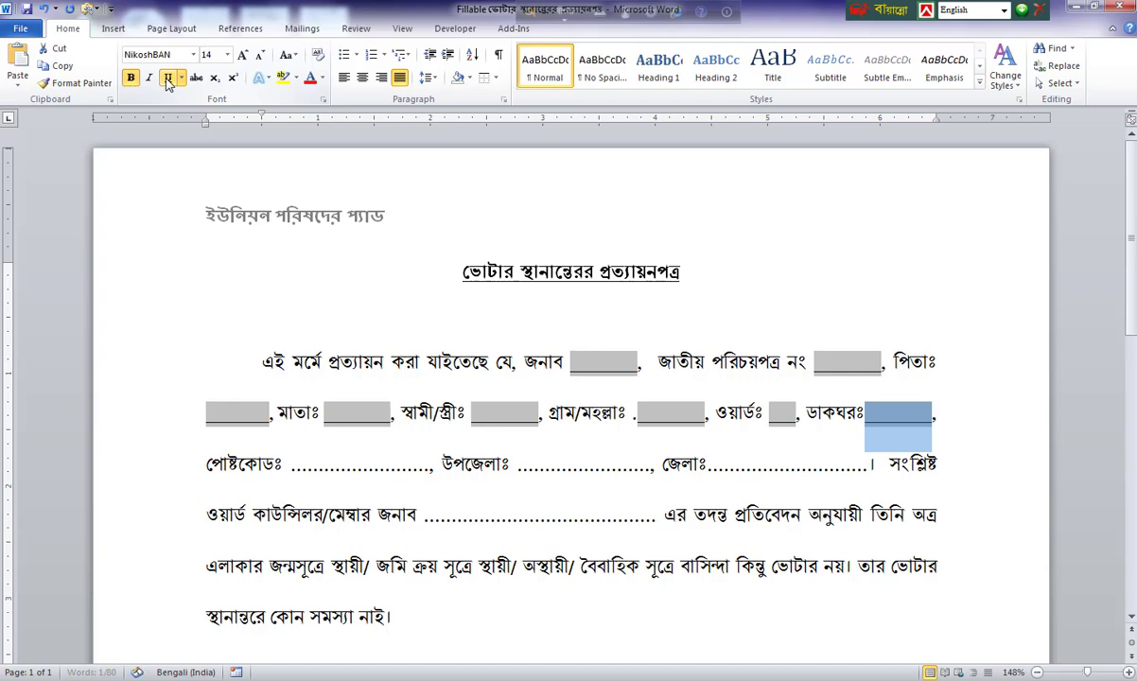
click(319, 473)
Replace the পোষ্টকোডঃ blank with a text form field of Number type, maximum length 4.
drag(428, 470, 293, 470)
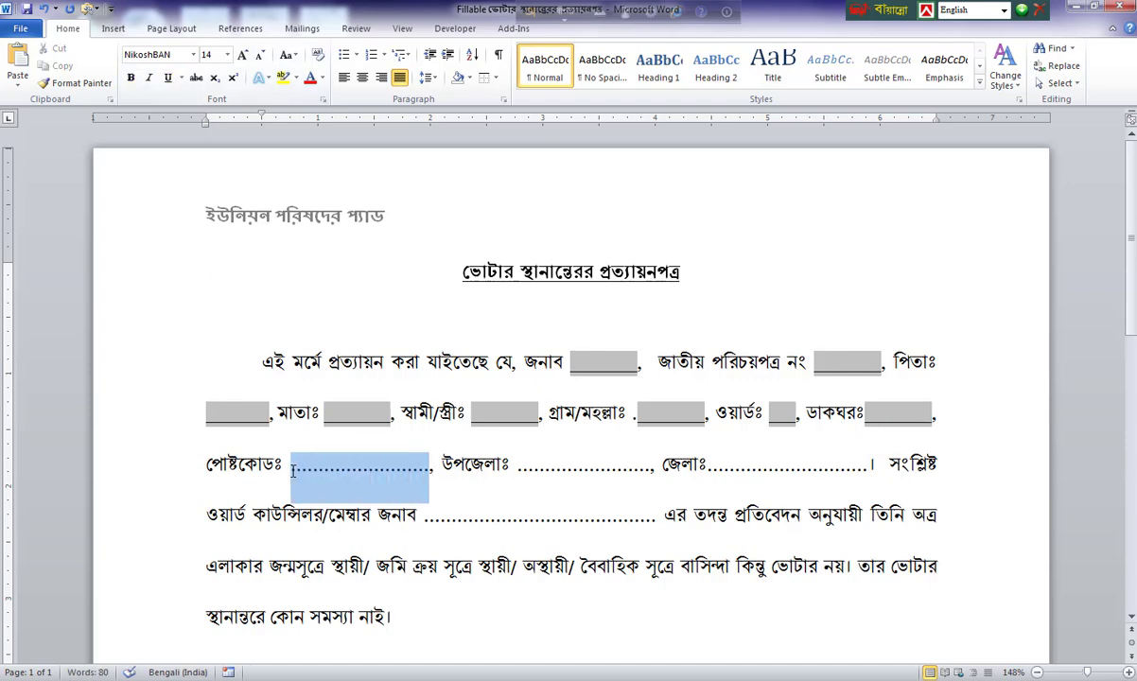
click(455, 28)
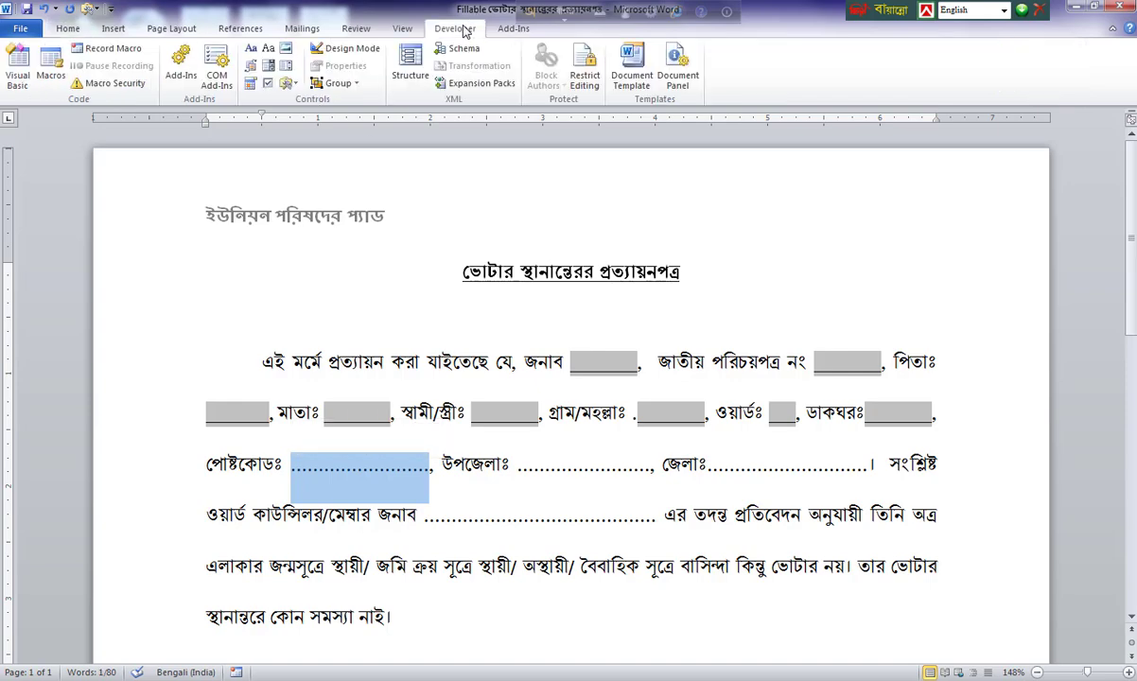
click(287, 84)
click(290, 137)
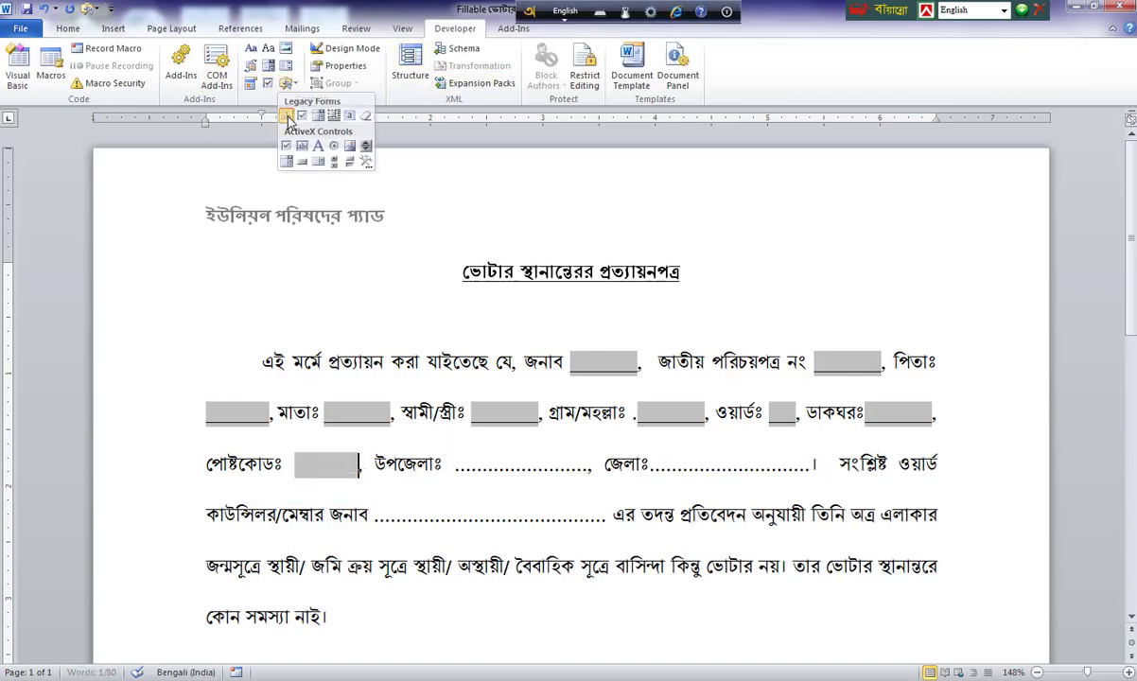
double_click(330, 465)
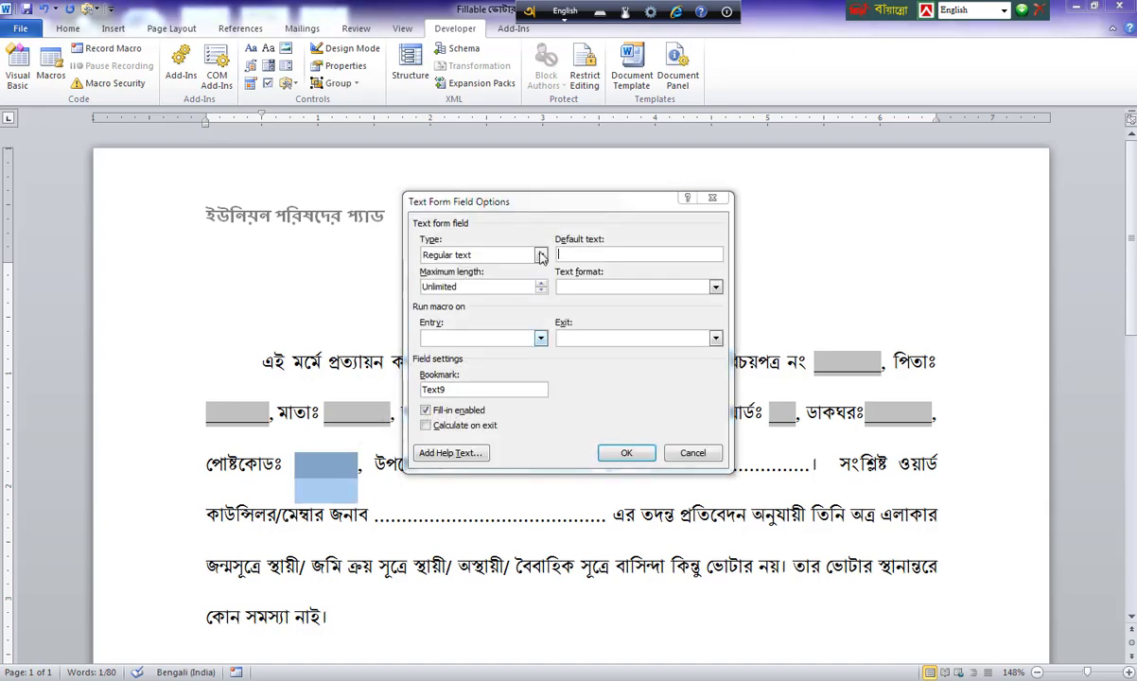
click(540, 256)
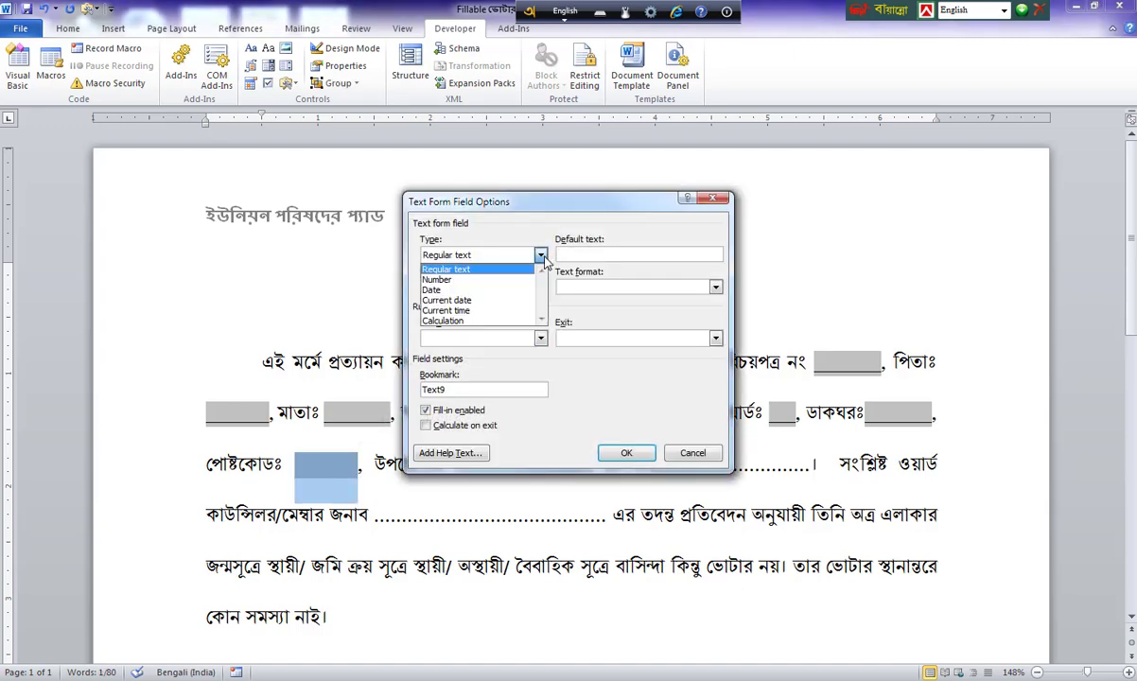
click(454, 274)
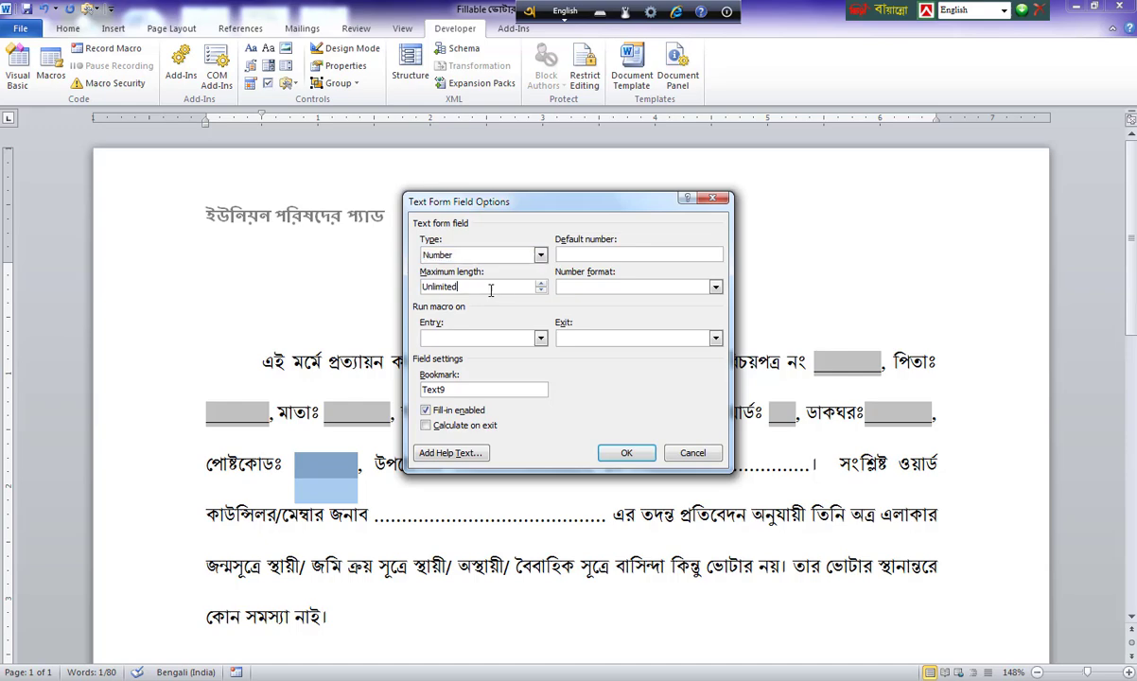
double_click(463, 286)
text(4)
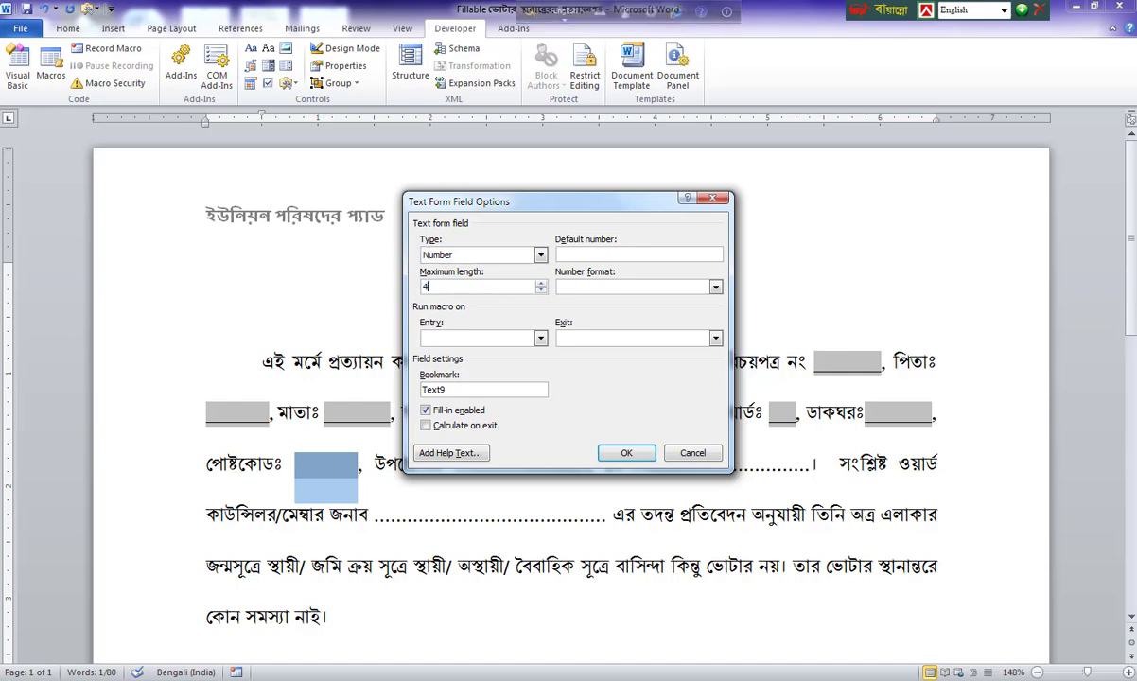
click(626, 453)
Make the postcode field bold and select the dotted blank after উপজেলাঃ.
click(67, 29)
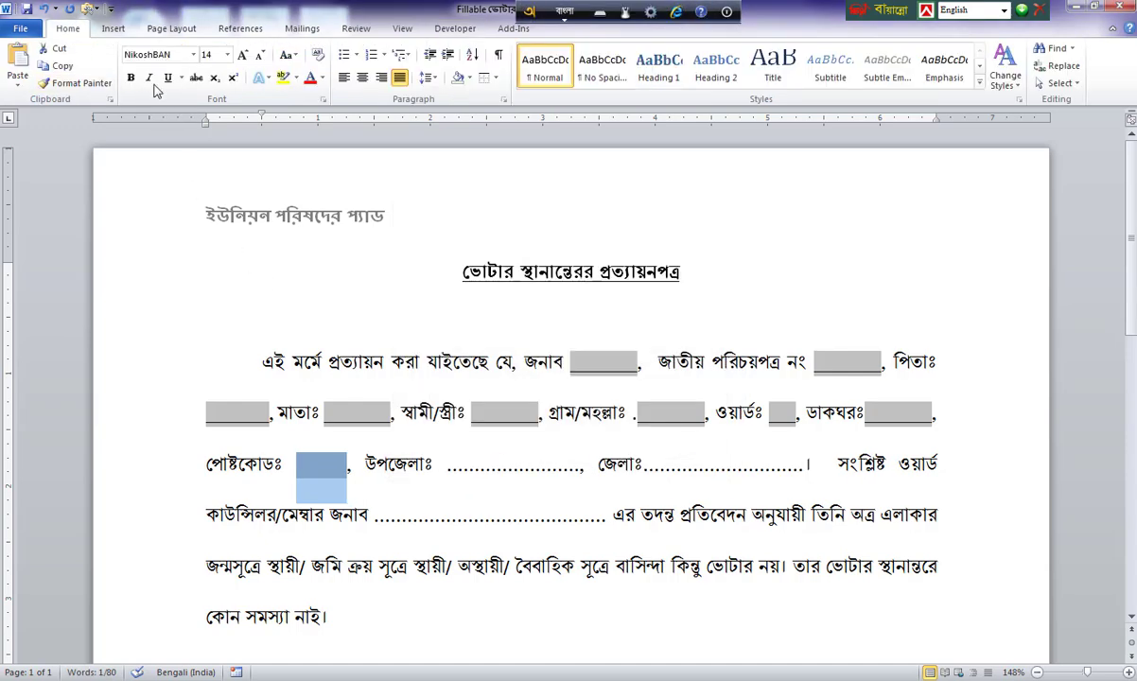
click(130, 78)
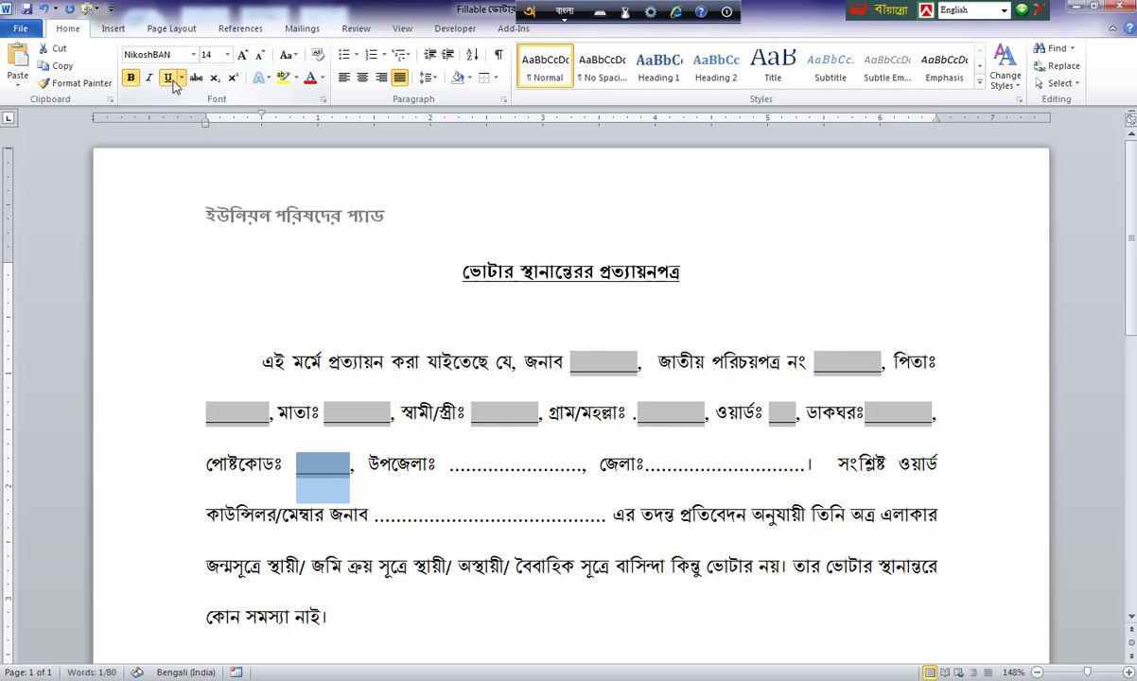
click(463, 466)
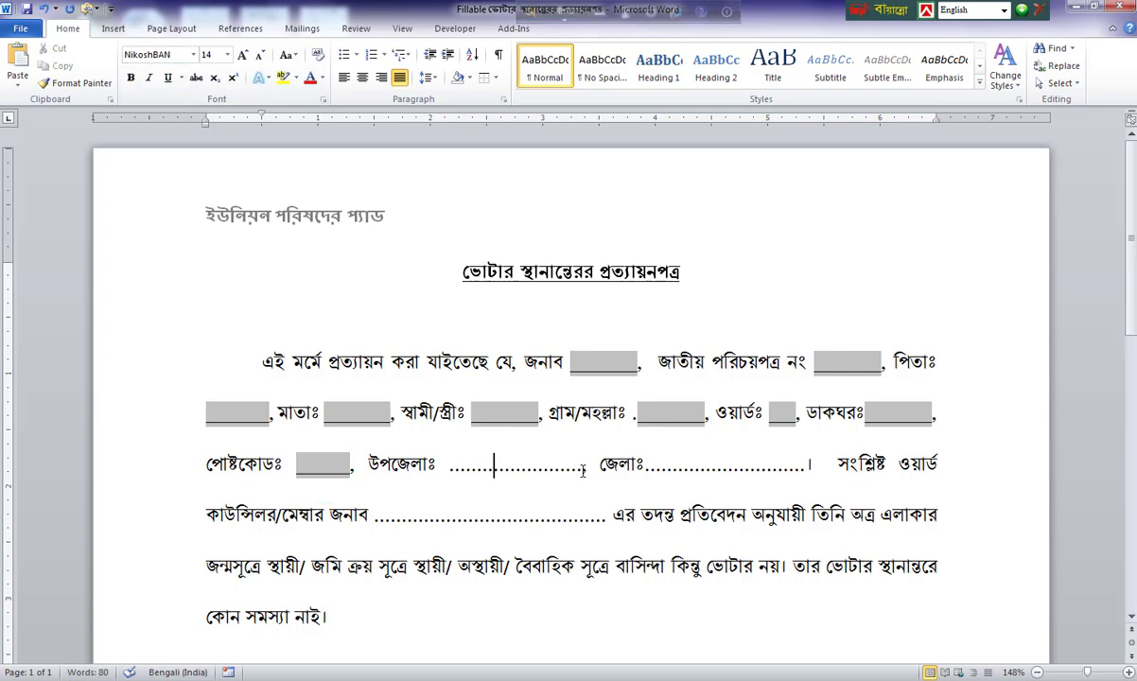
drag(545, 466, 422, 467)
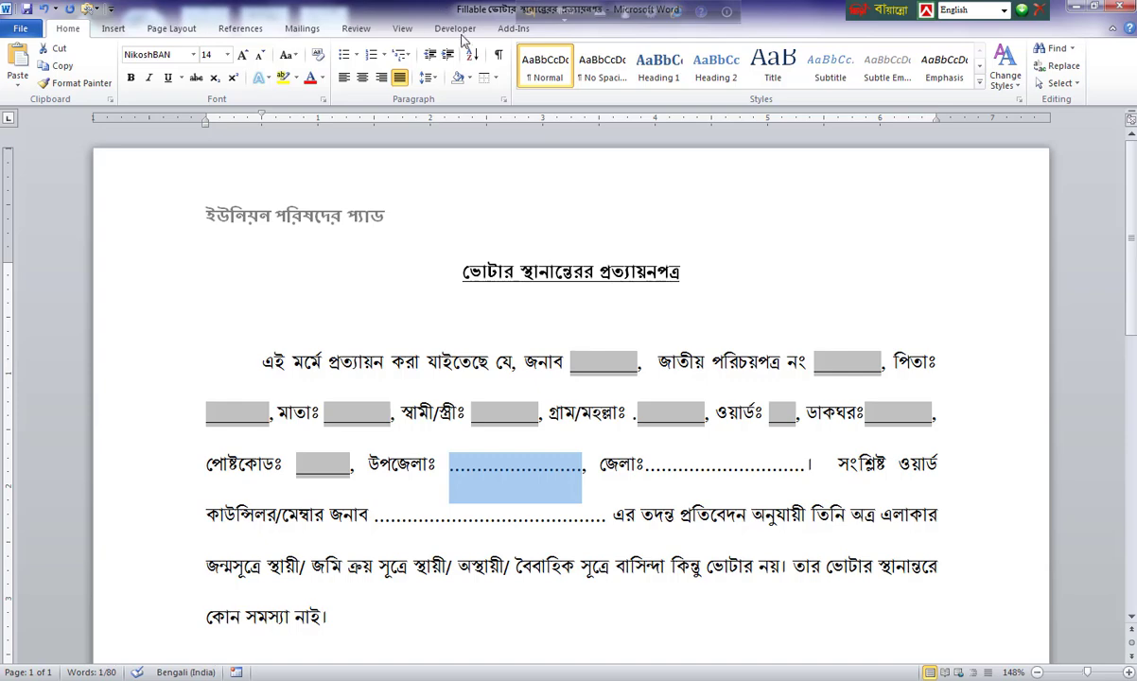
click(437, 29)
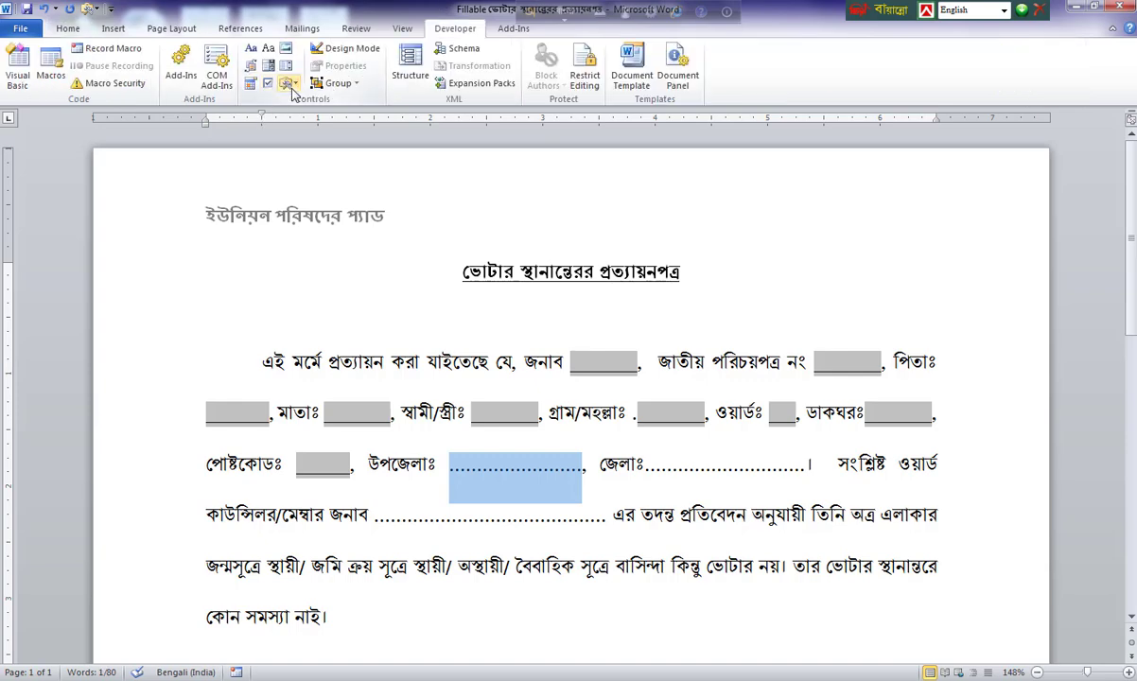
Replace the উপজেলাঃ blank with a bold, underlined text form field.
click(286, 83)
click(285, 115)
click(67, 28)
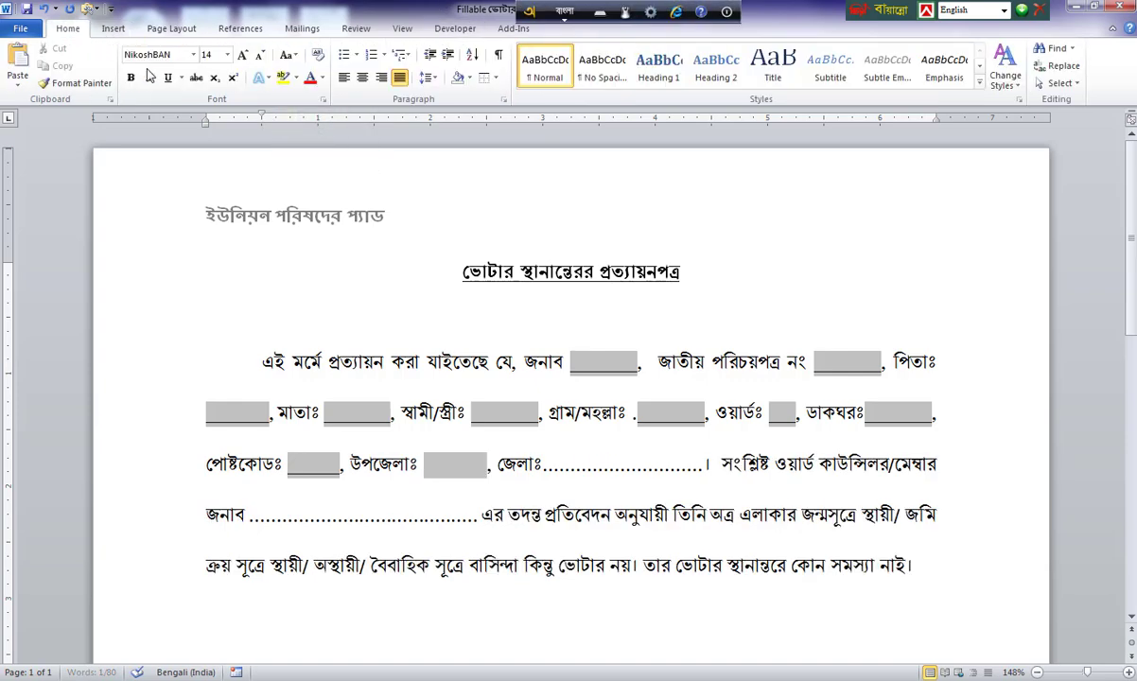
click(129, 80)
click(171, 82)
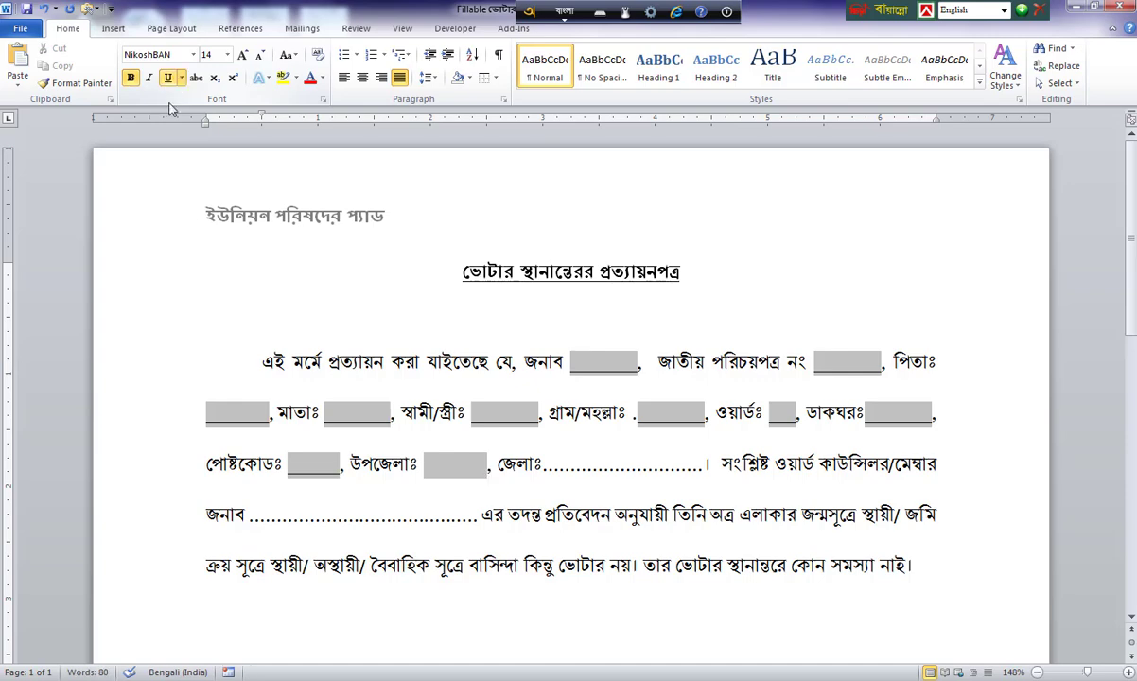
click(455, 468)
click(131, 77)
click(167, 77)
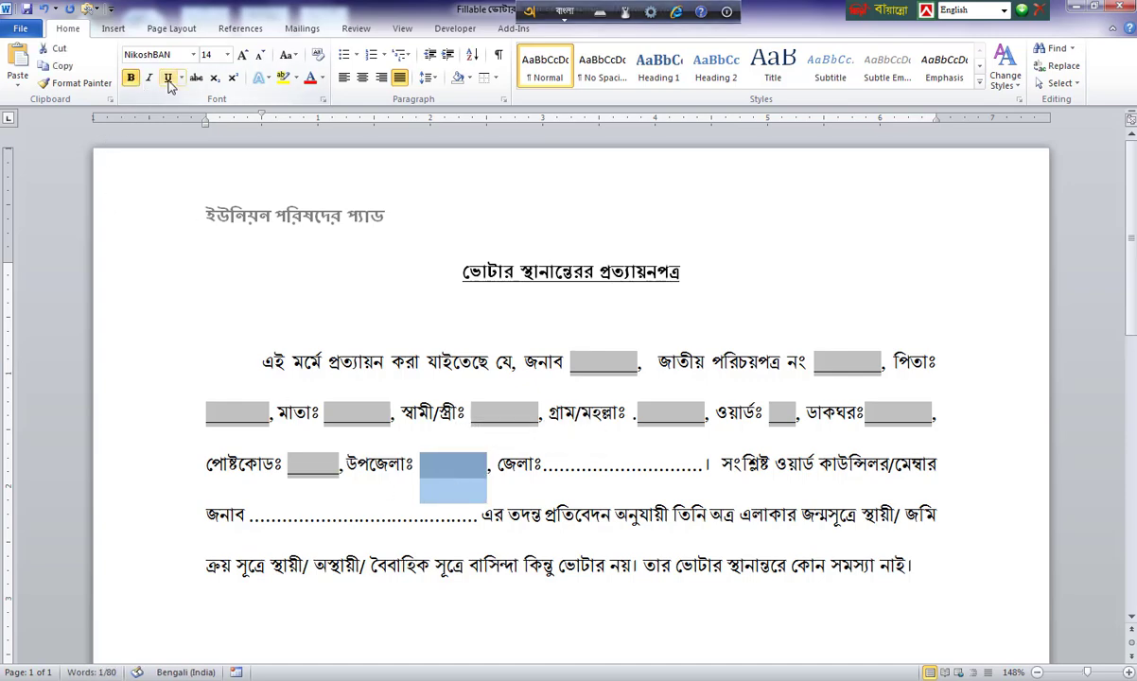
Replace the dotted blank after জেলাঃ with a text form field and make it bold.
click(632, 466)
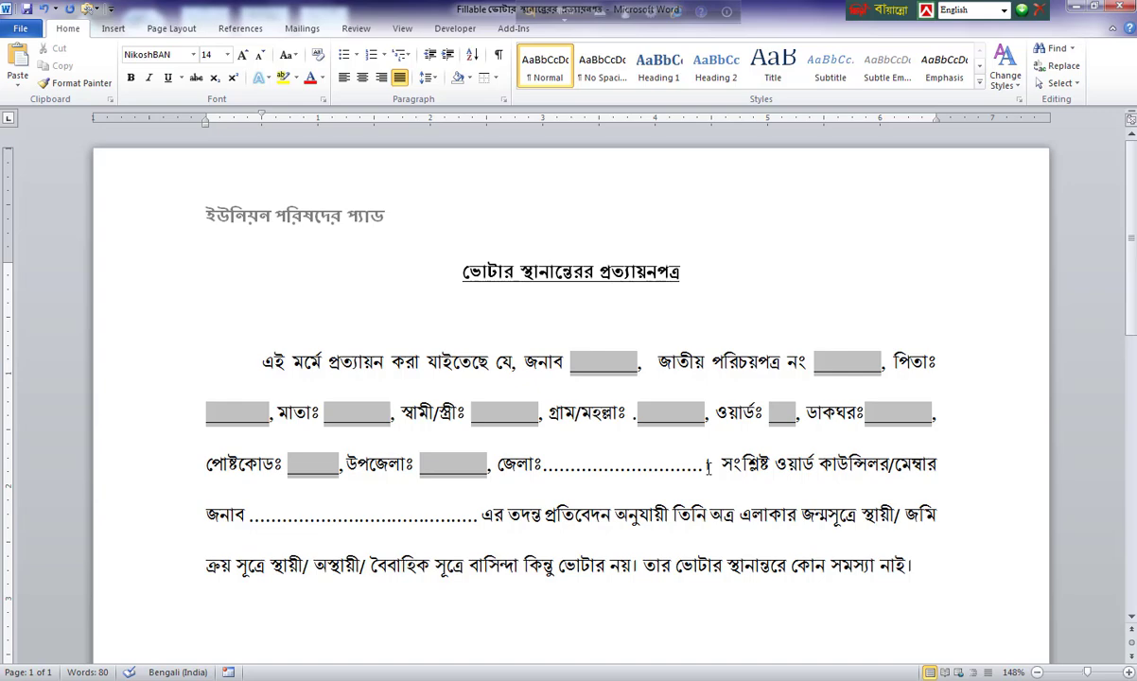
drag(704, 468, 543, 468)
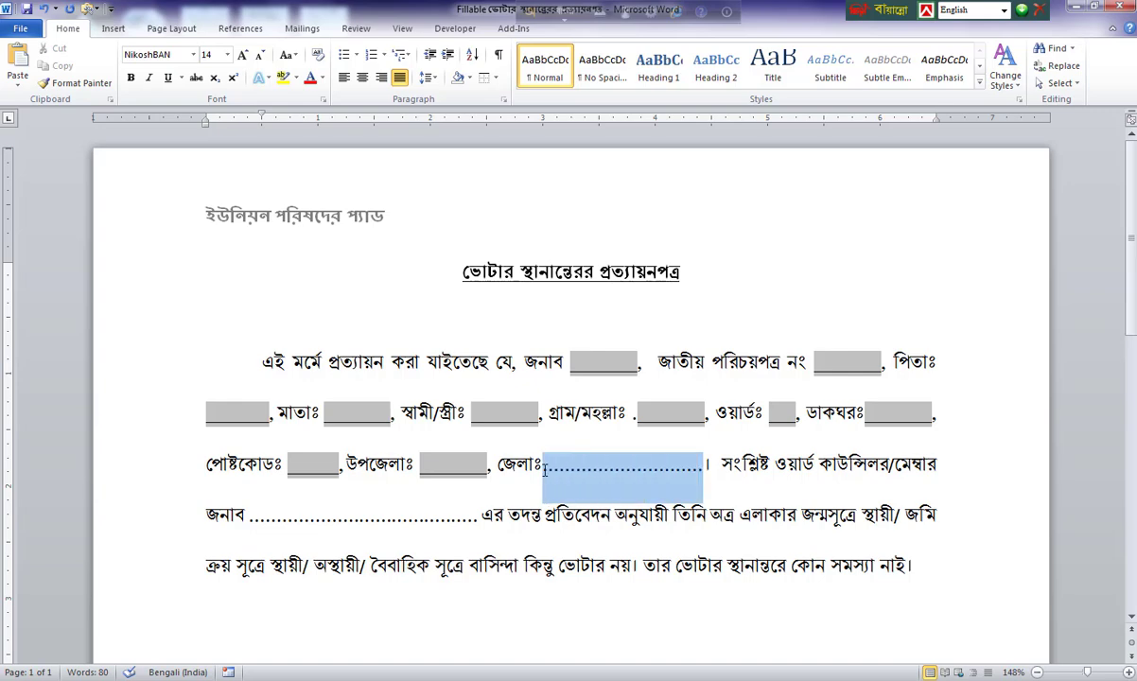
click(454, 28)
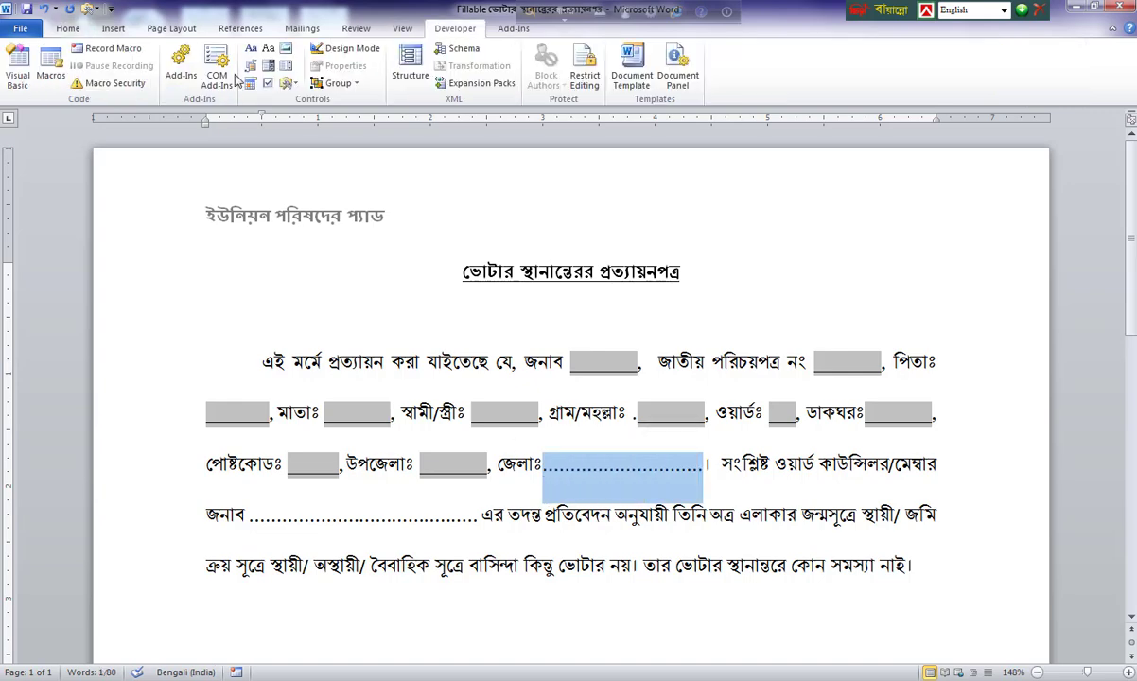
click(287, 84)
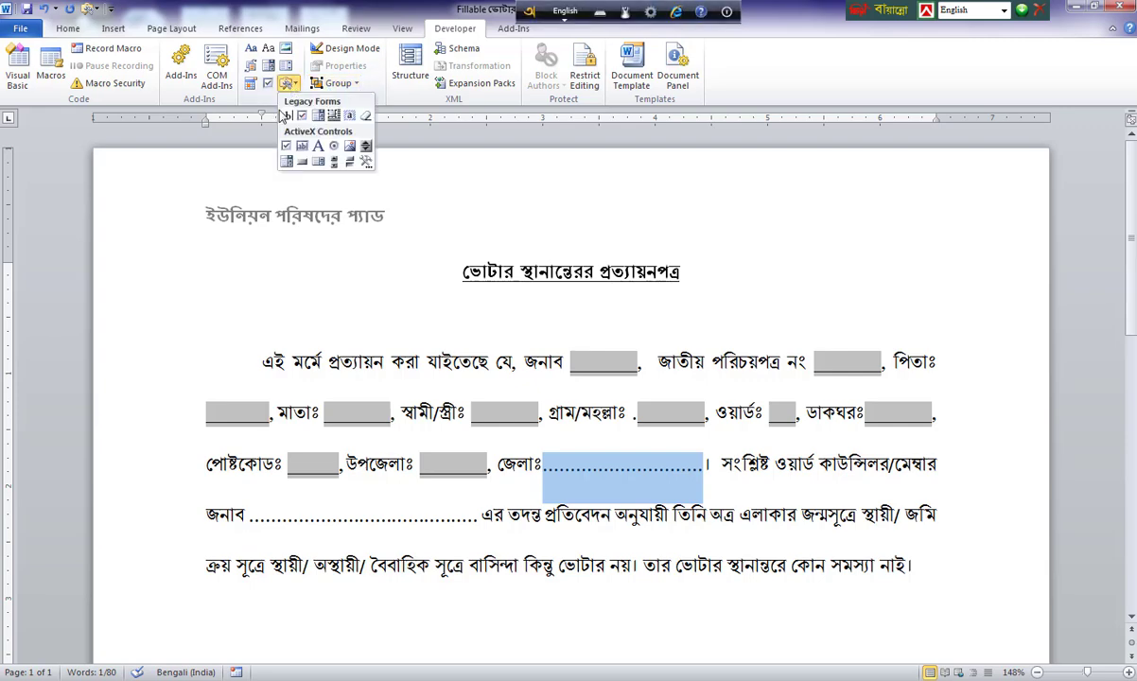
click(286, 115)
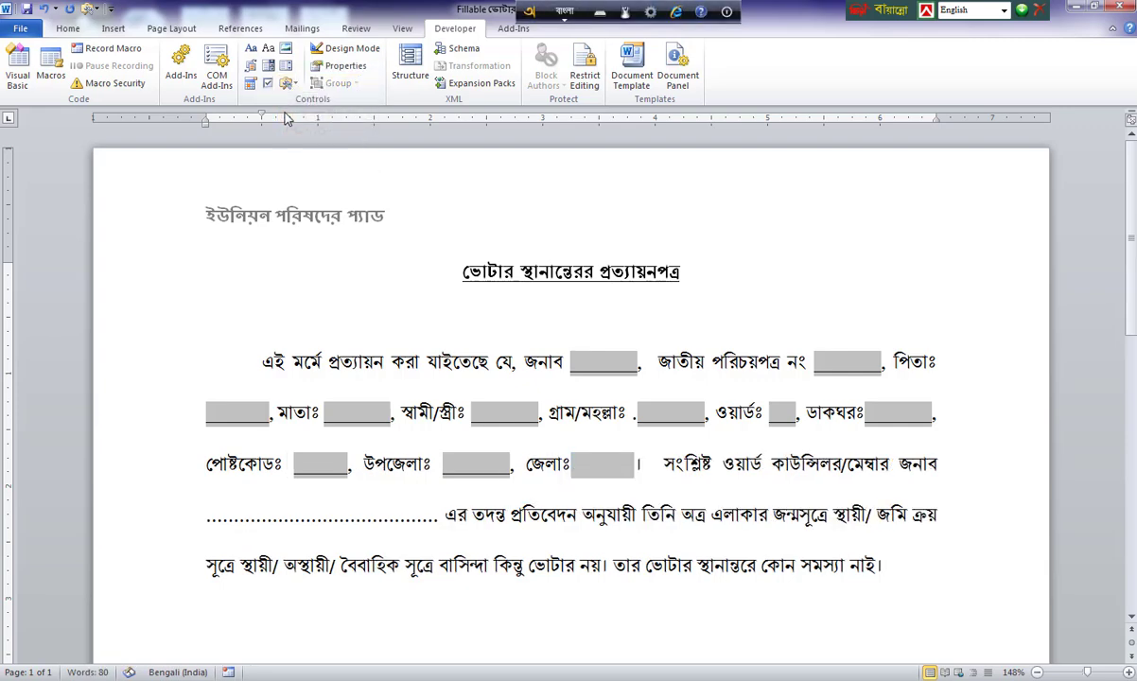
click(588, 465)
click(67, 28)
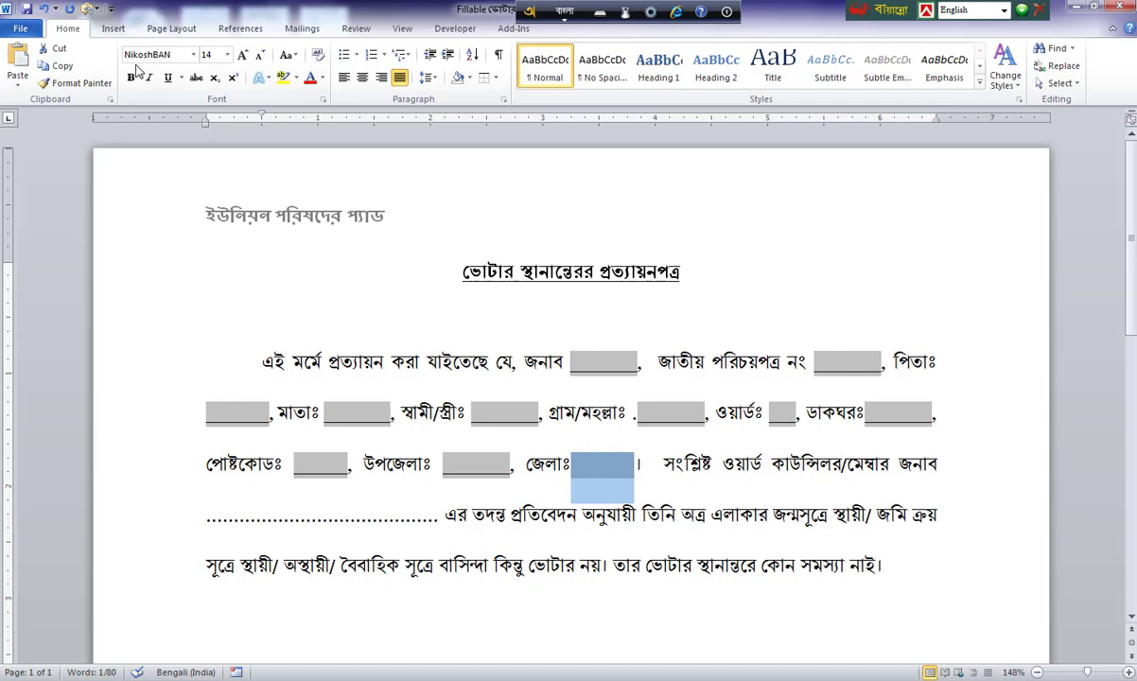
click(130, 77)
Underline the জেলাঃ field and restrict editing to Filling in forms.
click(167, 79)
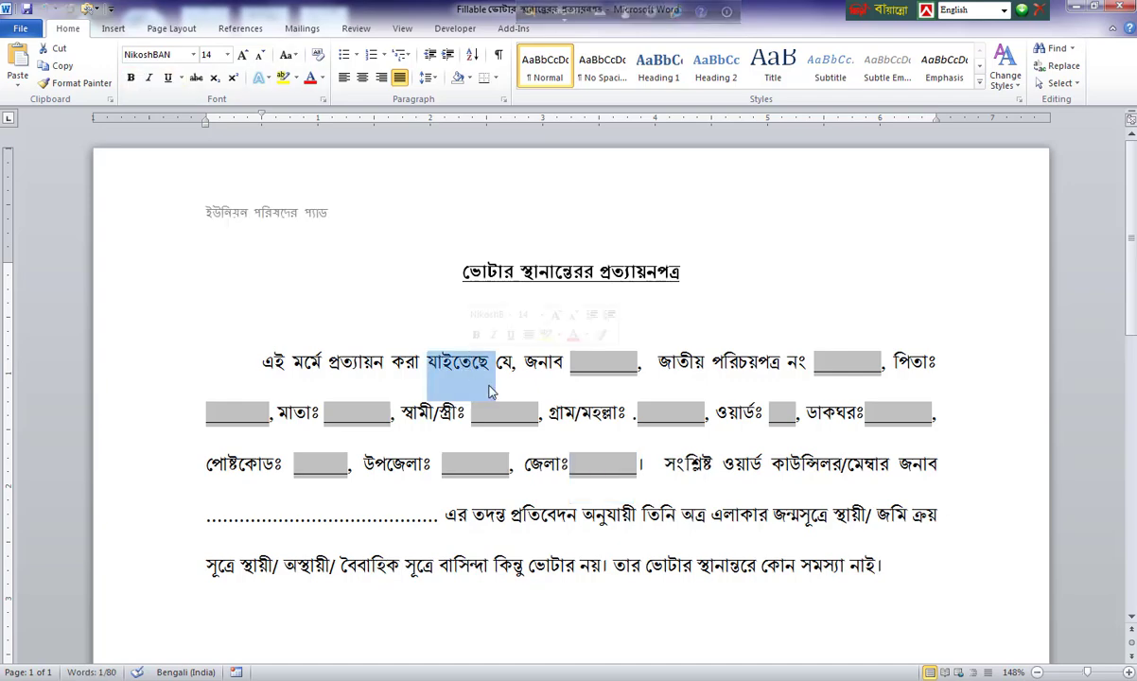
click(565, 465)
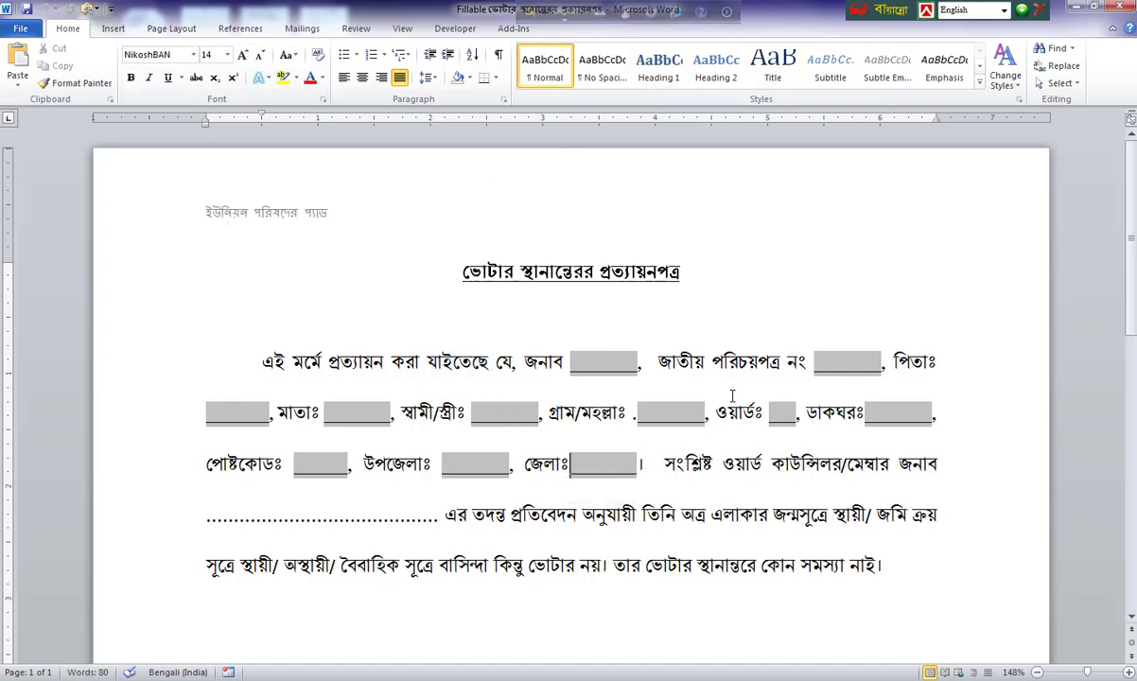
click(433, 29)
click(585, 75)
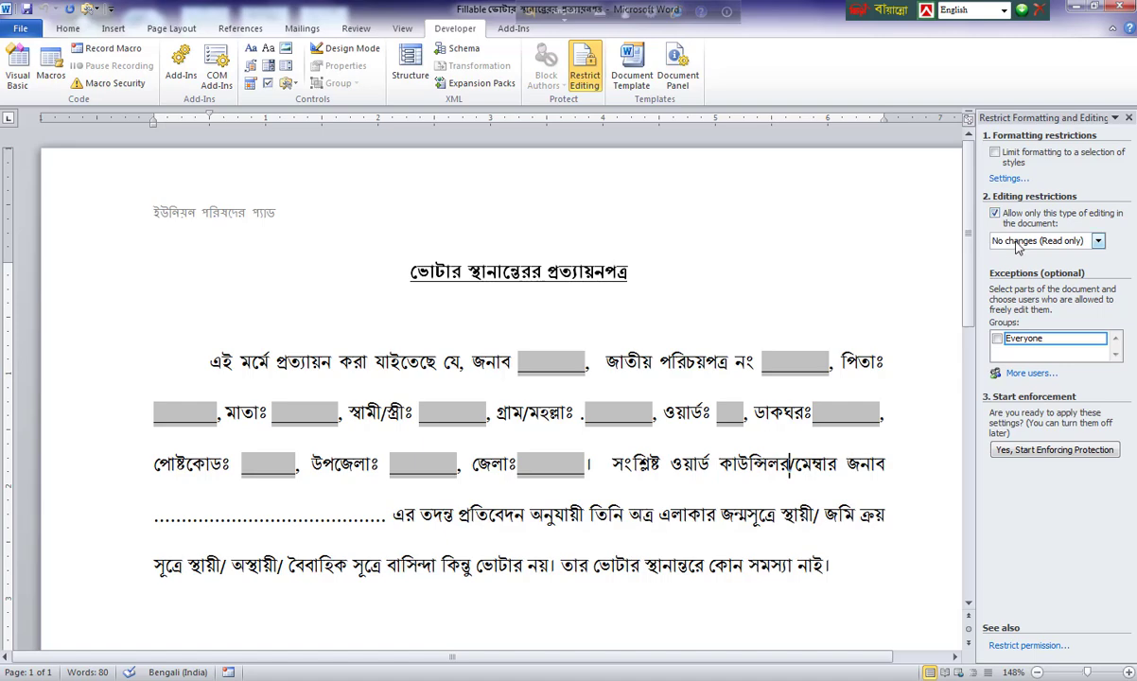
click(1006, 240)
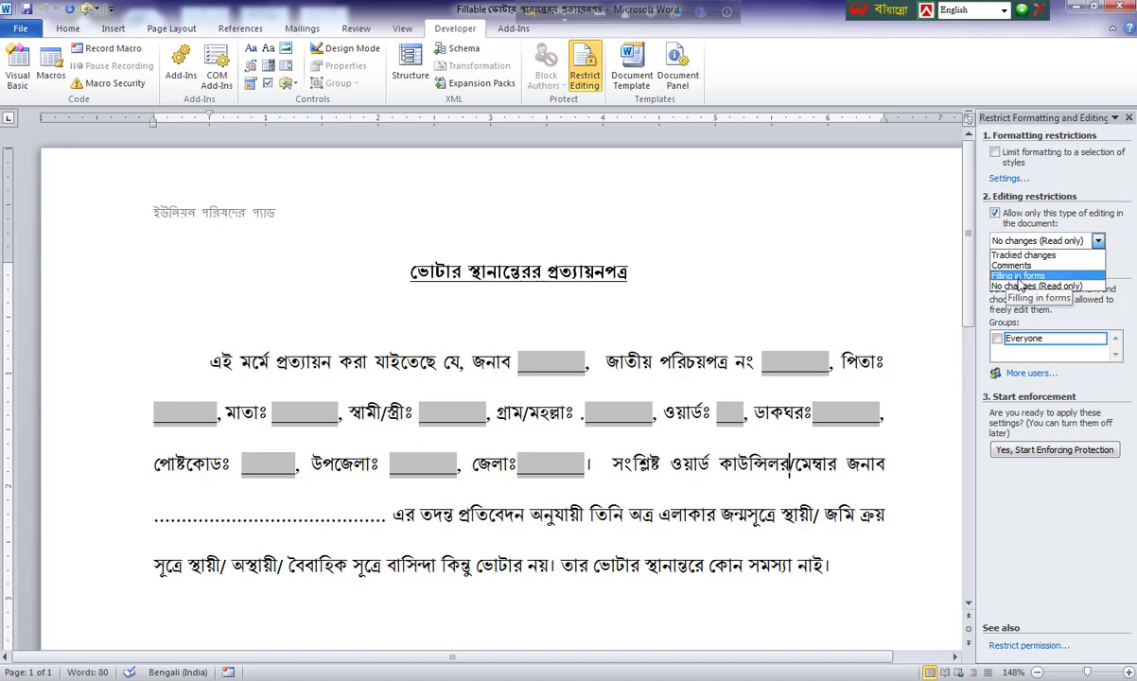
click(1019, 276)
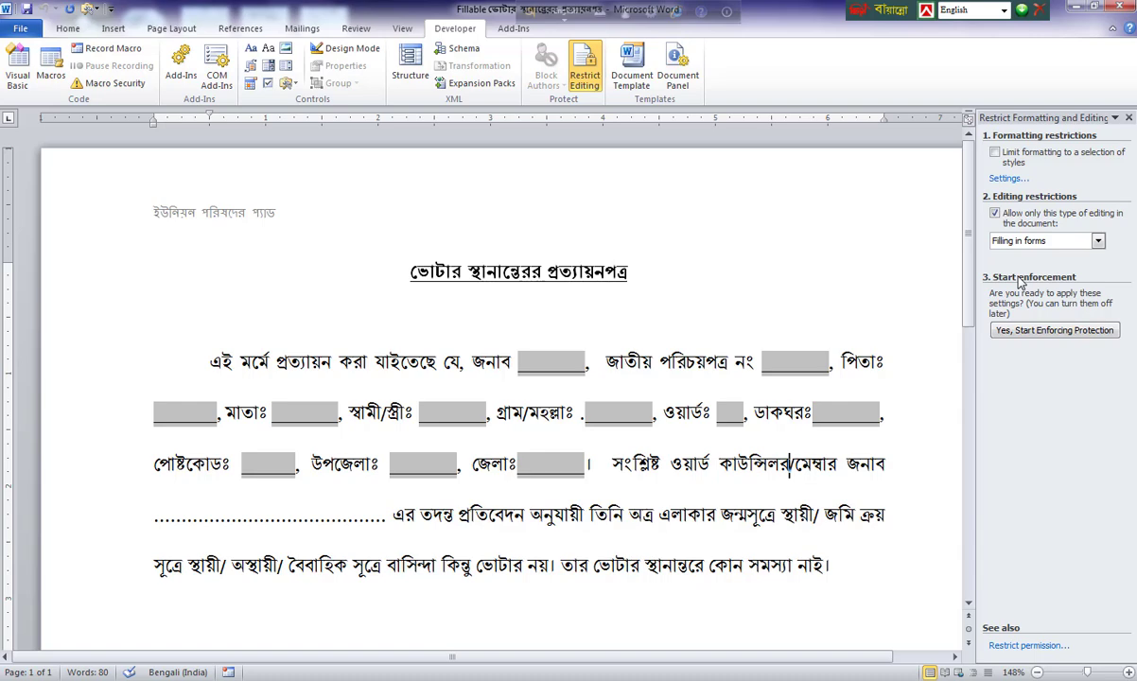
Enforce the form protection with a password and save the document with Ctrl+S.
click(1032, 333)
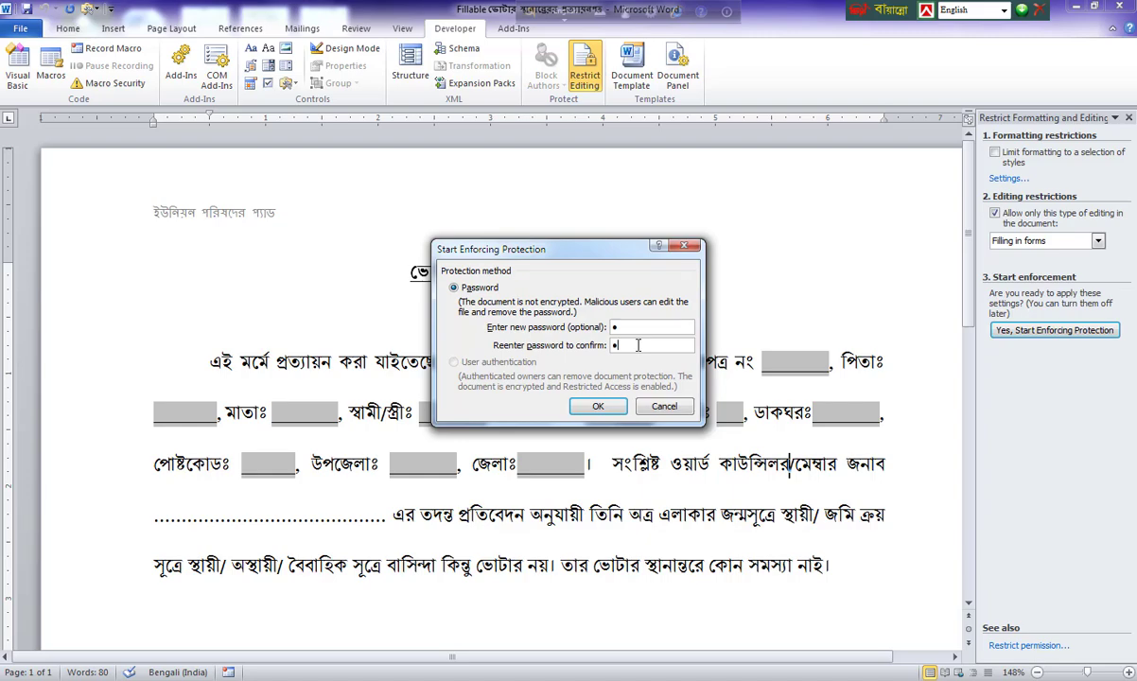
click(605, 408)
click(615, 412)
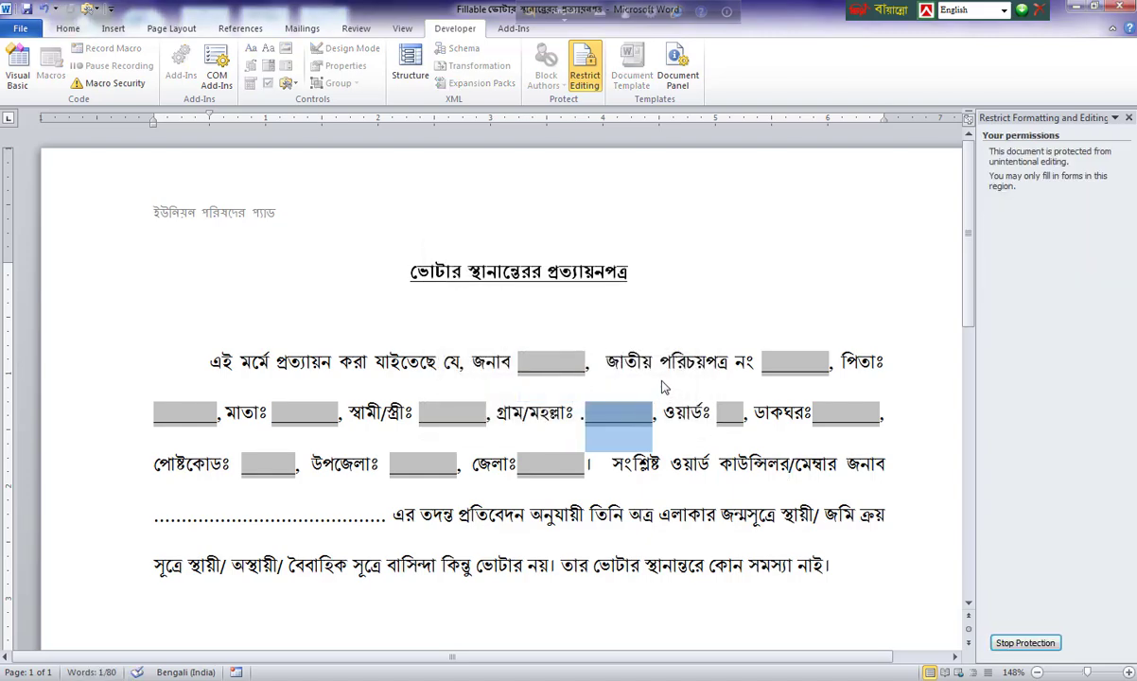
key(ctrl+s)
Close the Restrict Editing pane and Word, then reopen the Fillable document from the Migration folder.
click(1129, 119)
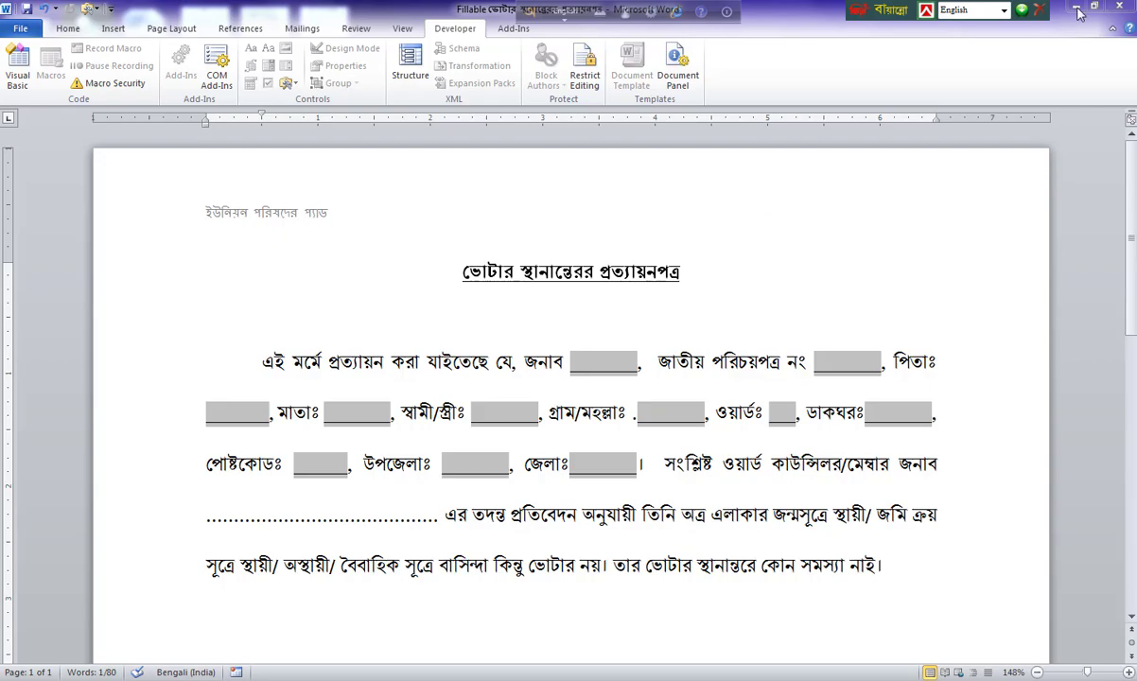
click(1119, 8)
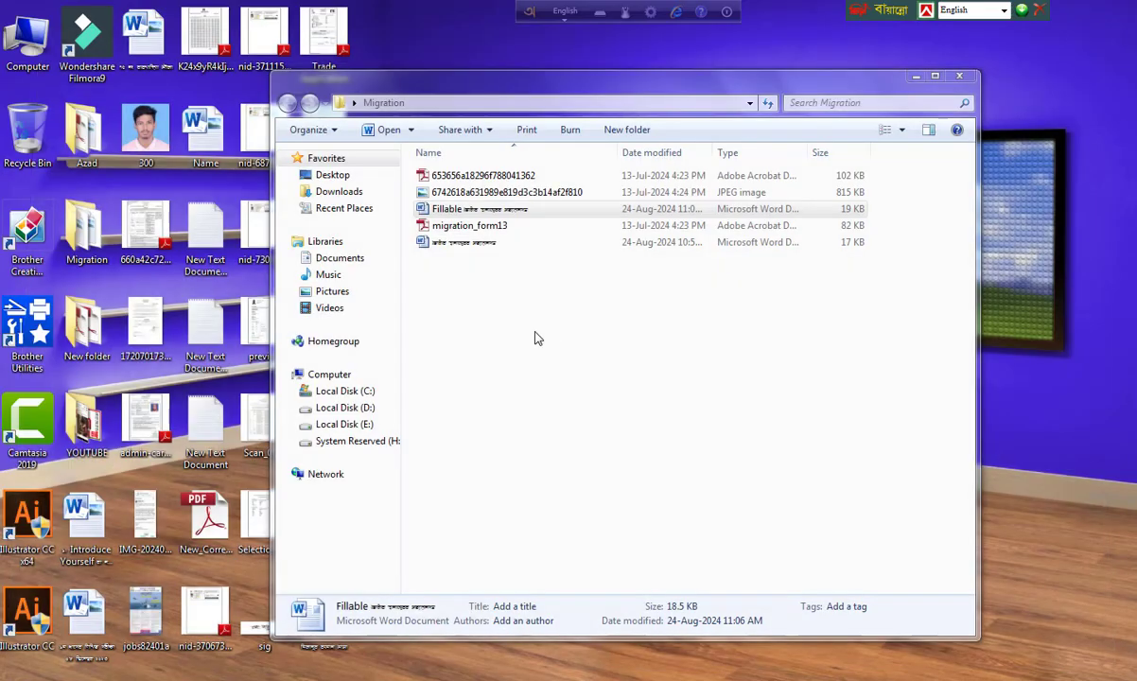
double_click(466, 210)
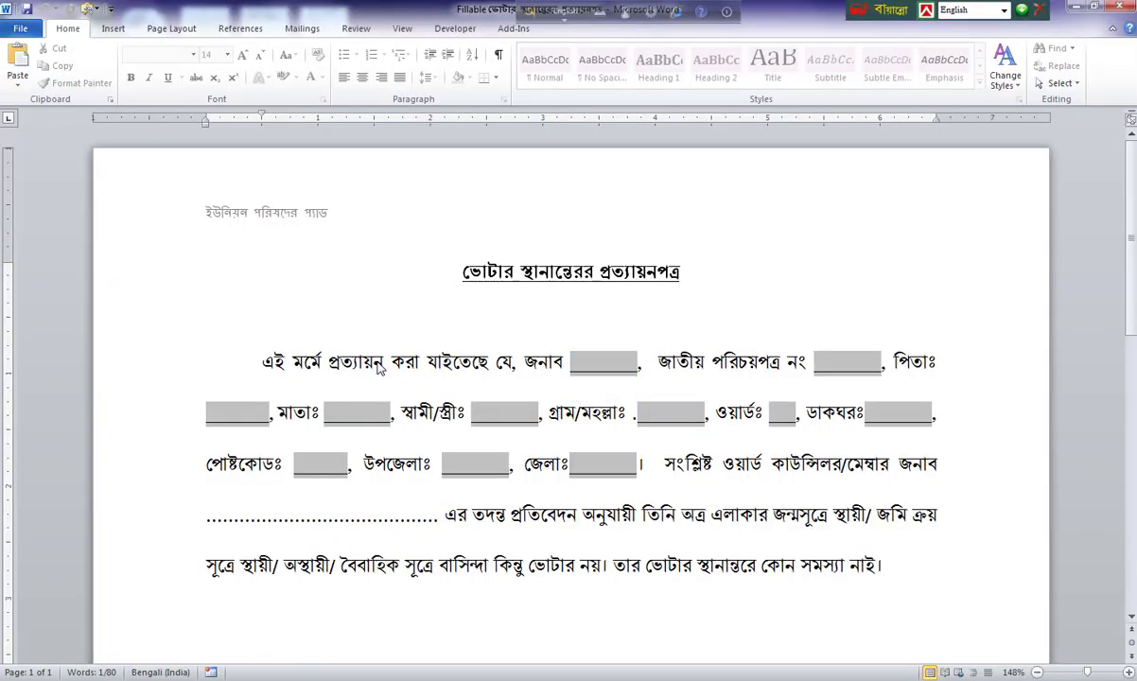
Undo the stray test letters, switch to Bangla input, and type a sample person's name into the জনাব field.
text(ff)
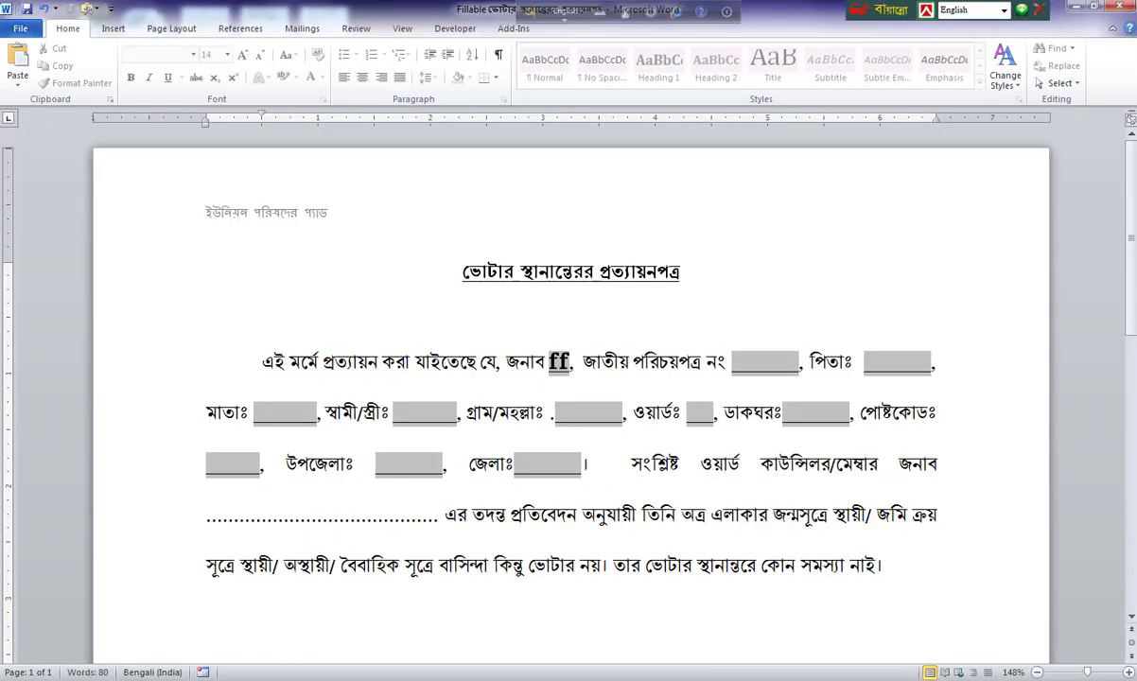
key(ctrl+z)
double_click(366, 374)
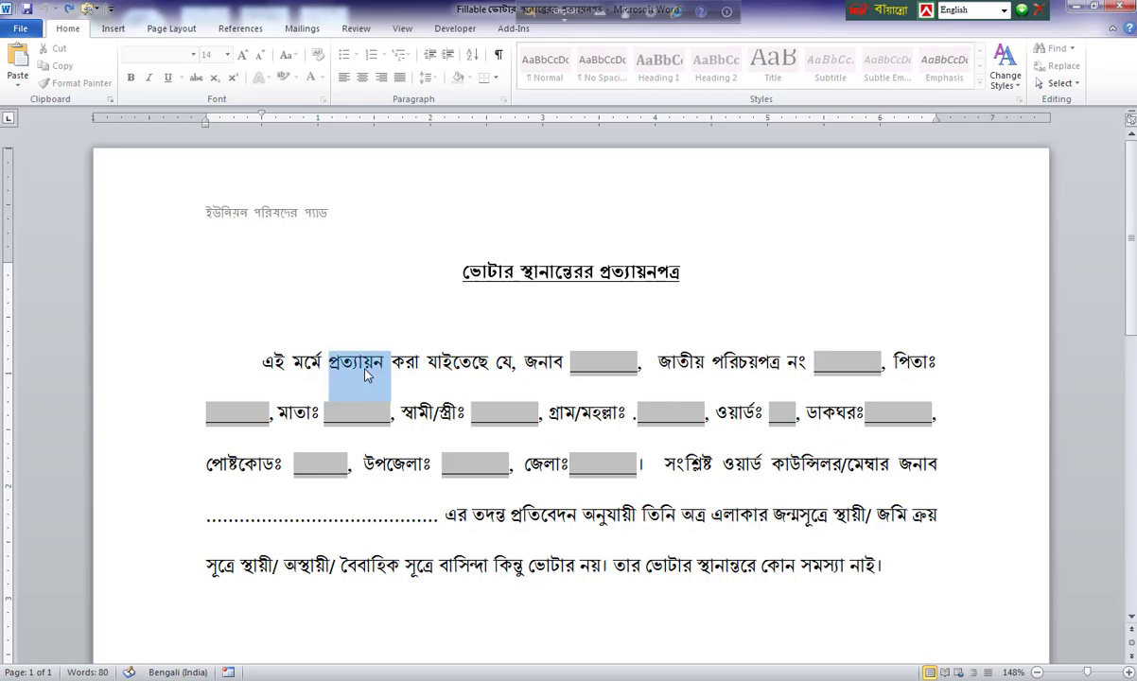
click(367, 374)
click(606, 365)
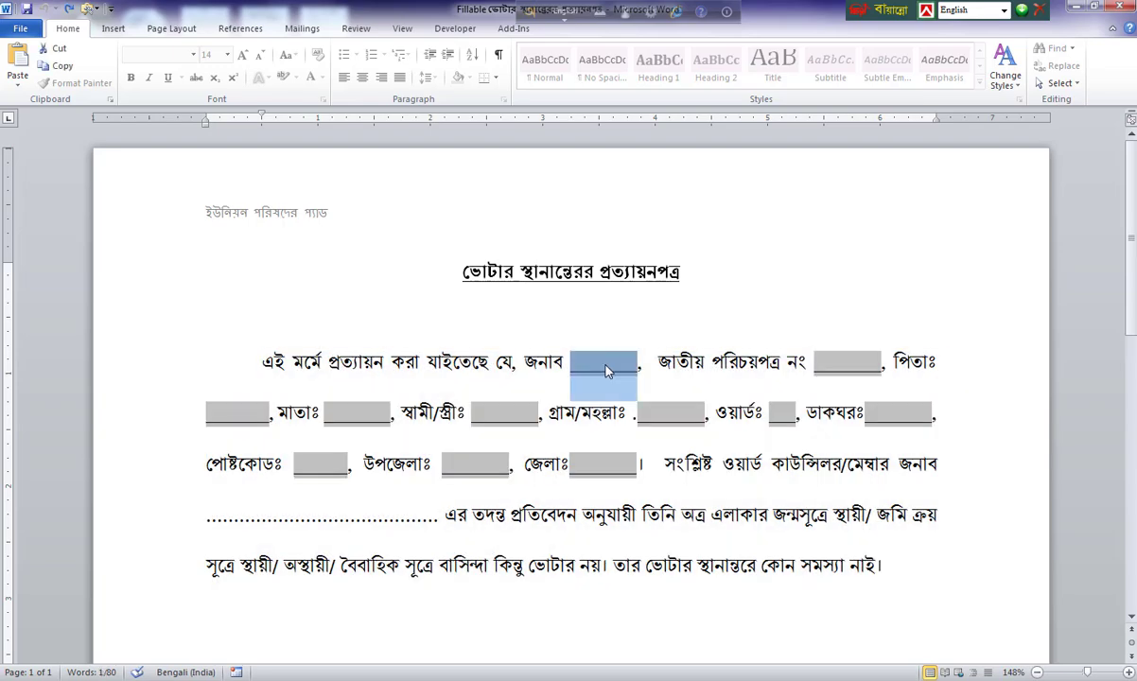
key(F12)
text(আ)
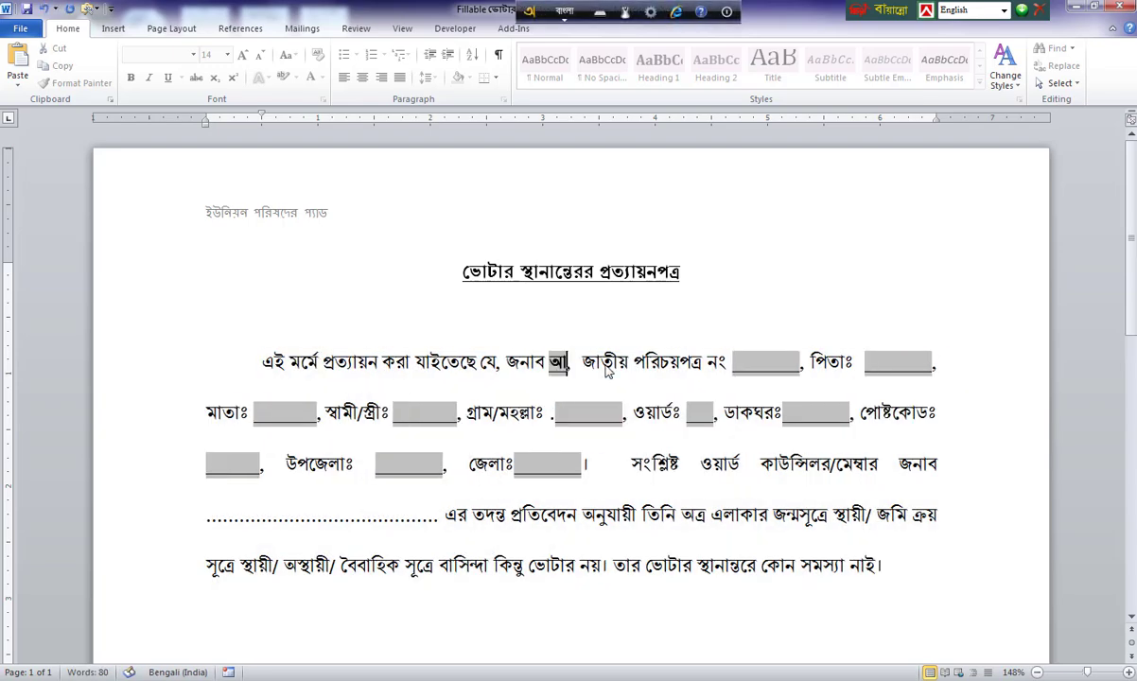
key(BackSpace)
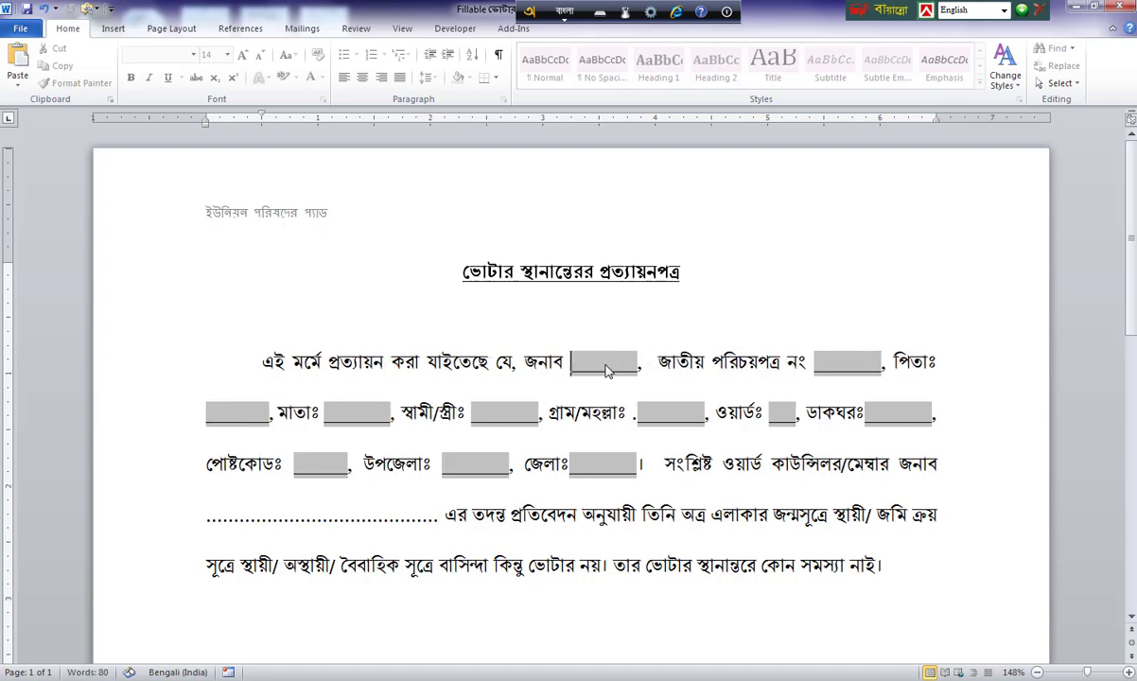
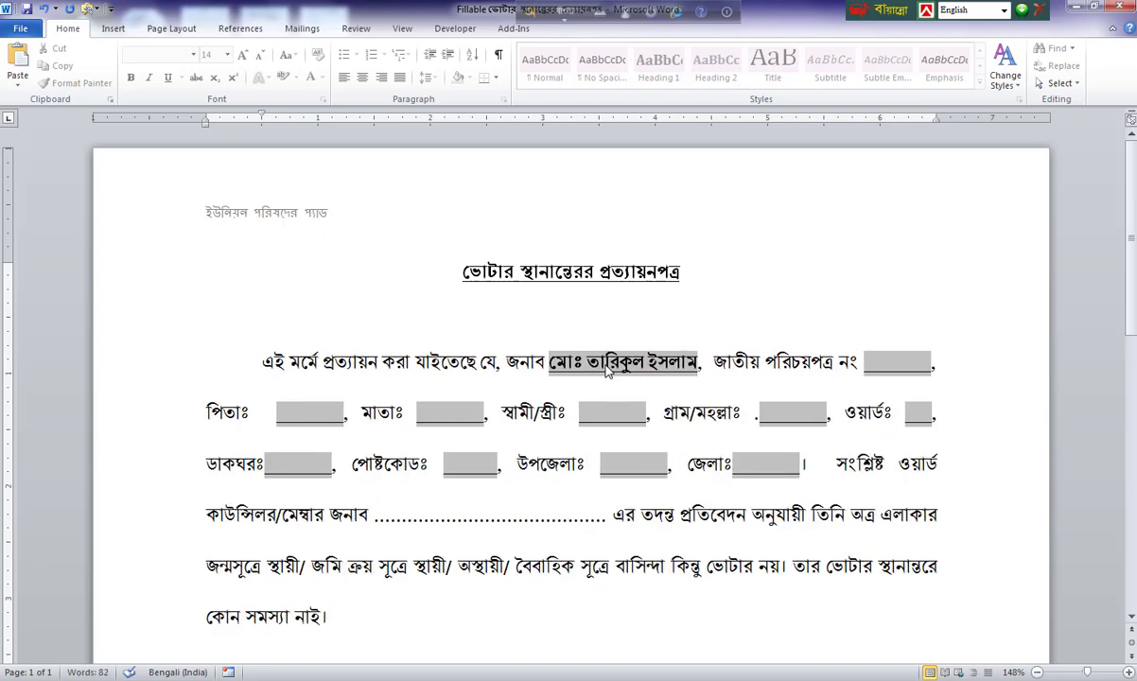
Dismiss the colour-scheme prompt, check the first field's options unchanged, and toggle the Restrict Editing pane.
click(887, 375)
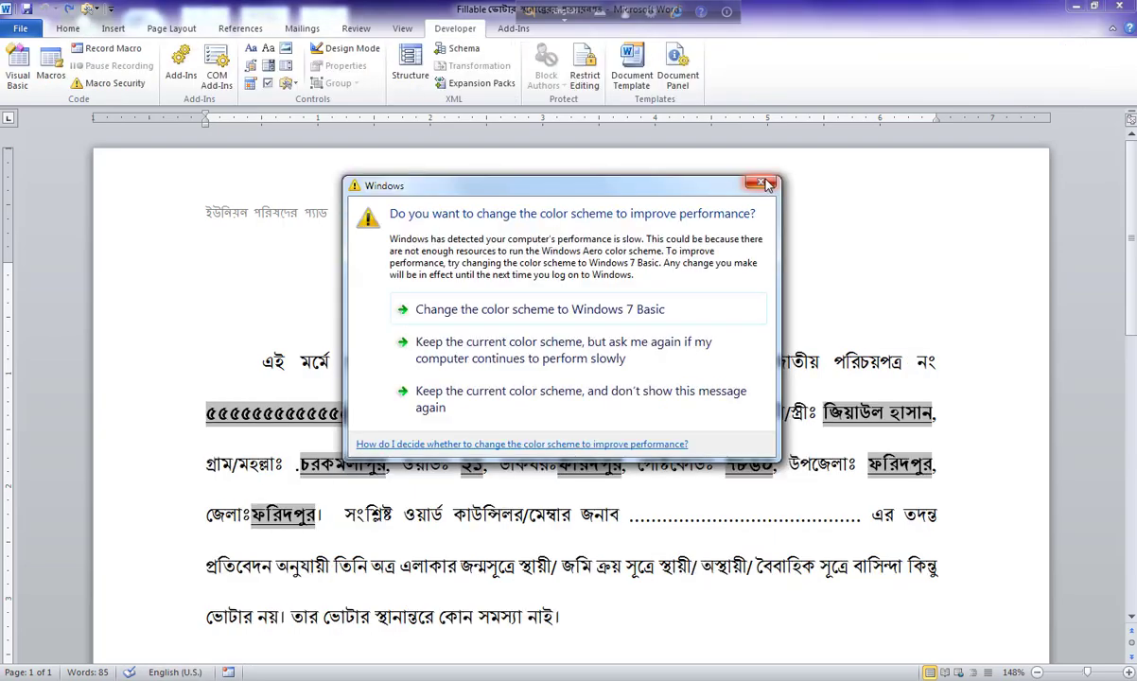
click(530, 408)
double_click(687, 362)
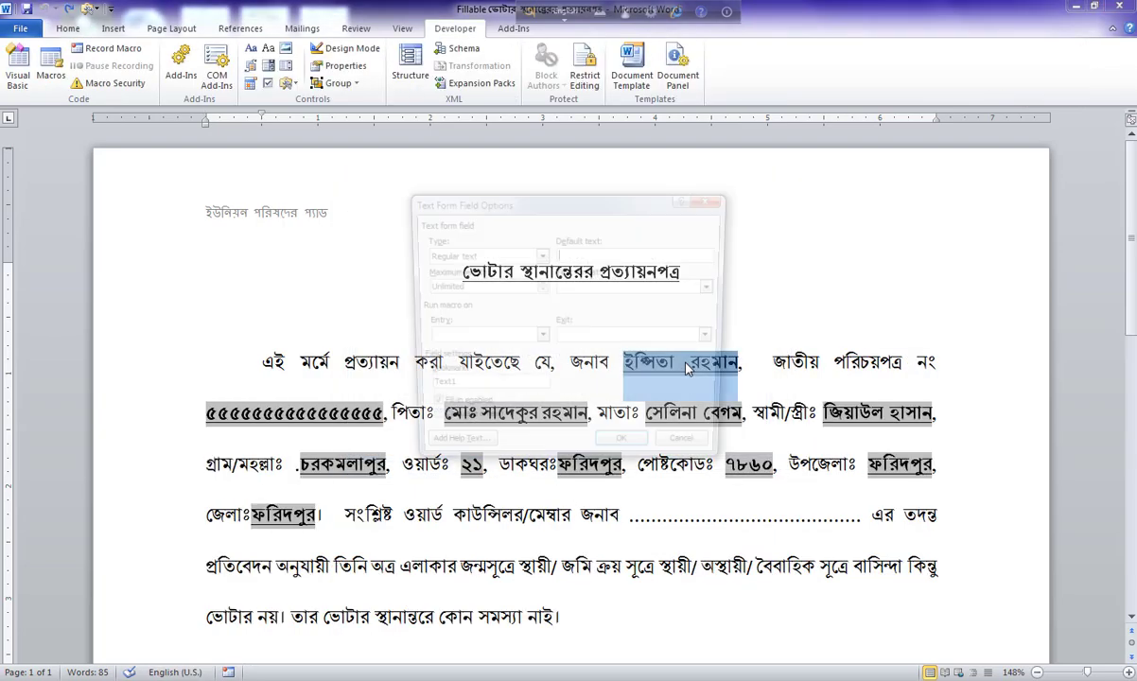
click(715, 203)
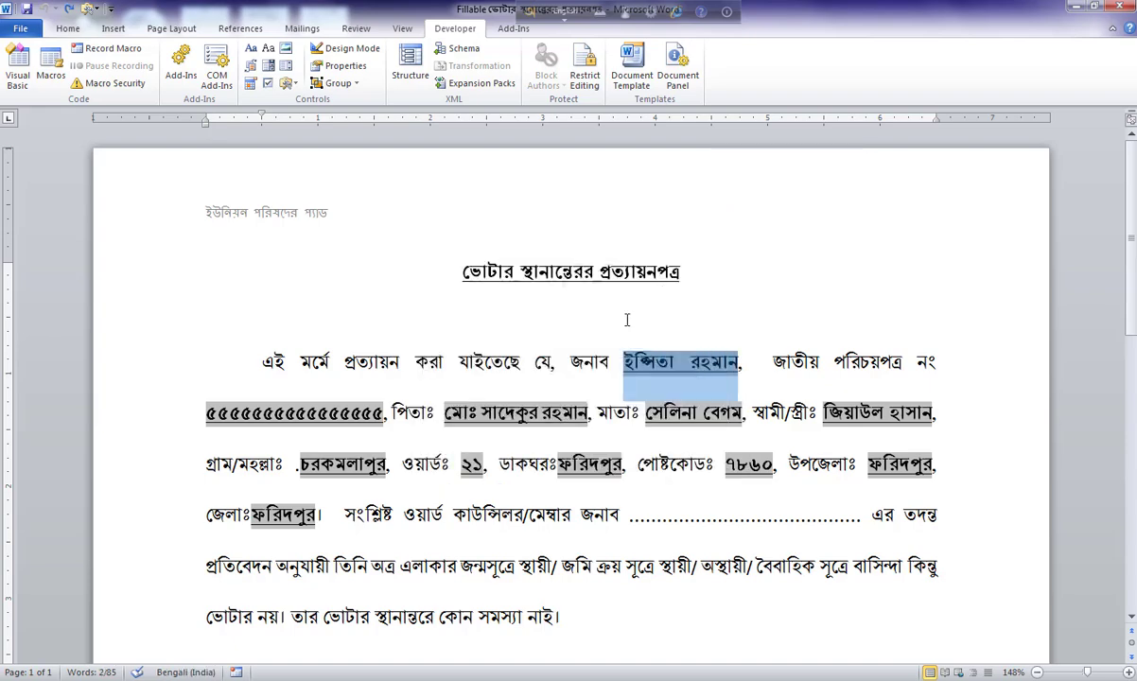
click(584, 68)
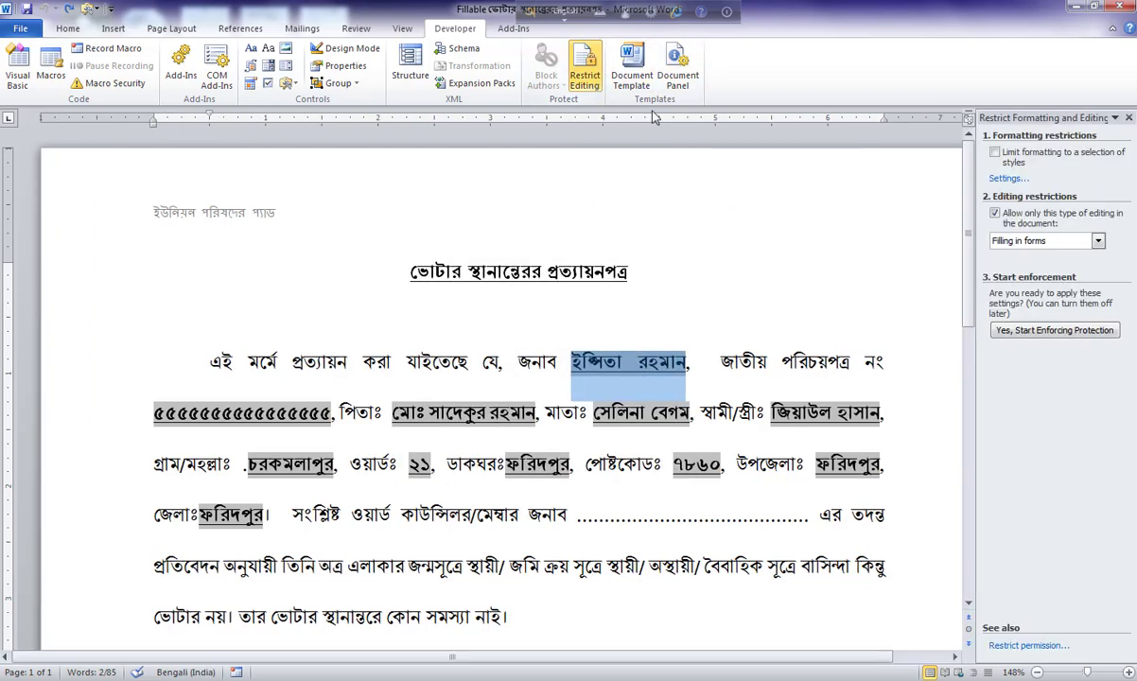
click(596, 83)
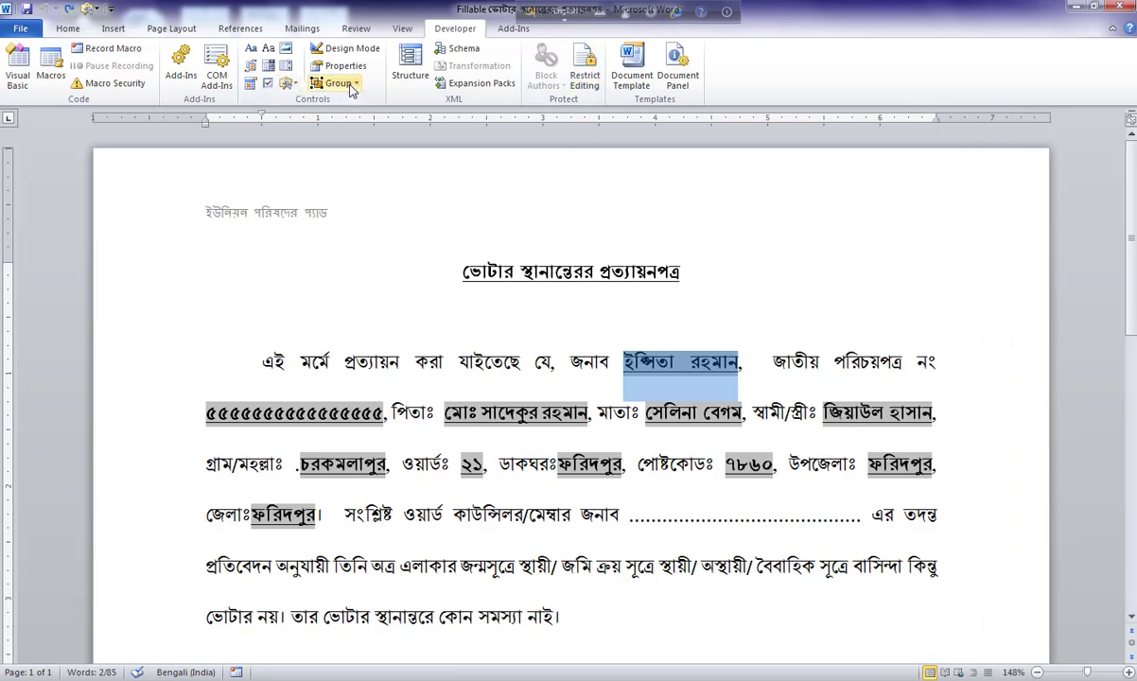
Turn off grey Form Field Shading on the legacy form fields.
click(288, 85)
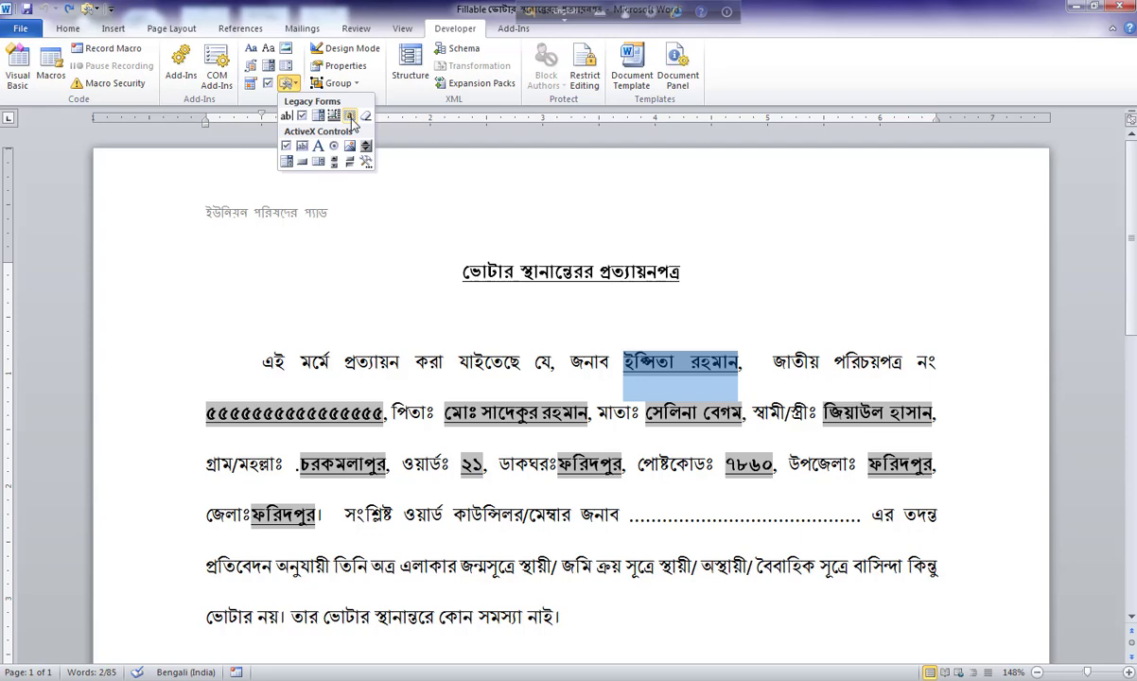
click(349, 116)
click(783, 319)
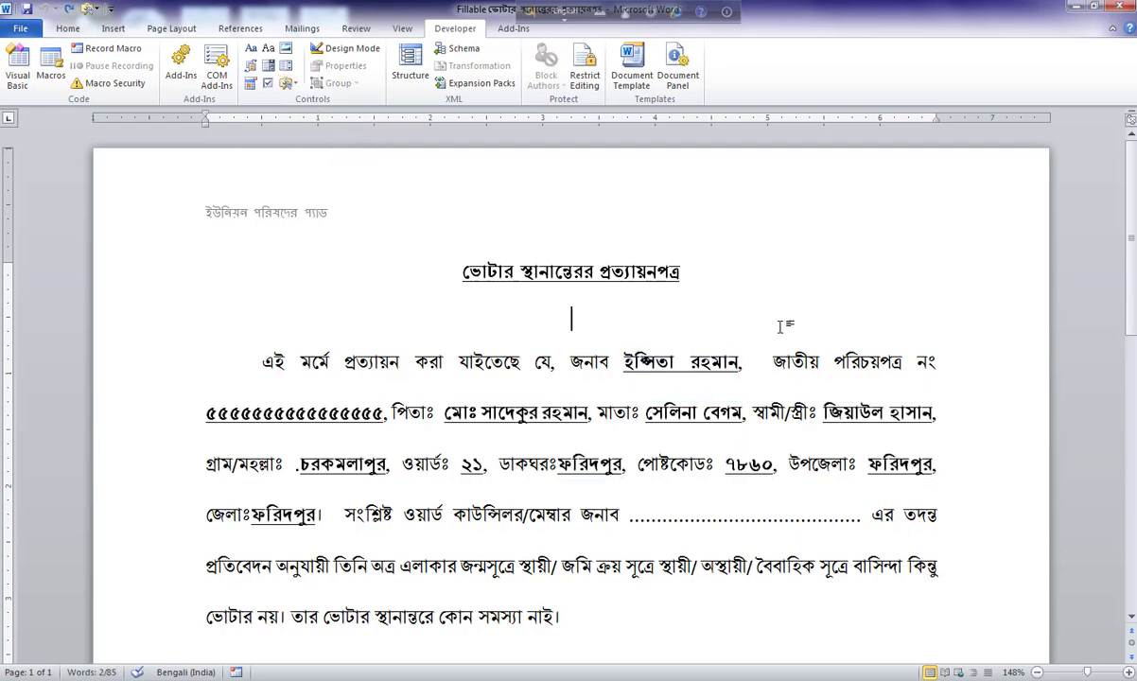
Re-enforce form-filling-only protection on the filled certificate with the password.
click(584, 71)
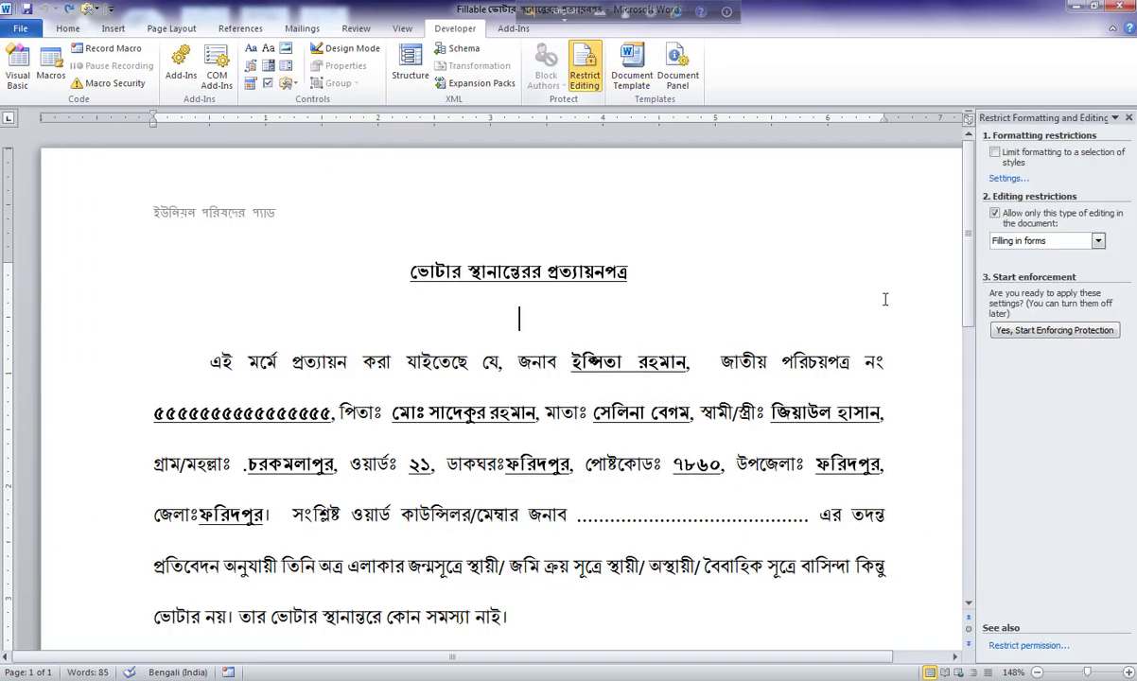
click(1031, 330)
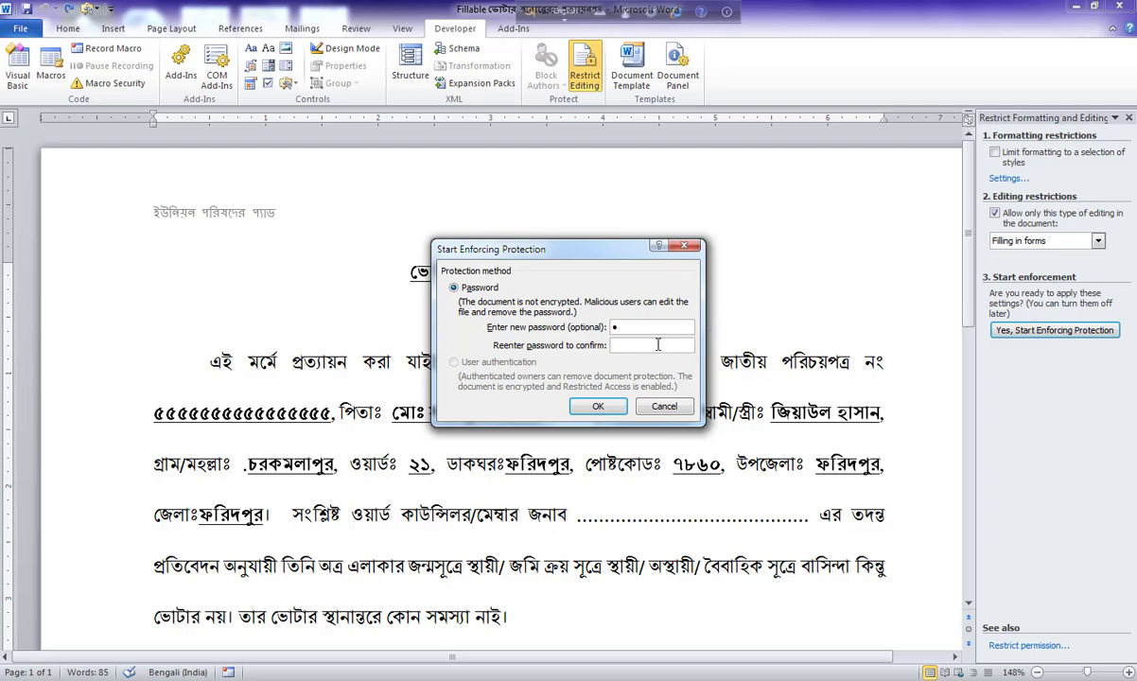
key(Return)
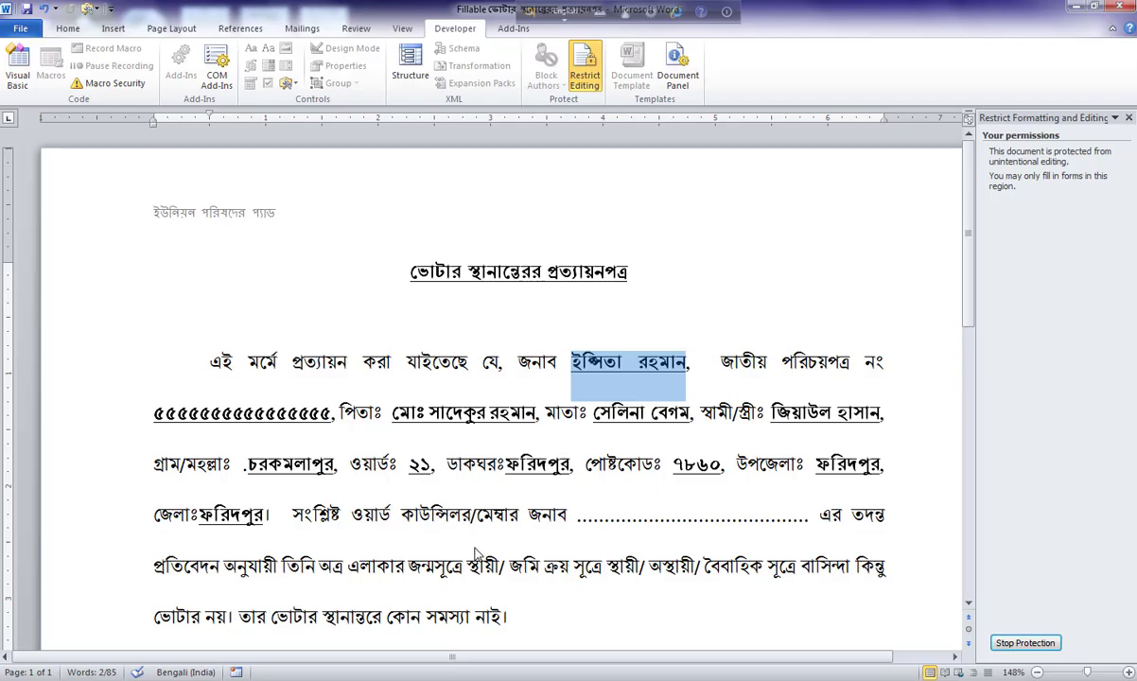
scroll(476, 553, down, 7)
scroll(480, 539, up, 5)
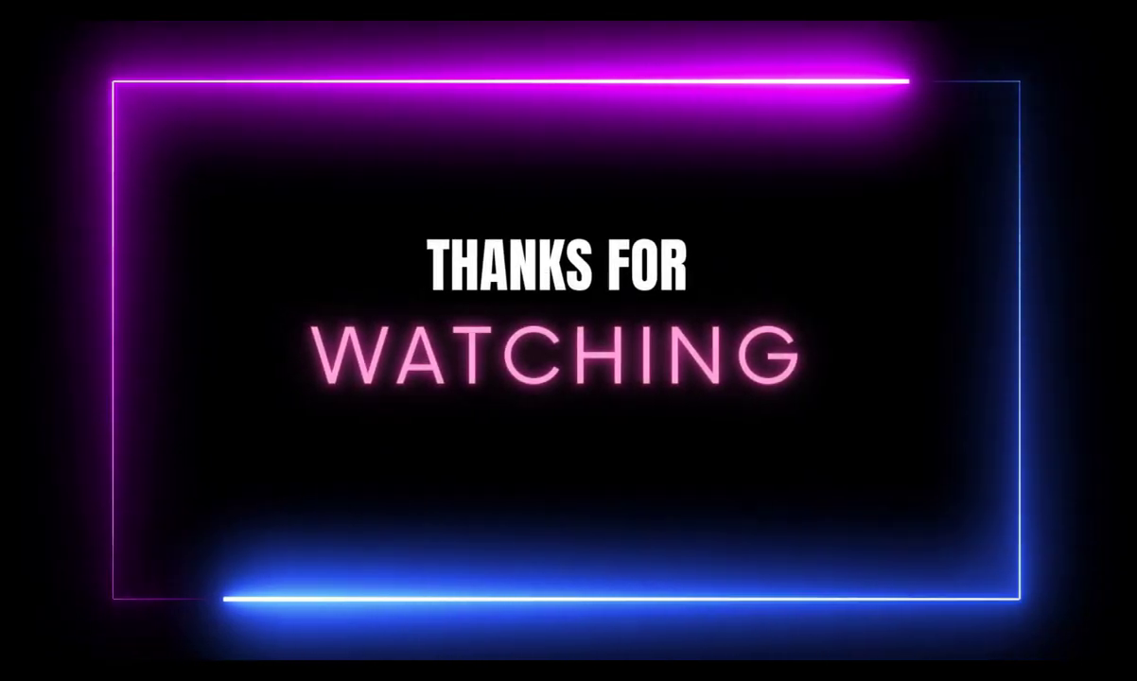